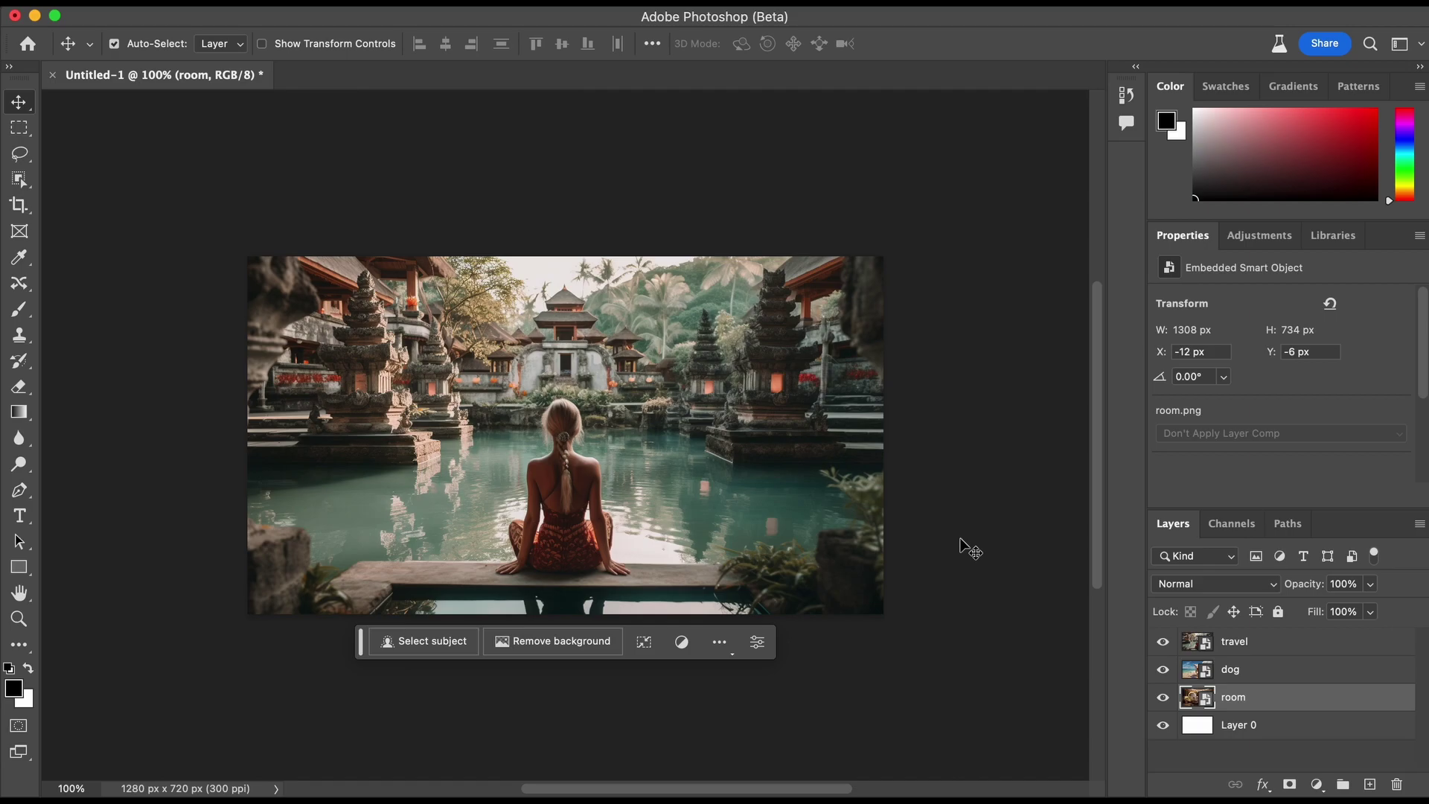
- Click the empty canvas area so the room layer is no longer selected
click(962, 523)
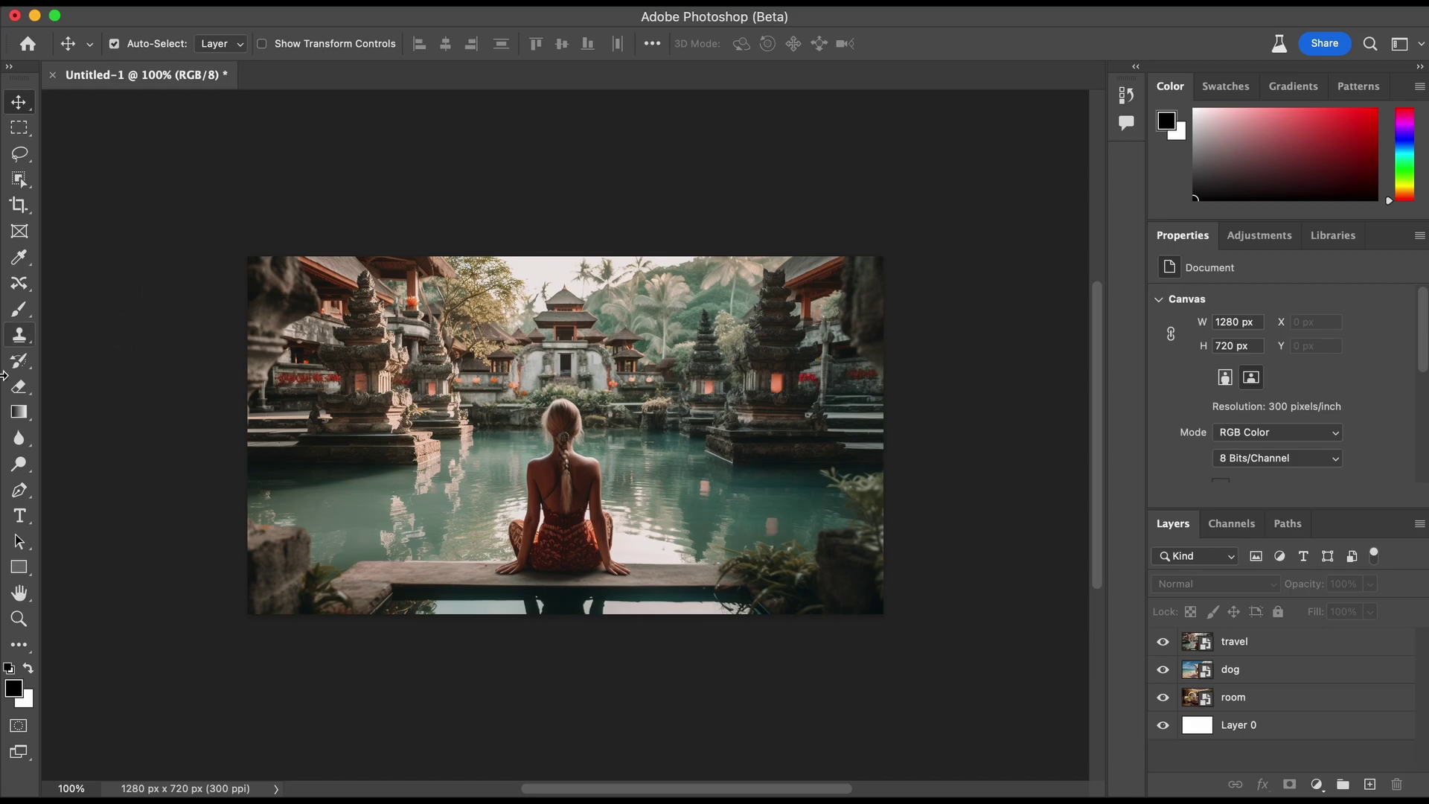
- Lasso the pond water left of the seated woman with the Content-Aware Move Tool
click(21, 290)
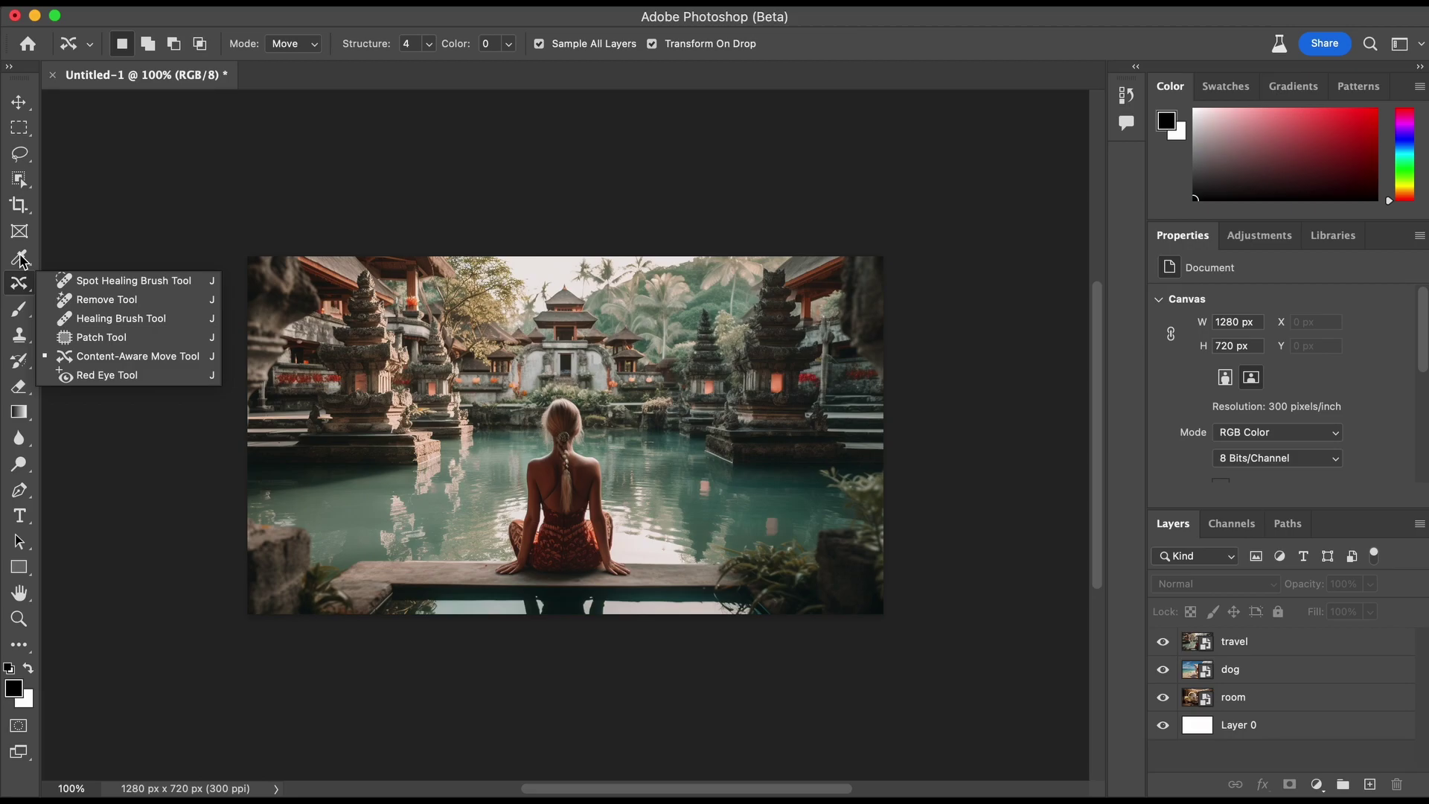
click(143, 358)
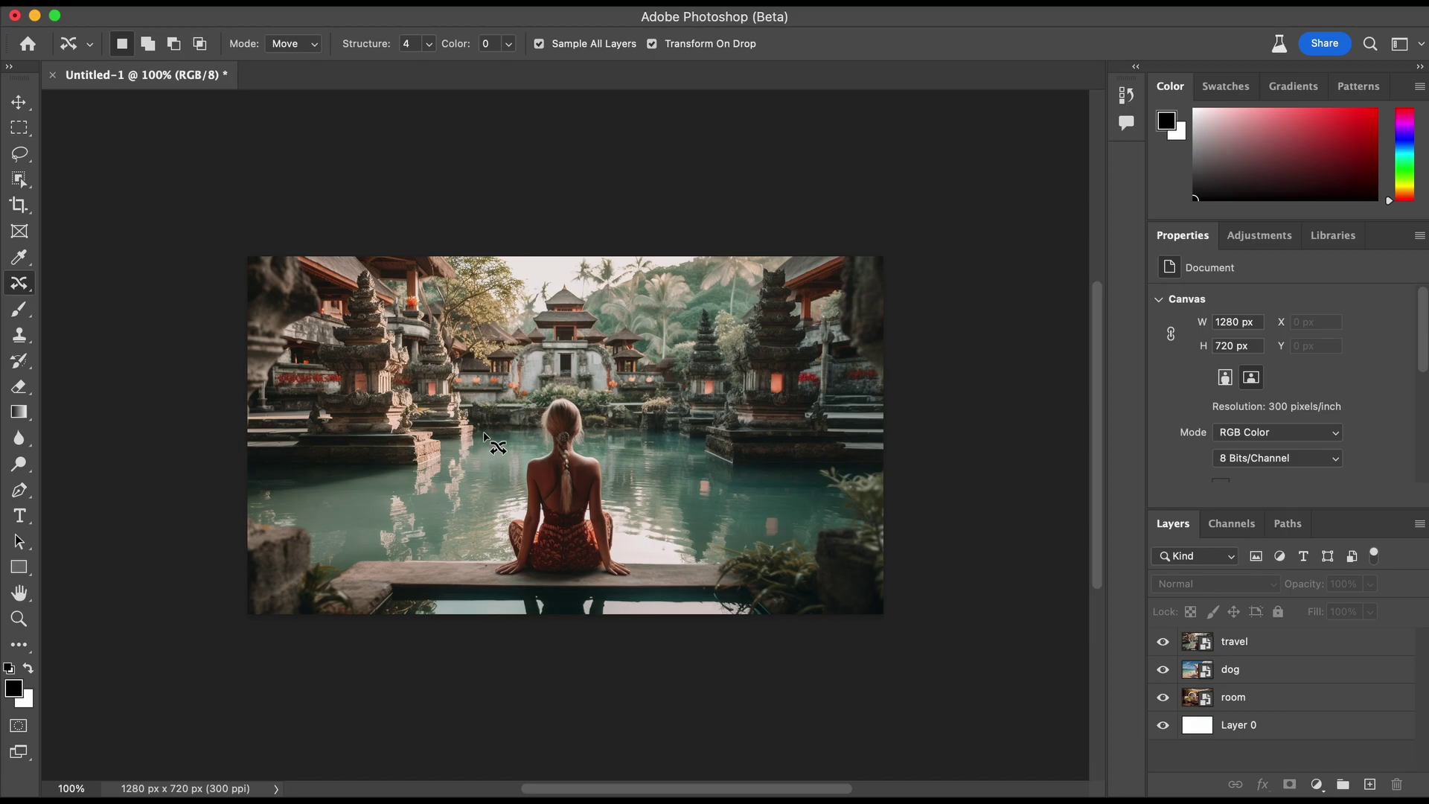
mouse_move(488, 430)
mouse_down()
mouse_move(462, 462)
mouse_move(423, 472)
mouse_move(272, 474)
mouse_move(275, 500)
mouse_move(314, 545)
mouse_move(468, 551)
mouse_move(507, 535)
mouse_move(525, 465)
mouse_move(529, 435)
mouse_move(491, 431)
mouse_up()
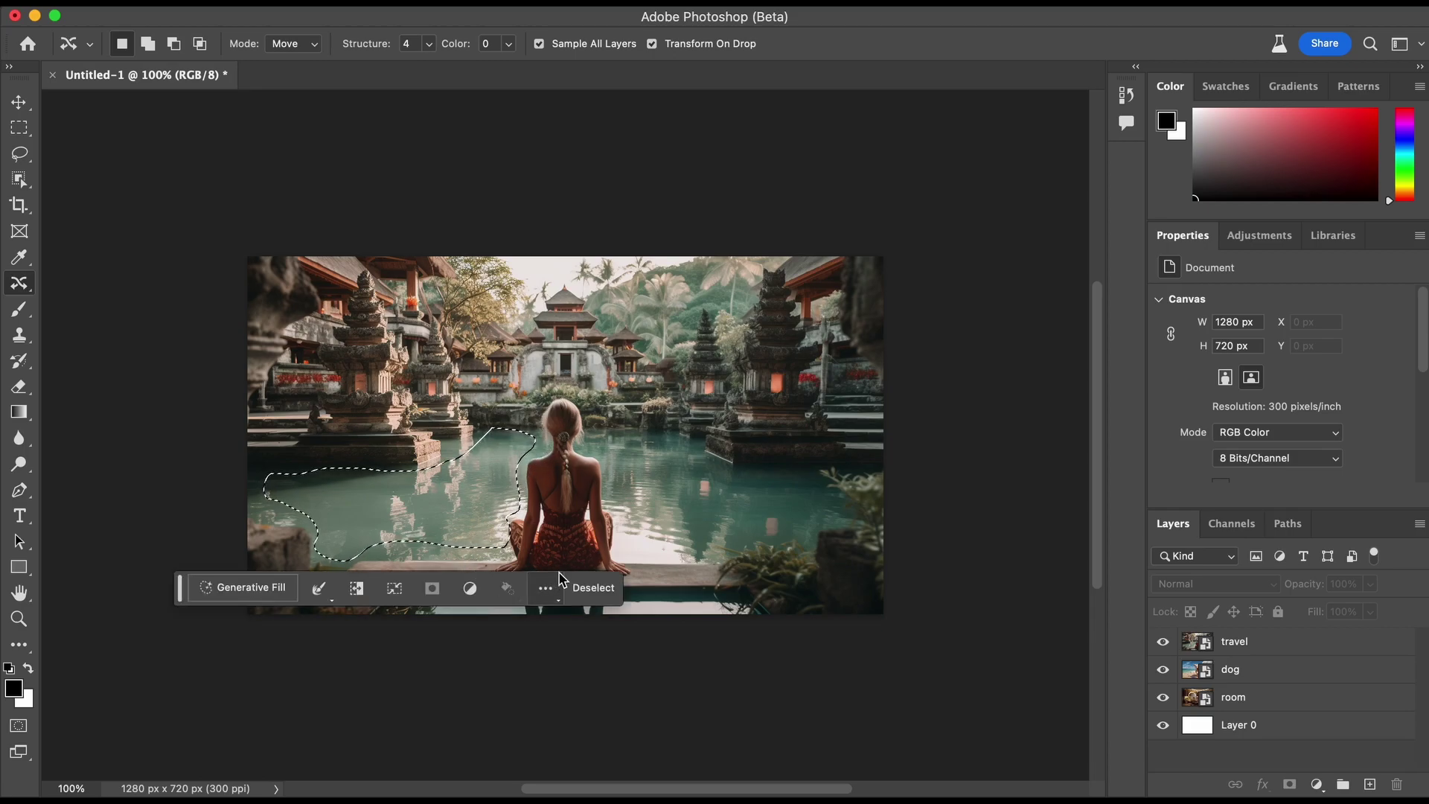
- Generative Fill the selected water with 'a yacht' and keep boat variation 3/3
click(271, 598)
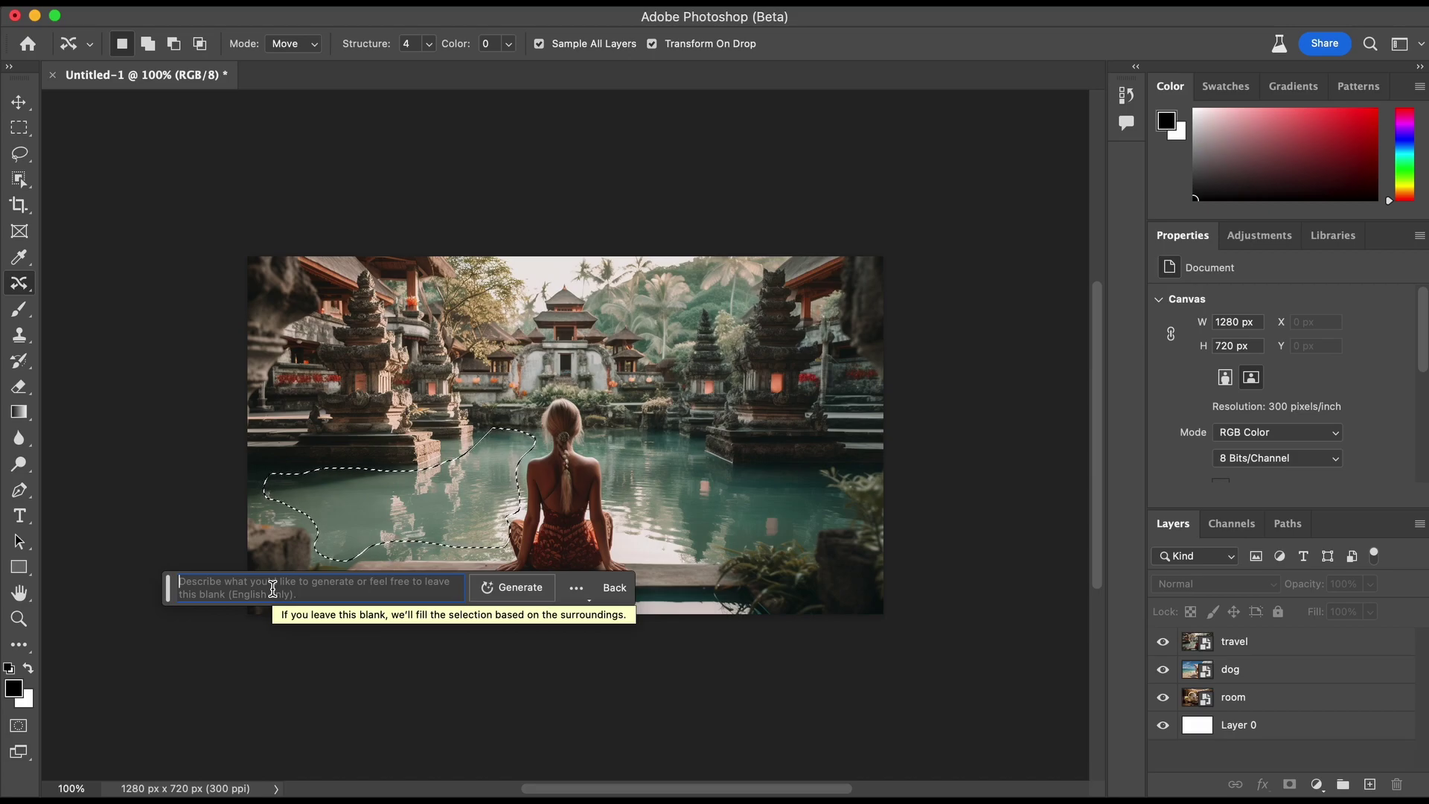
text(a yacht)
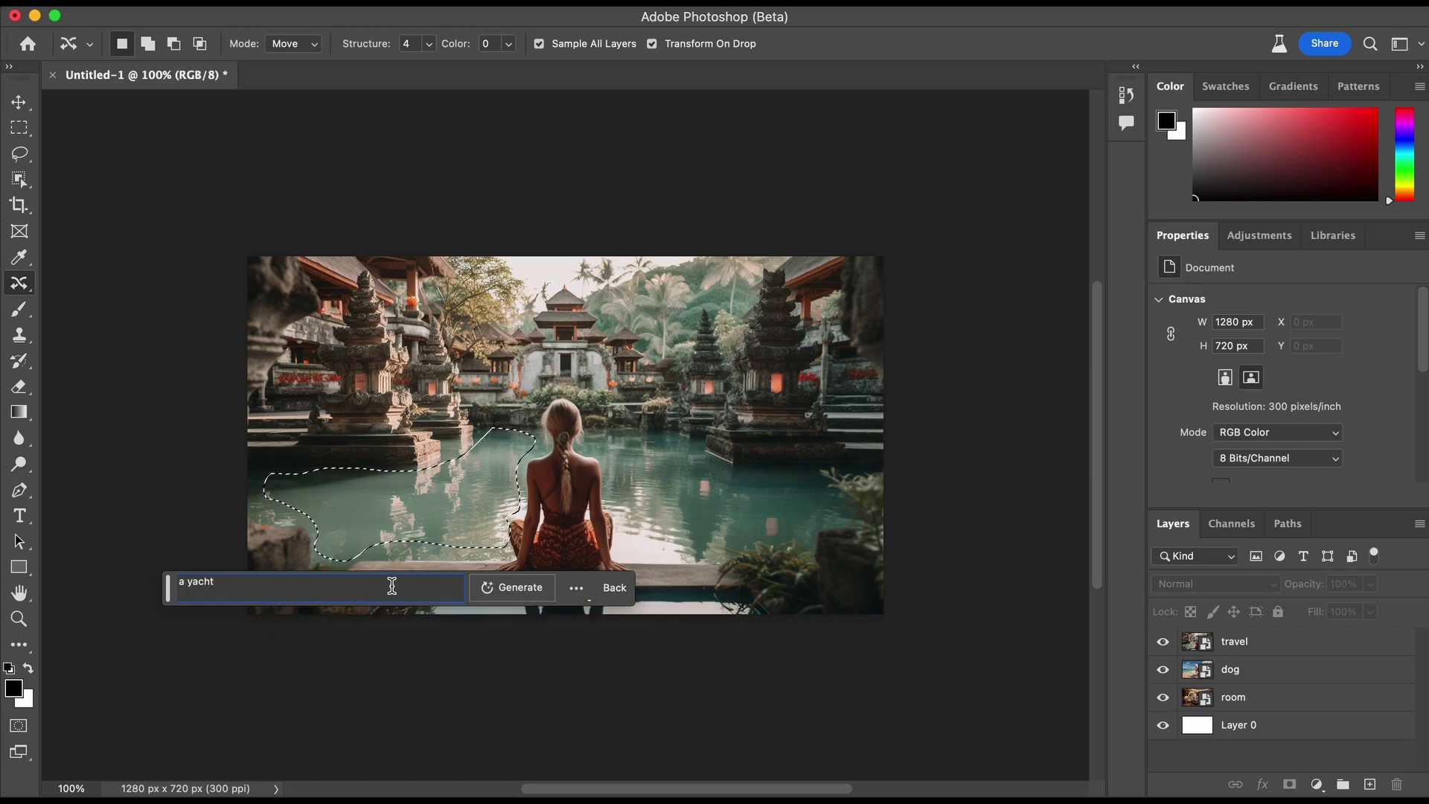
click(488, 587)
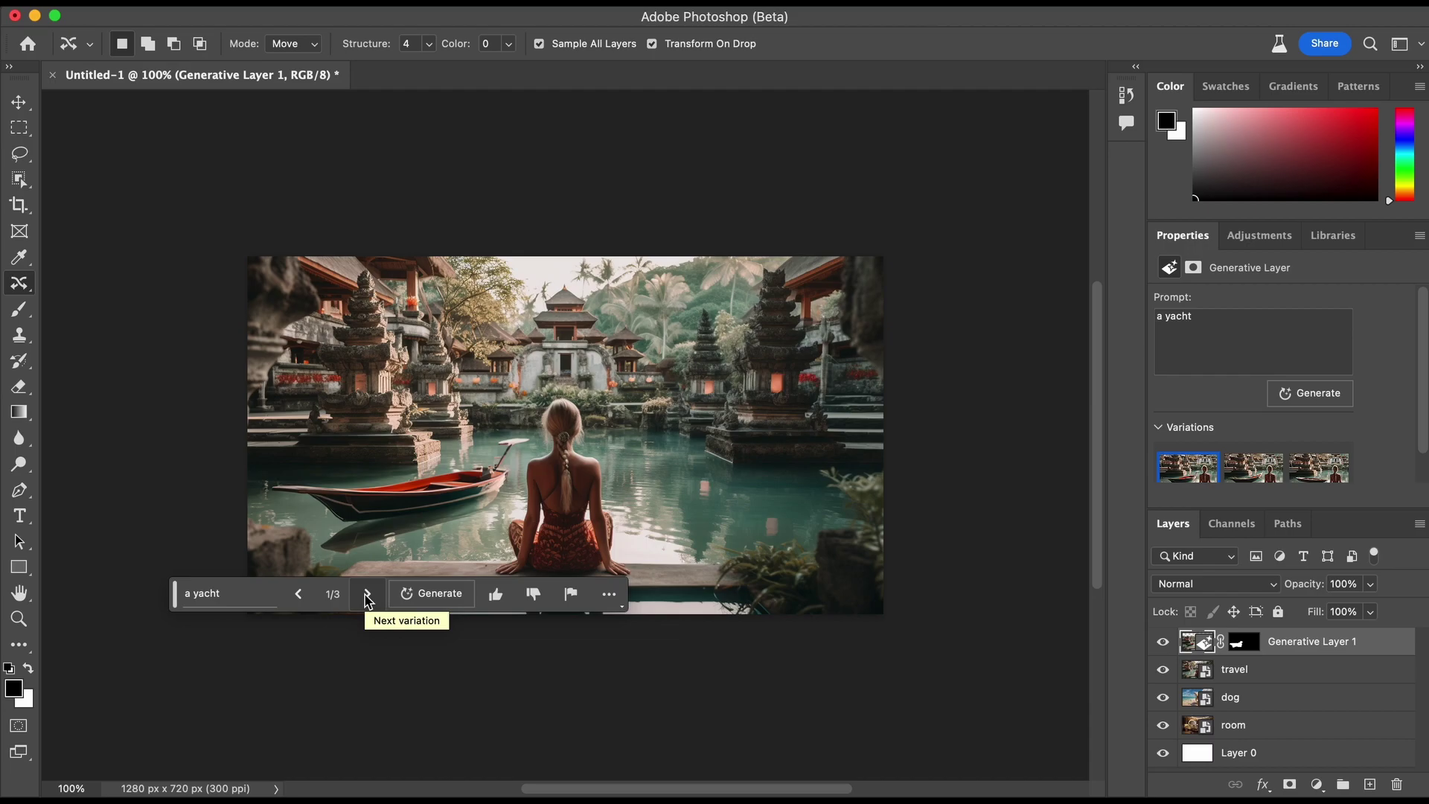
click(367, 595)
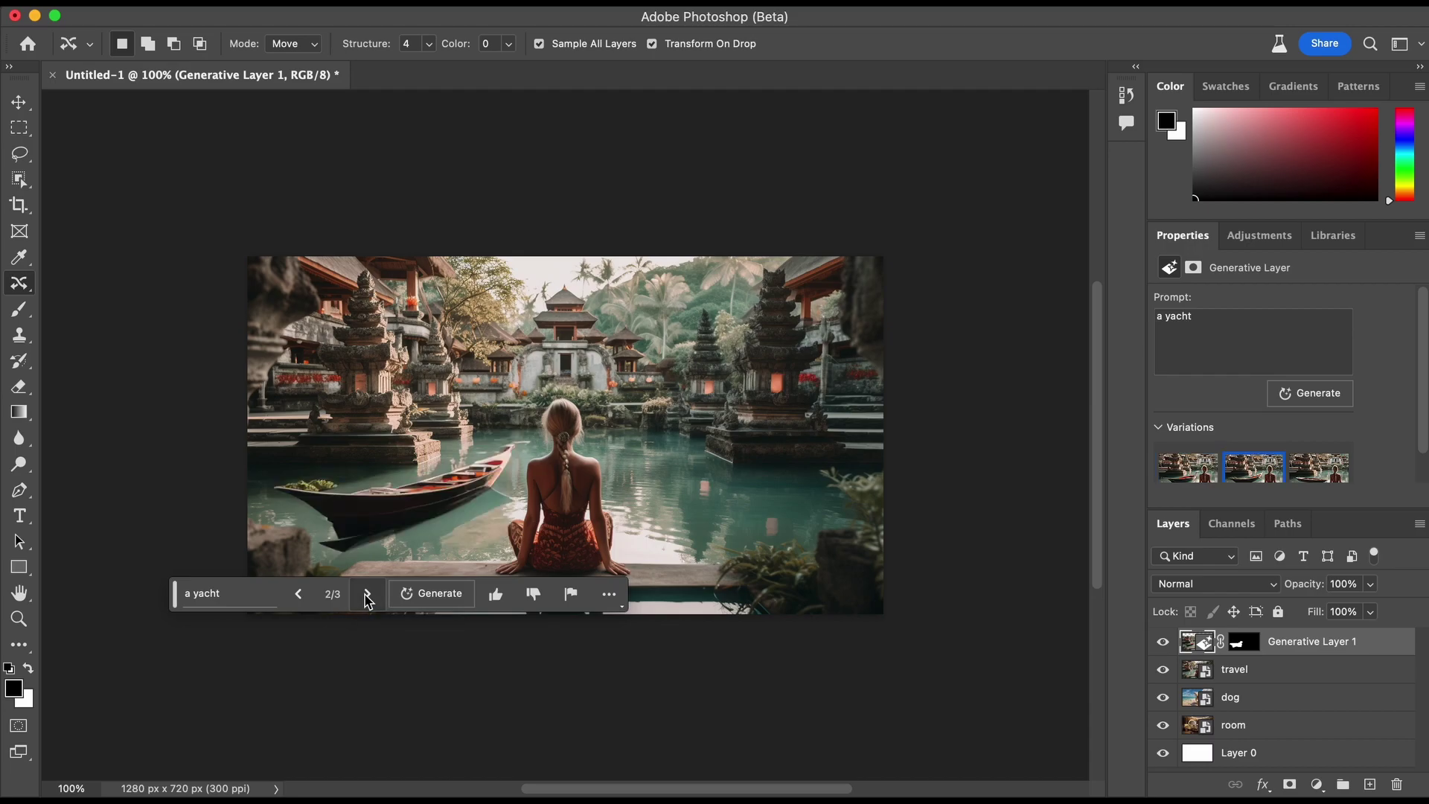
click(366, 600)
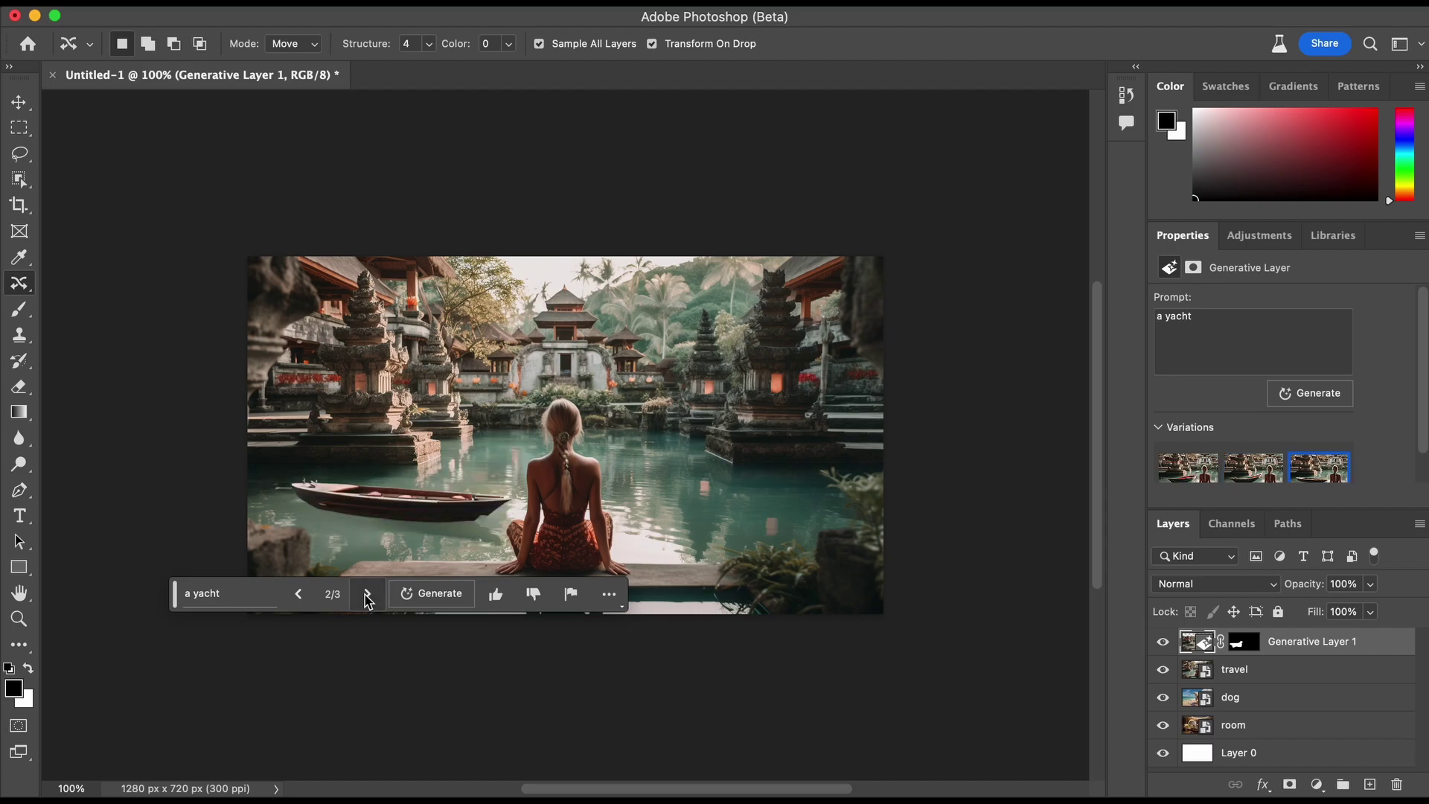
click(199, 603)
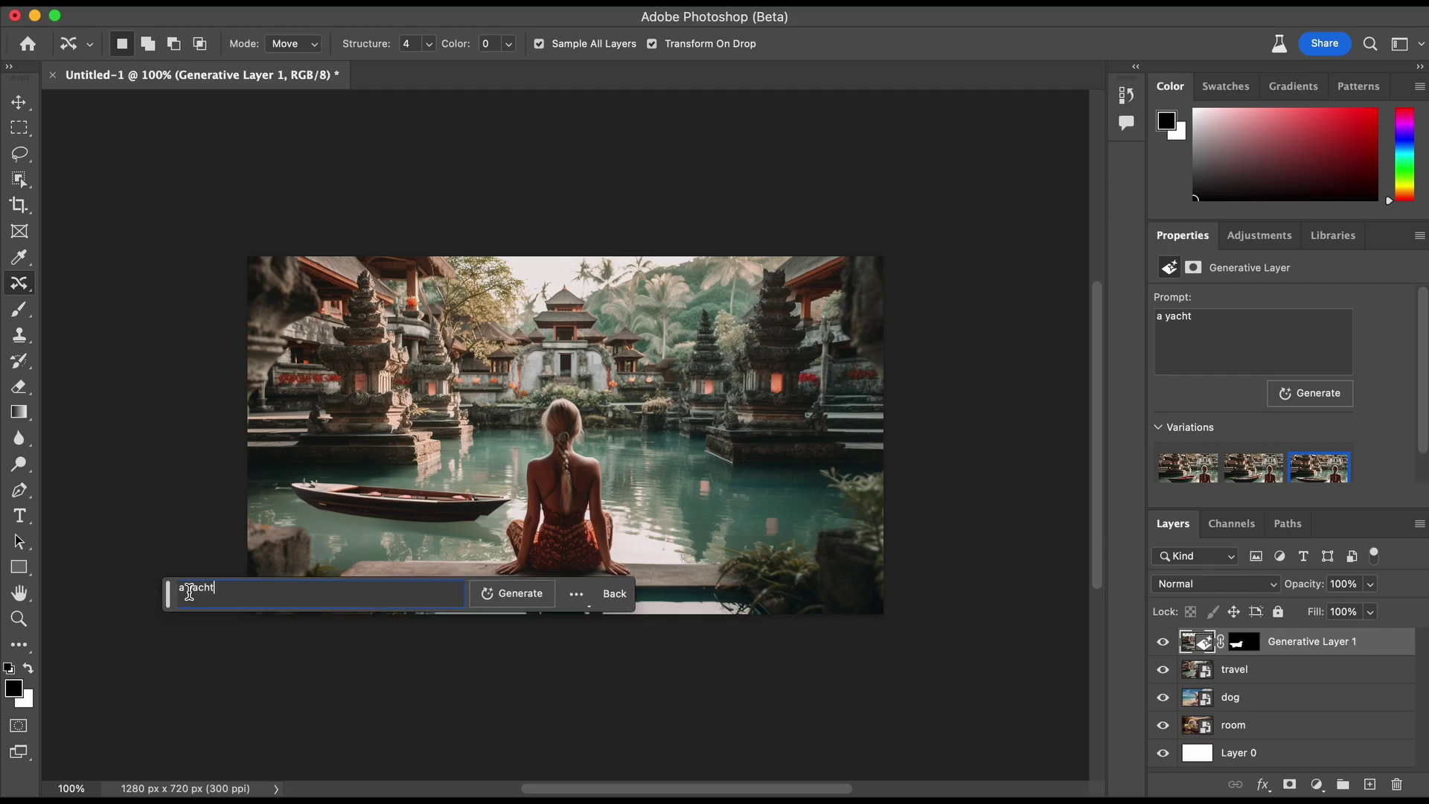
- Regenerate the boat with the prompt 'a super mega yacht luxury rich'
drag(186, 593, 249, 625)
click(181, 593)
drag(181, 593, 210, 604)
text(a super mega )
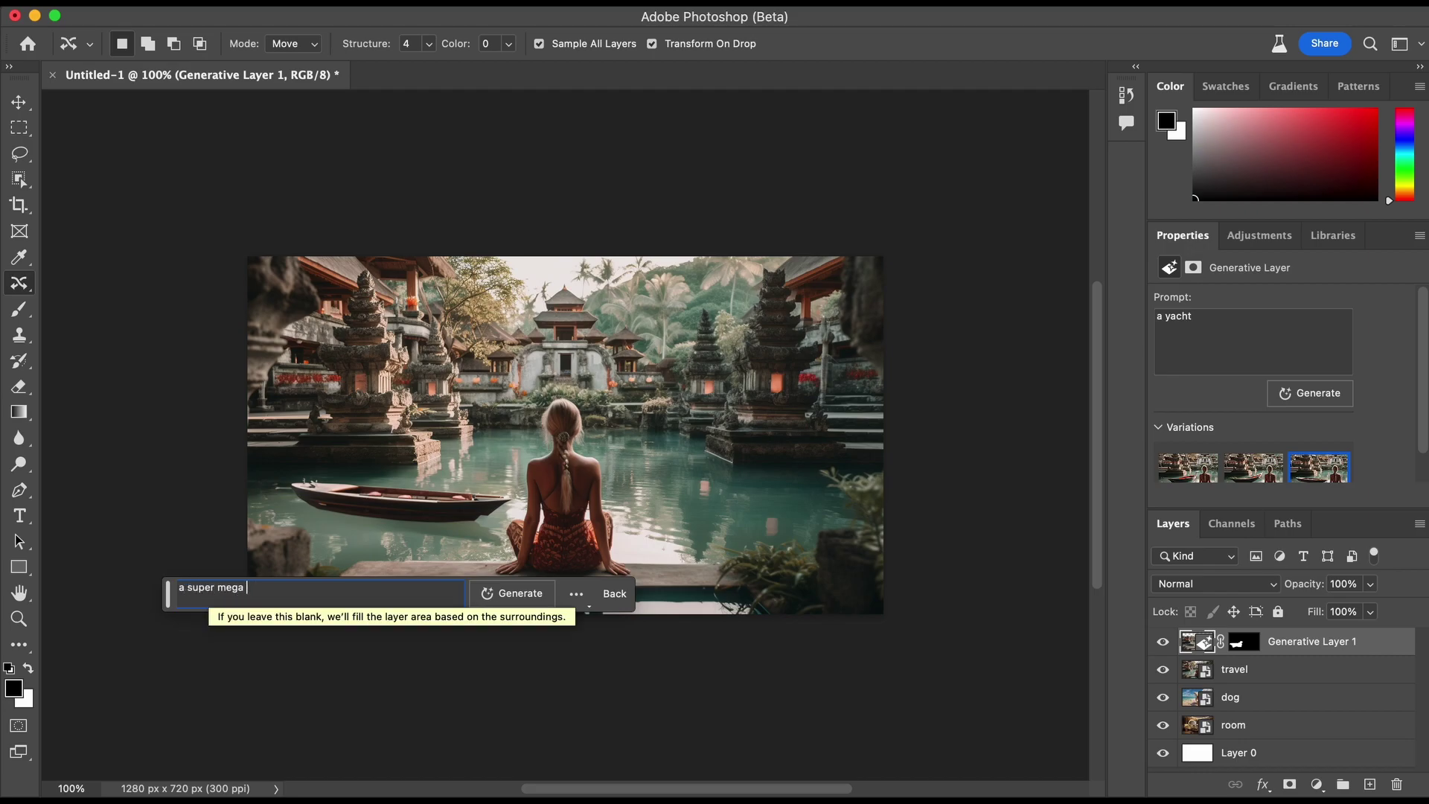
text(yacht luxury rich)
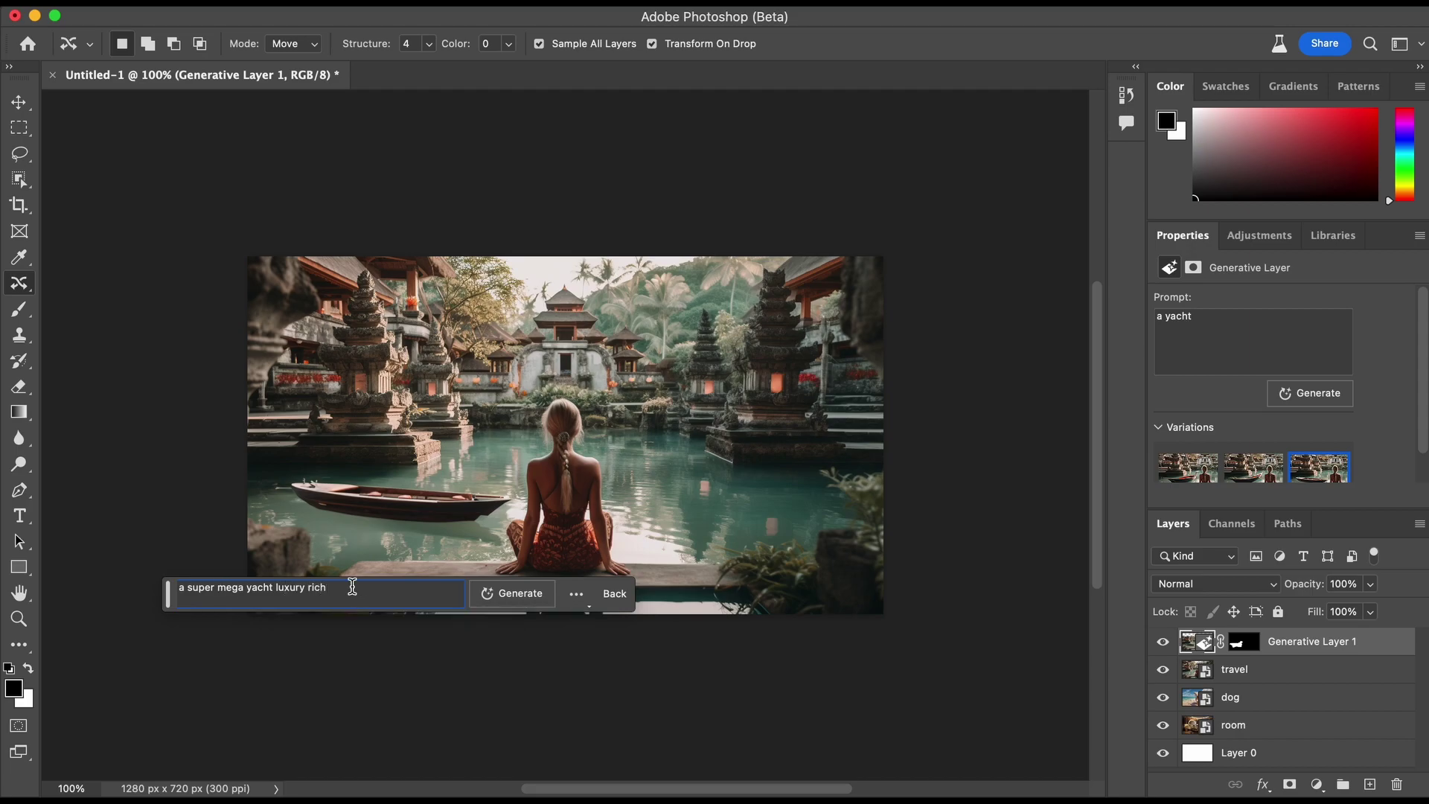
click(506, 596)
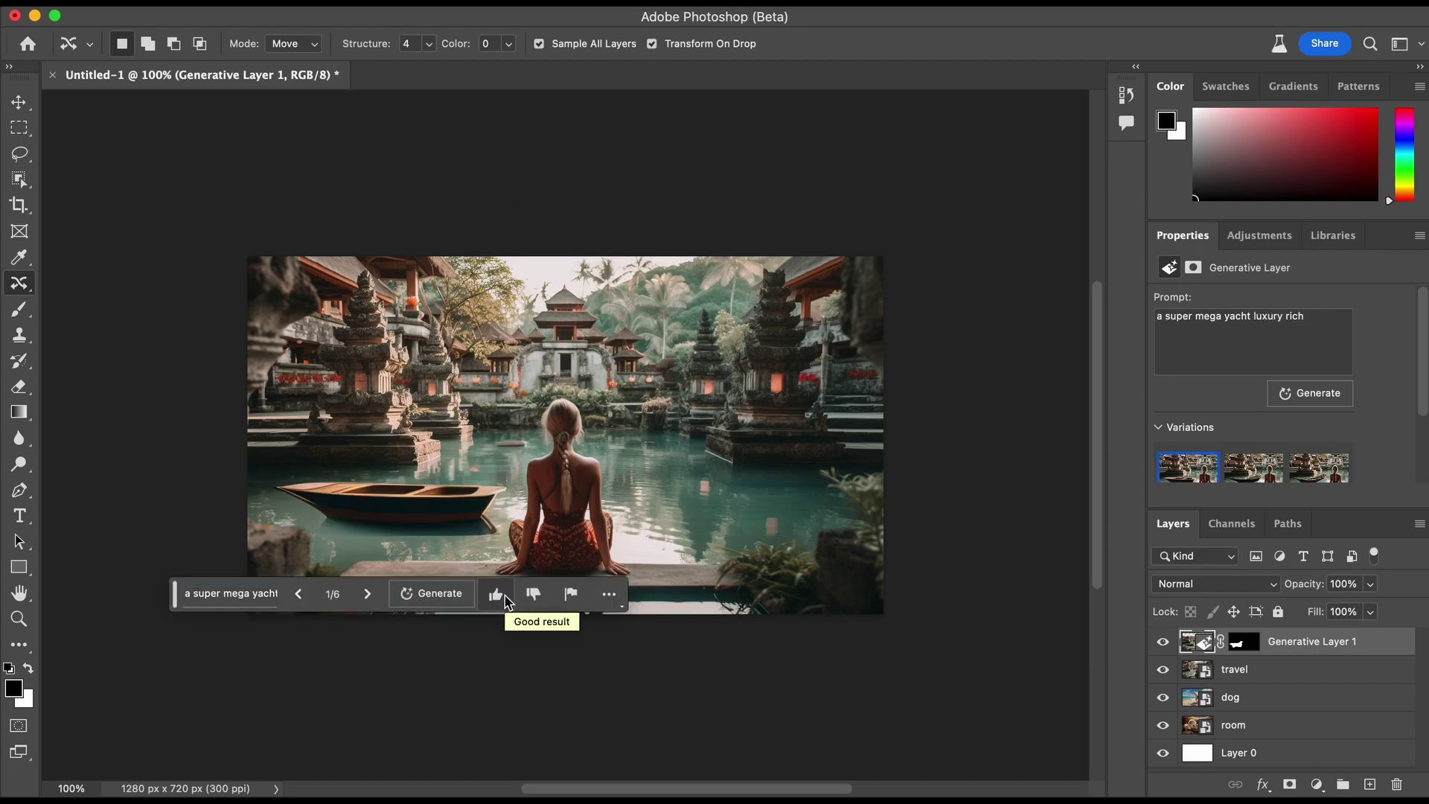
- Browse the six yacht variations and settle on the dark slender variation 2/6
click(372, 600)
click(373, 600)
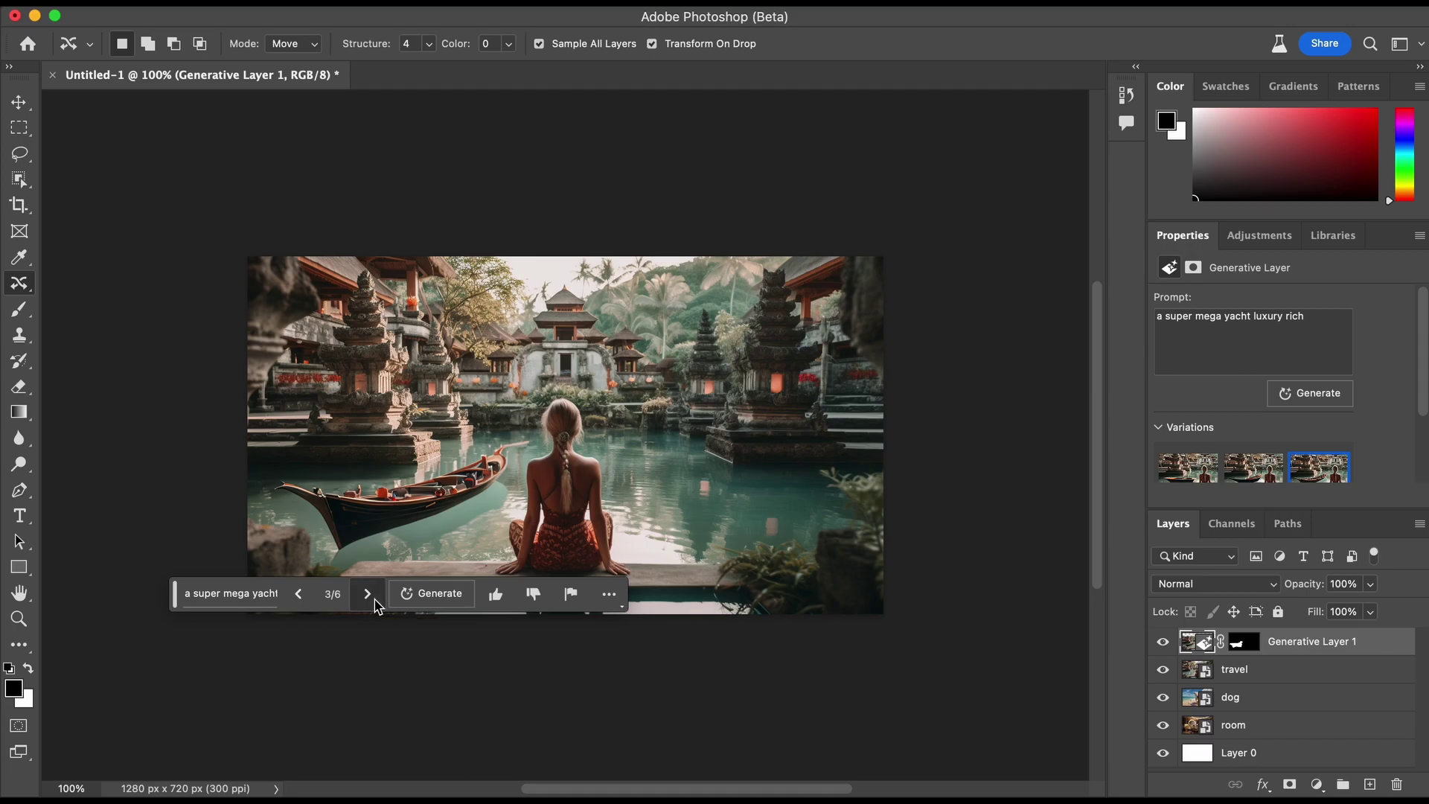
click(367, 595)
click(376, 602)
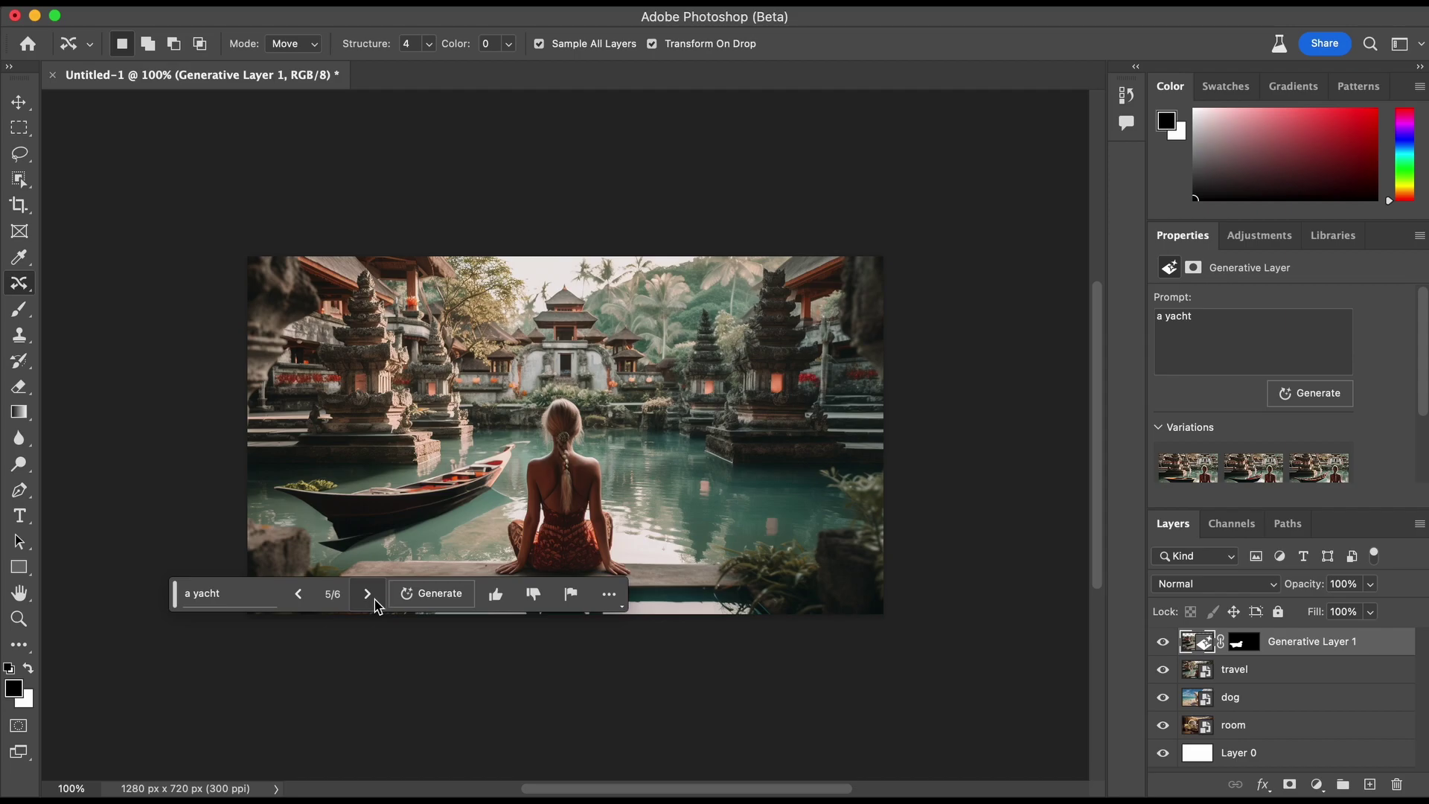
click(375, 603)
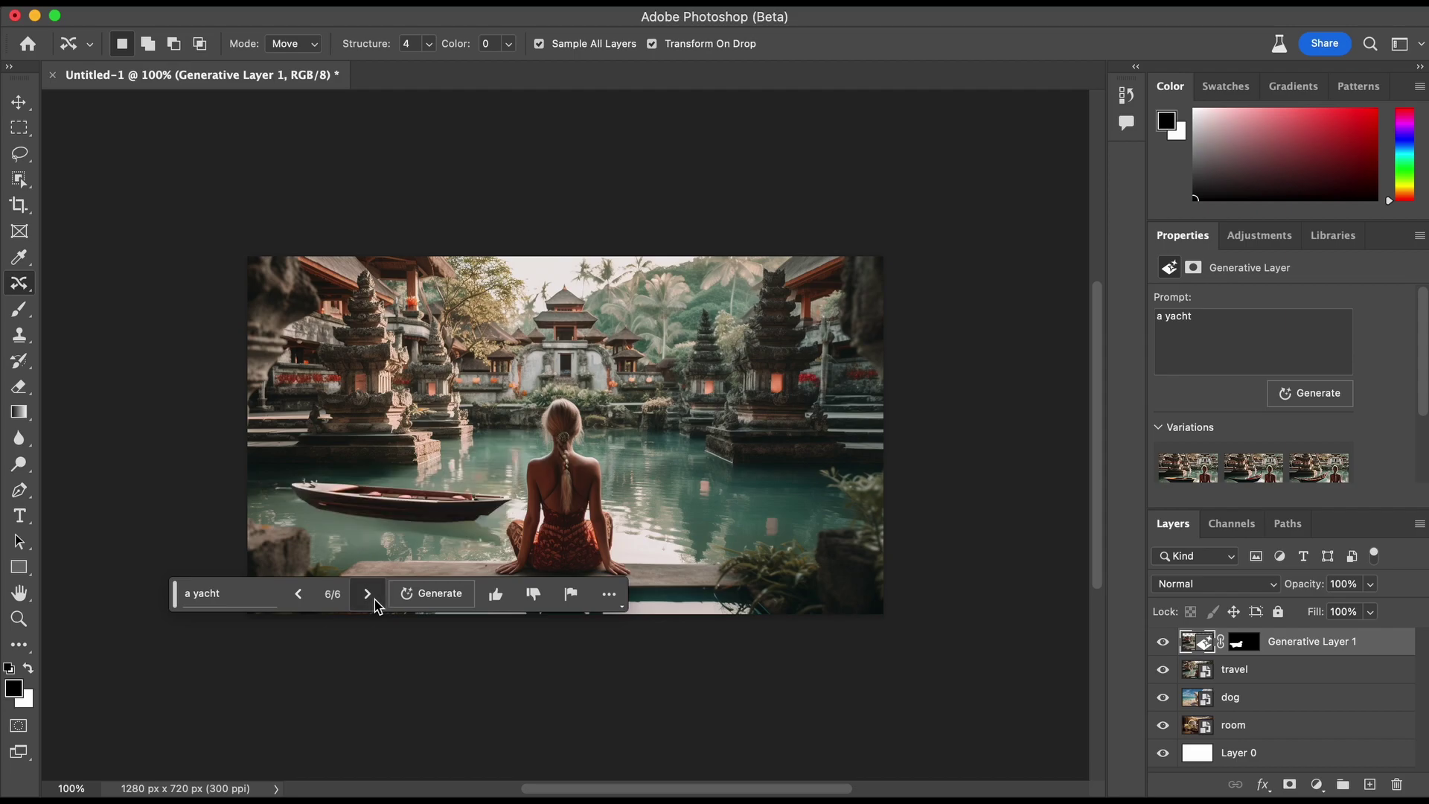
click(375, 603)
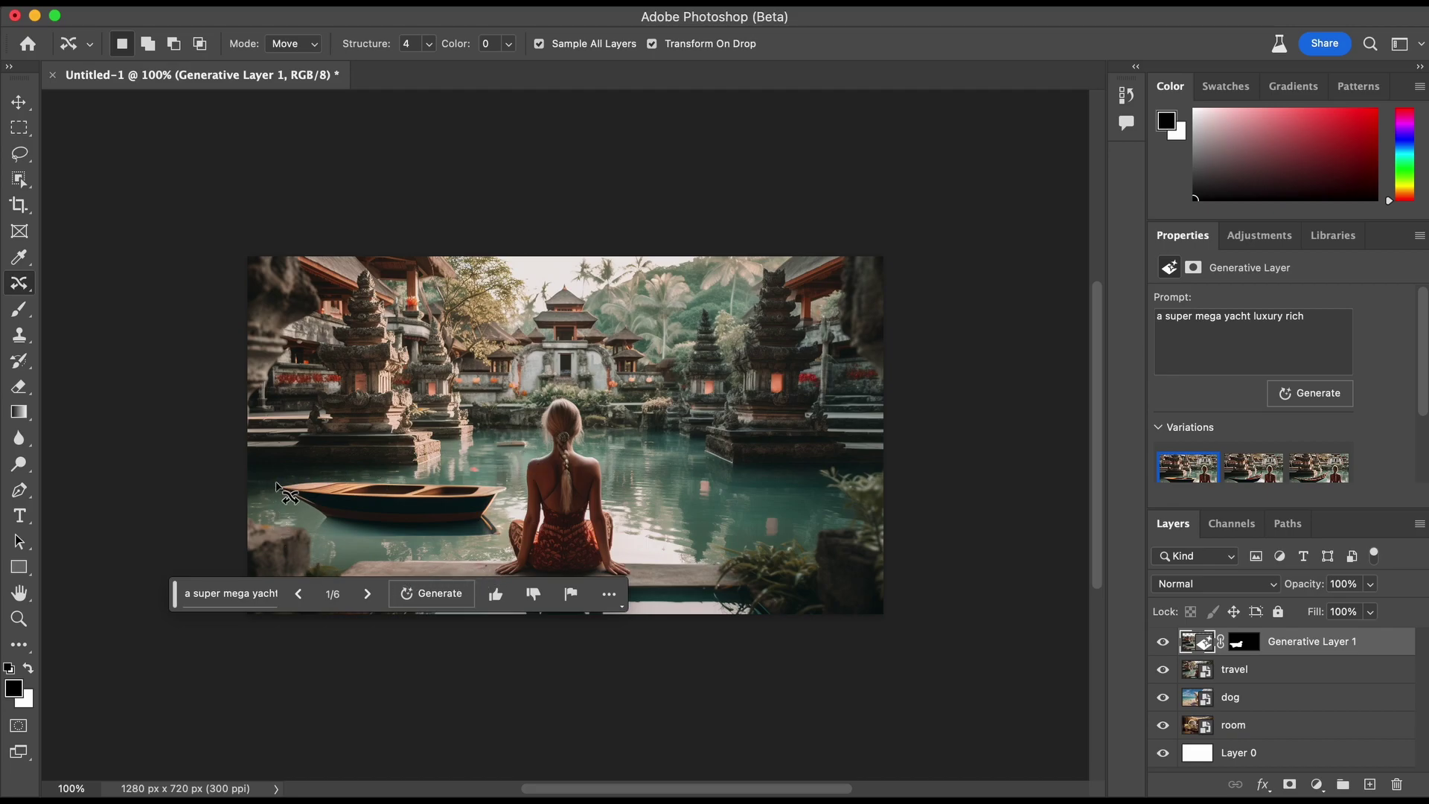
click(367, 593)
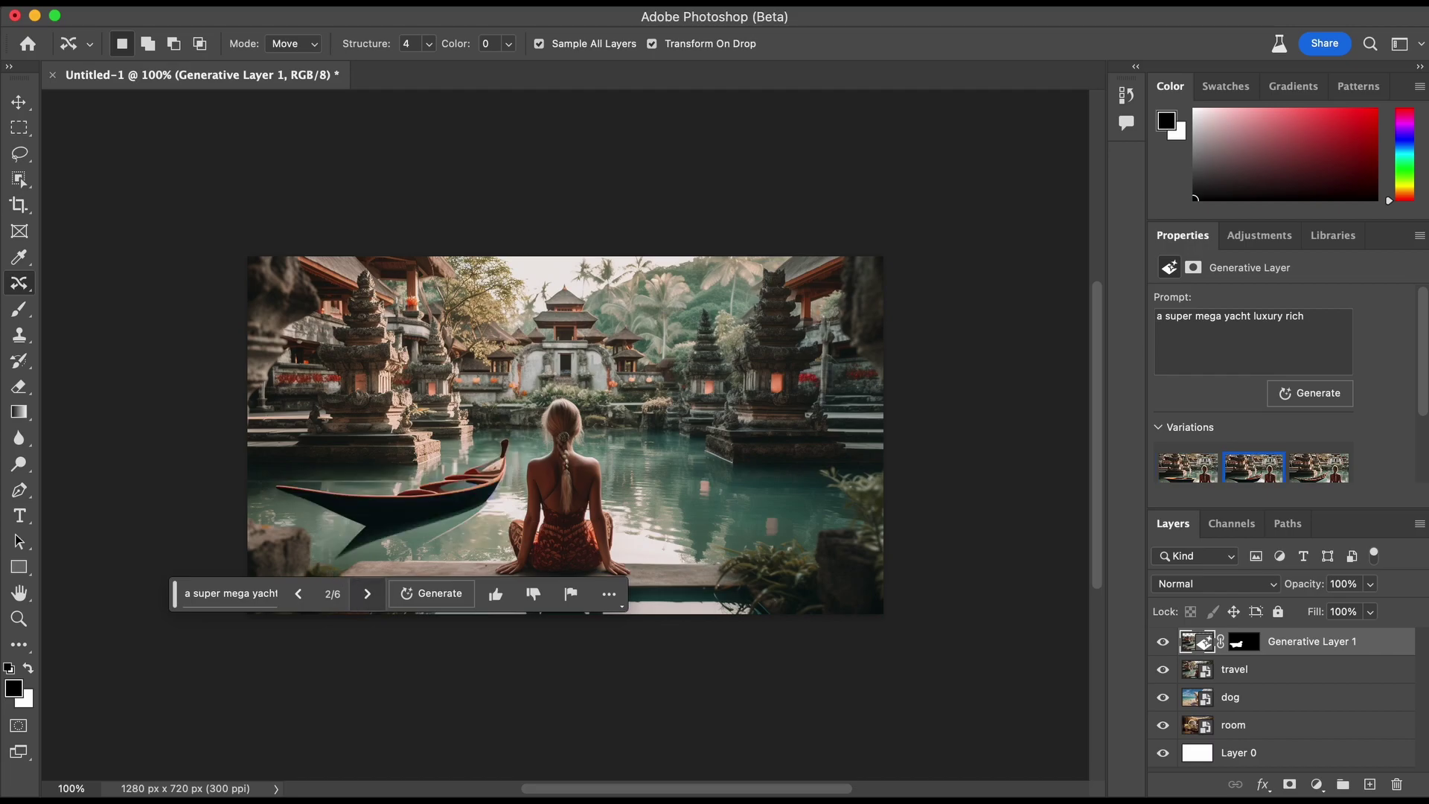
click(270, 593)
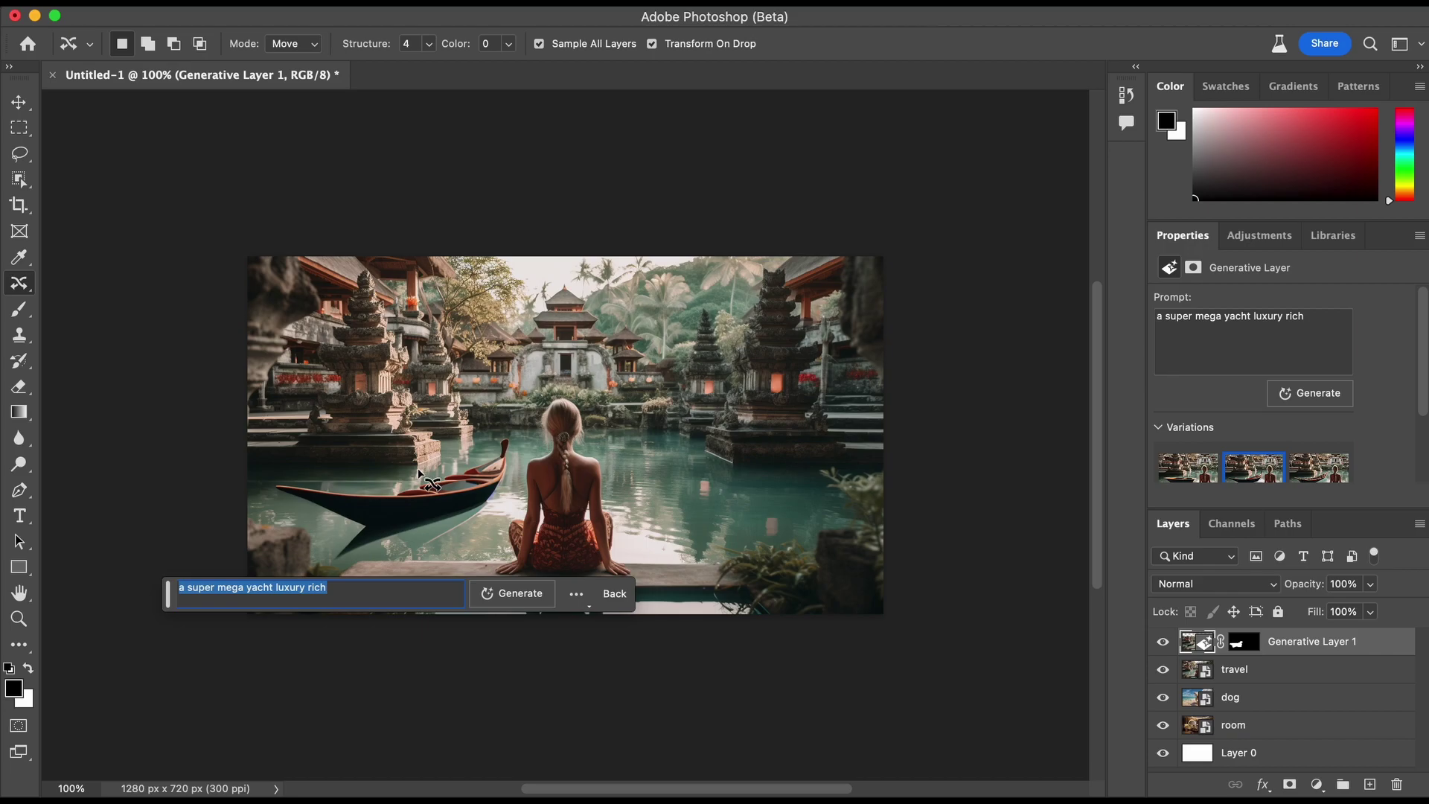
- Regenerate with the prompt 'alligator' and keep alligator variation 2 of 9
text(al)
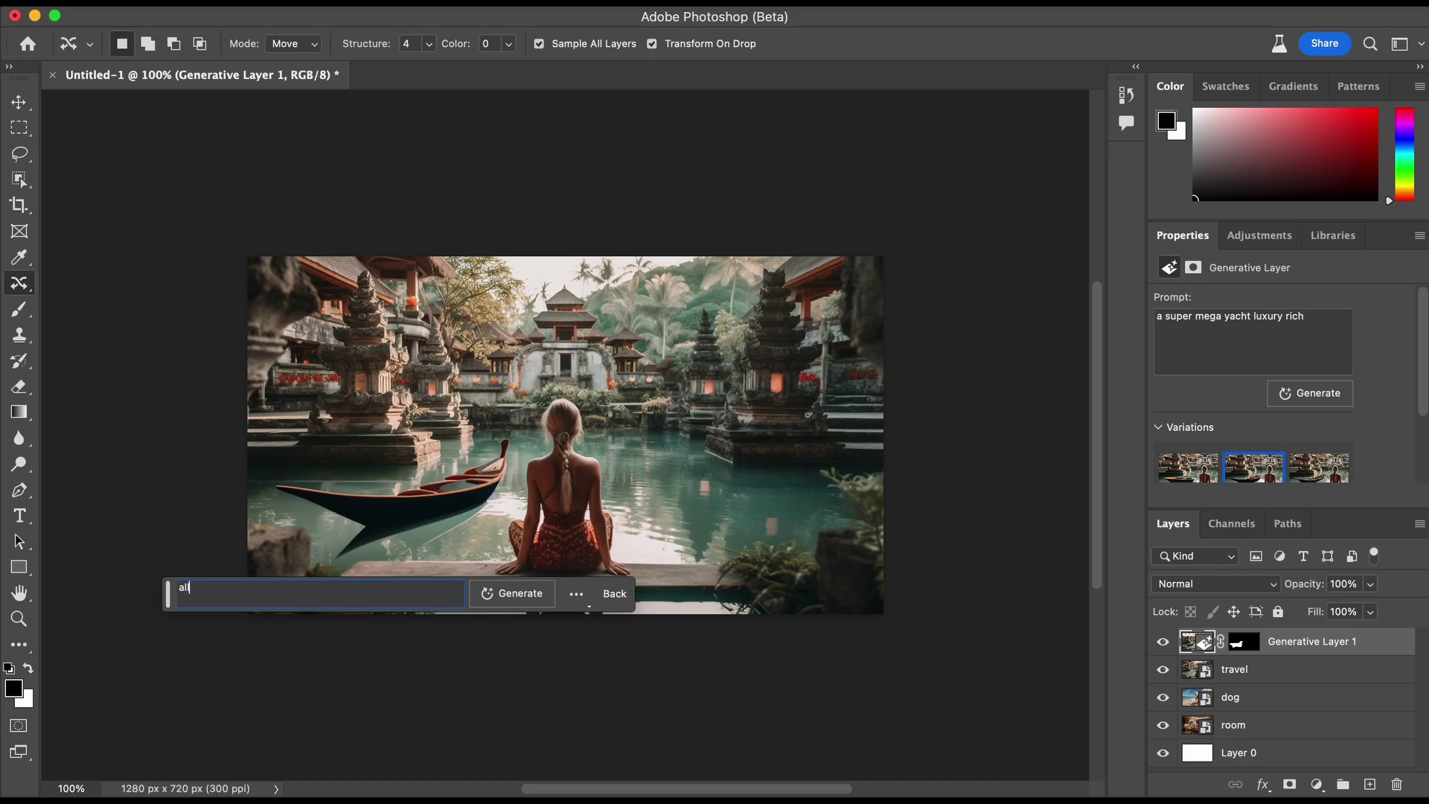
text(ligator)
click(514, 592)
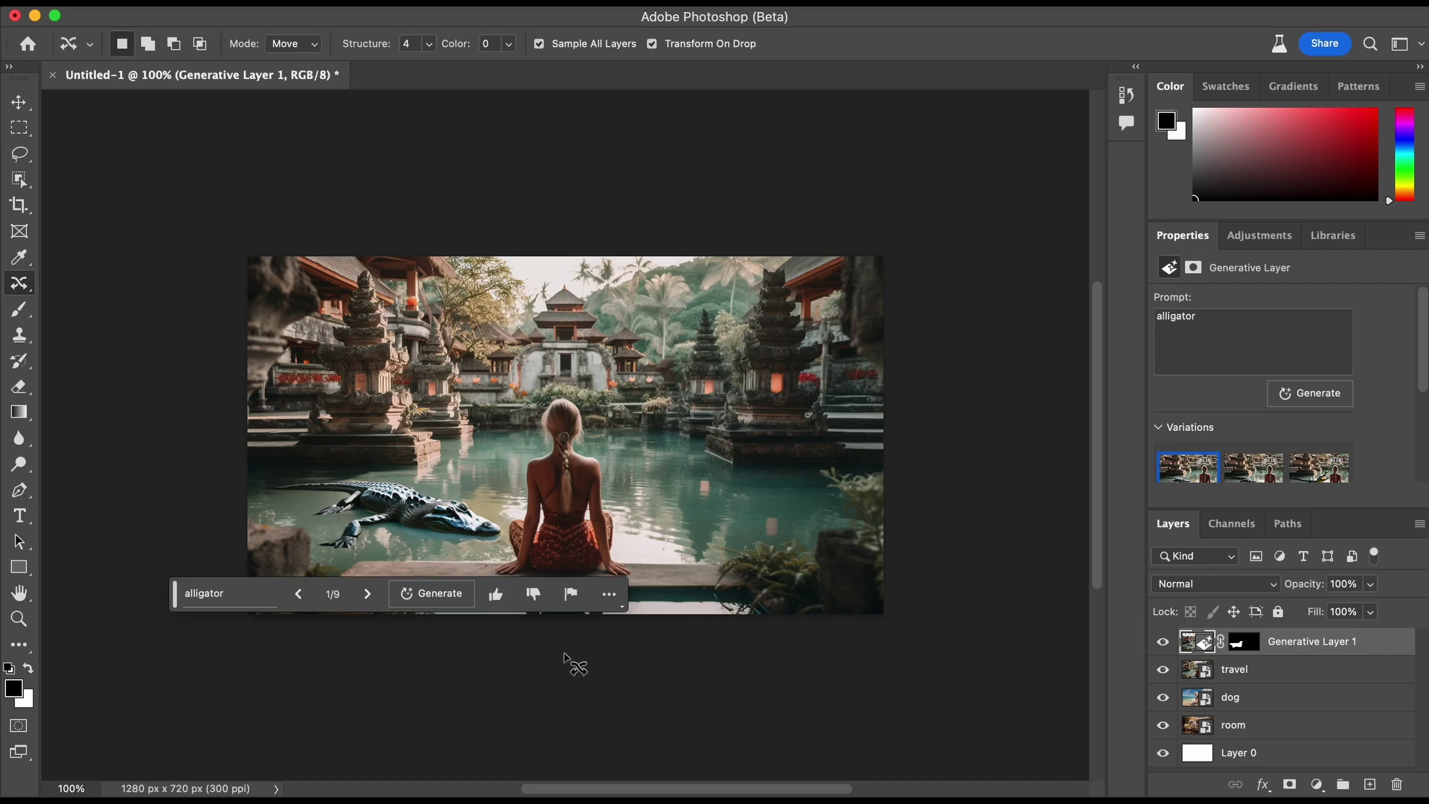
click(366, 596)
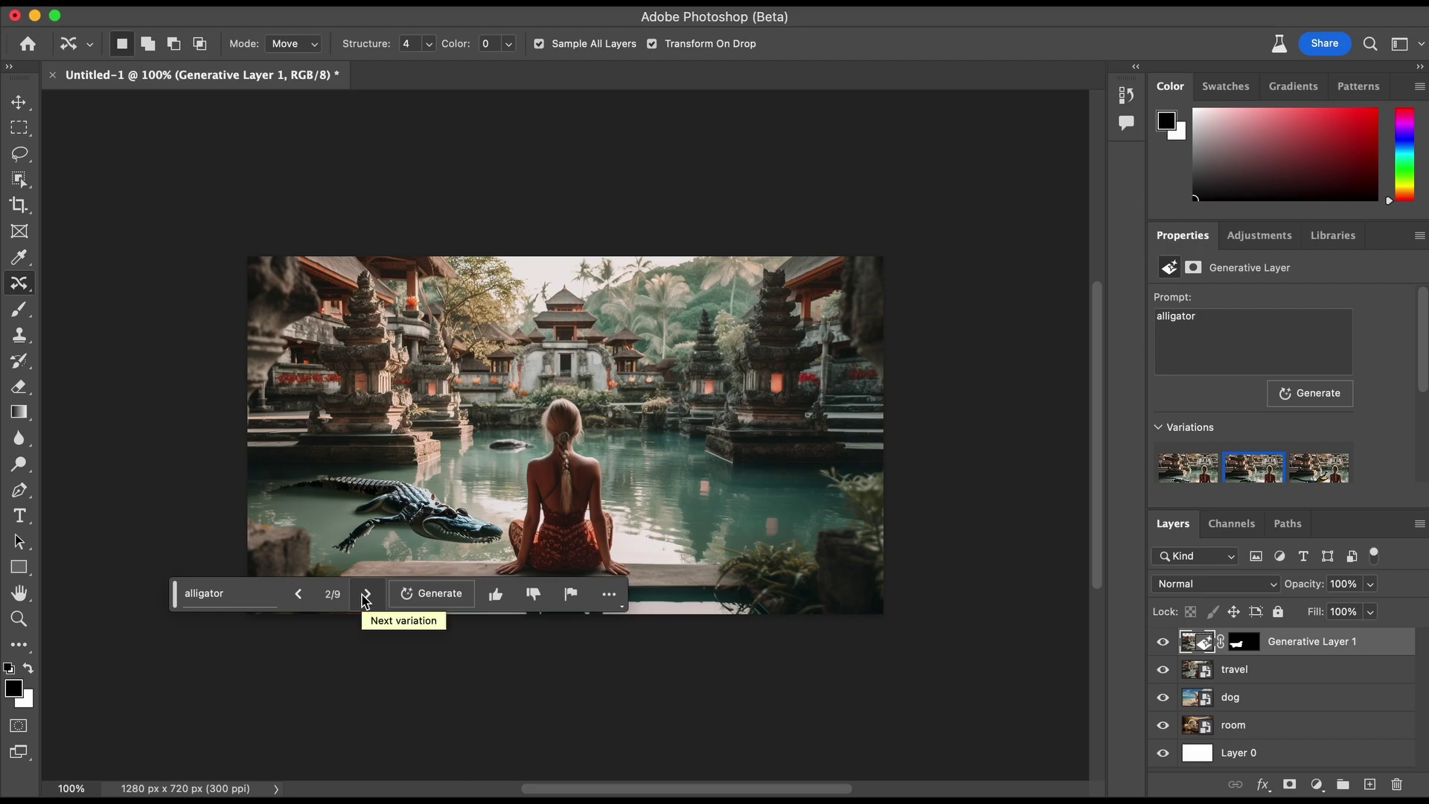
click(365, 597)
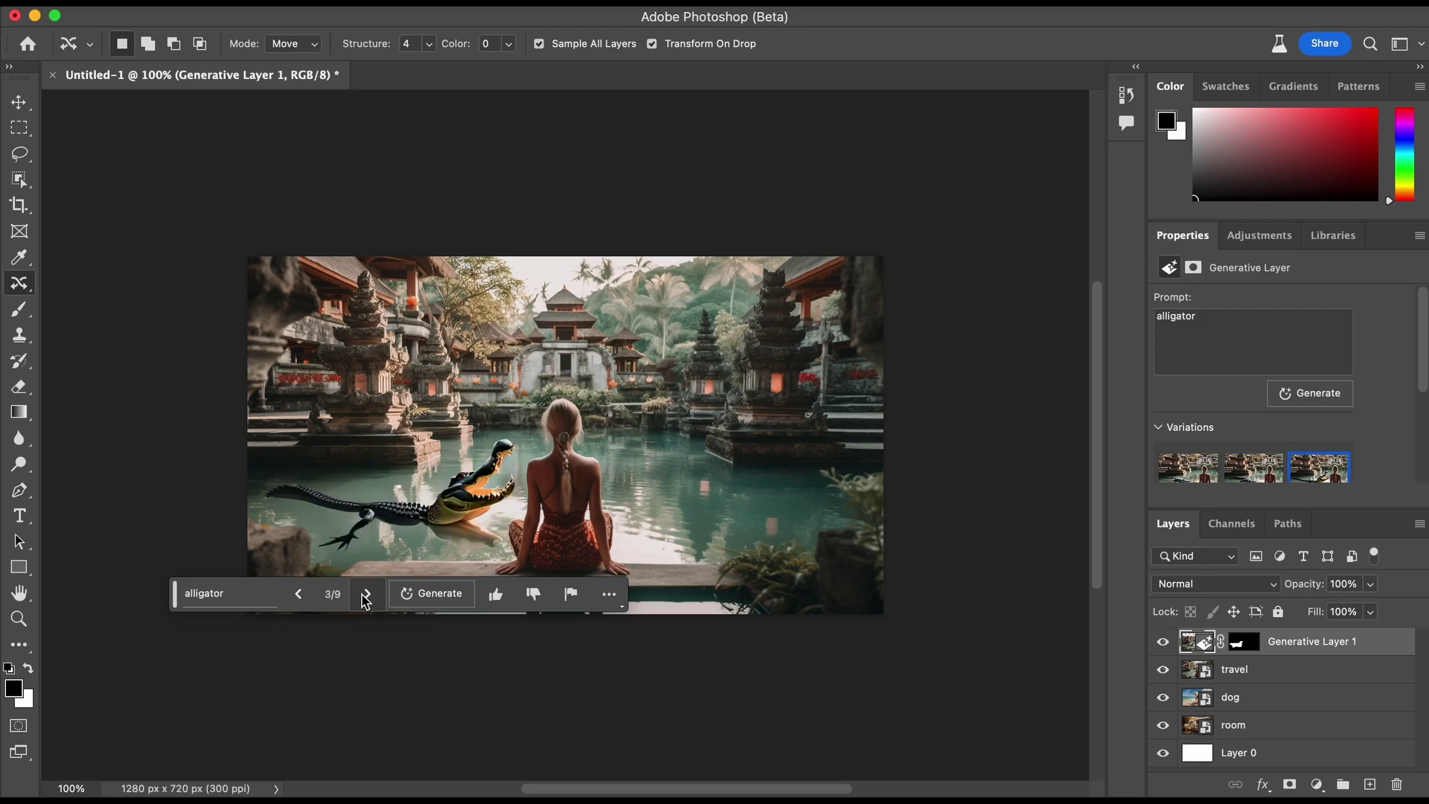
click(307, 599)
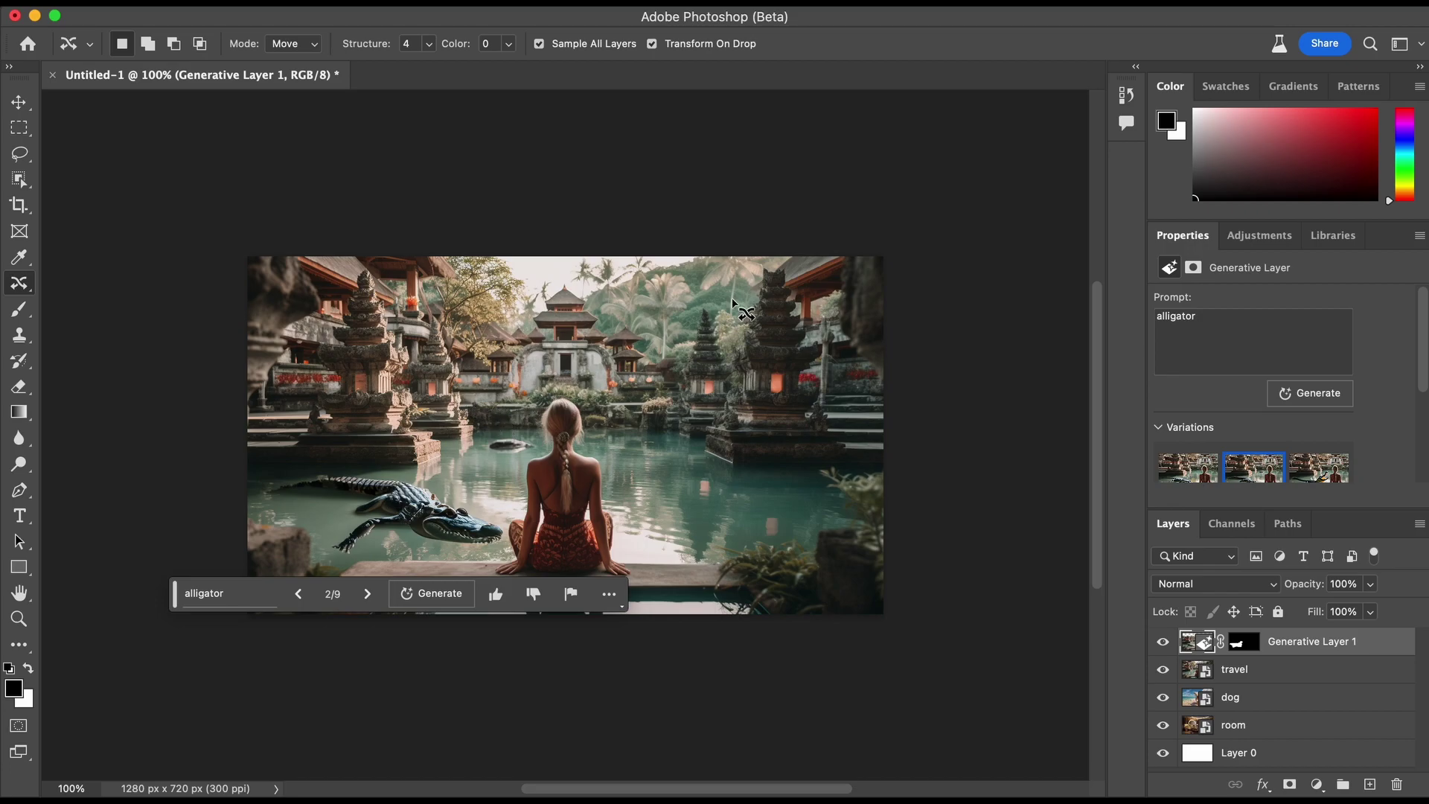
- Outline the pond's right platform and Generative Fill it with 'delicious hamburger'
mouse_move(757, 265)
mouse_down()
mouse_move(746, 332)
mouse_move(692, 403)
mouse_move(686, 453)
mouse_move(851, 473)
mouse_move(867, 461)
mouse_move(849, 390)
mouse_move(780, 250)
mouse_move(757, 270)
mouse_up()
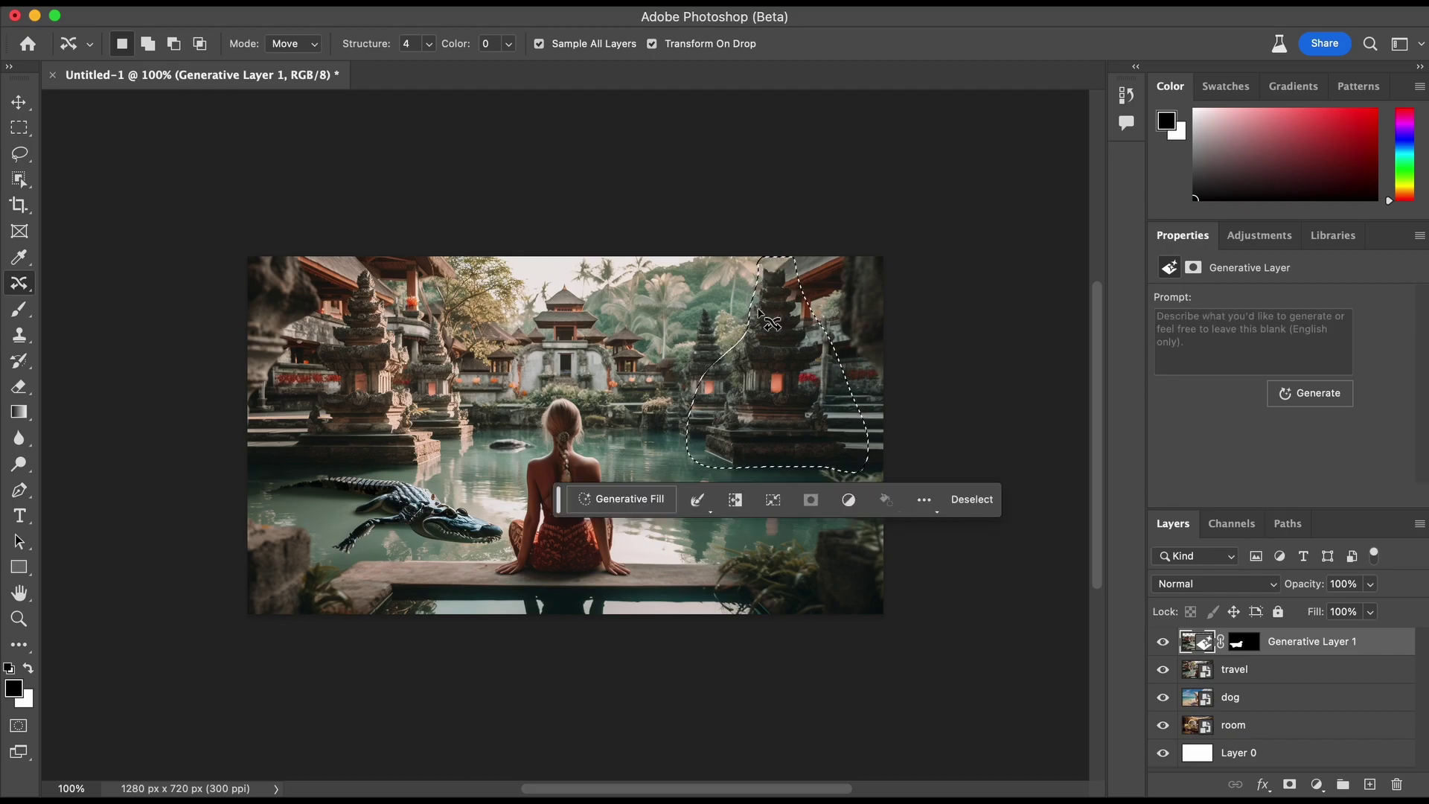
click(658, 499)
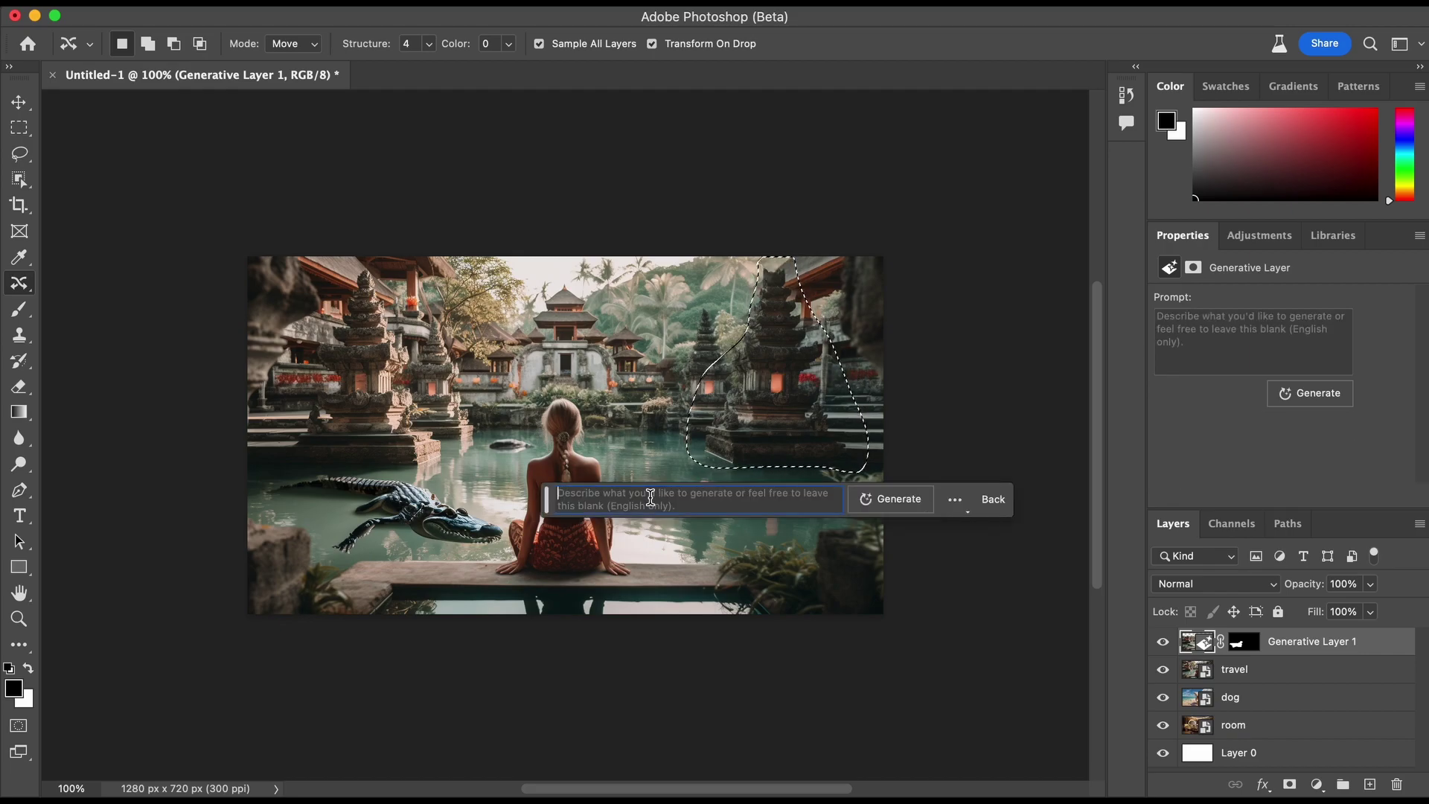
text(delicious hamburger)
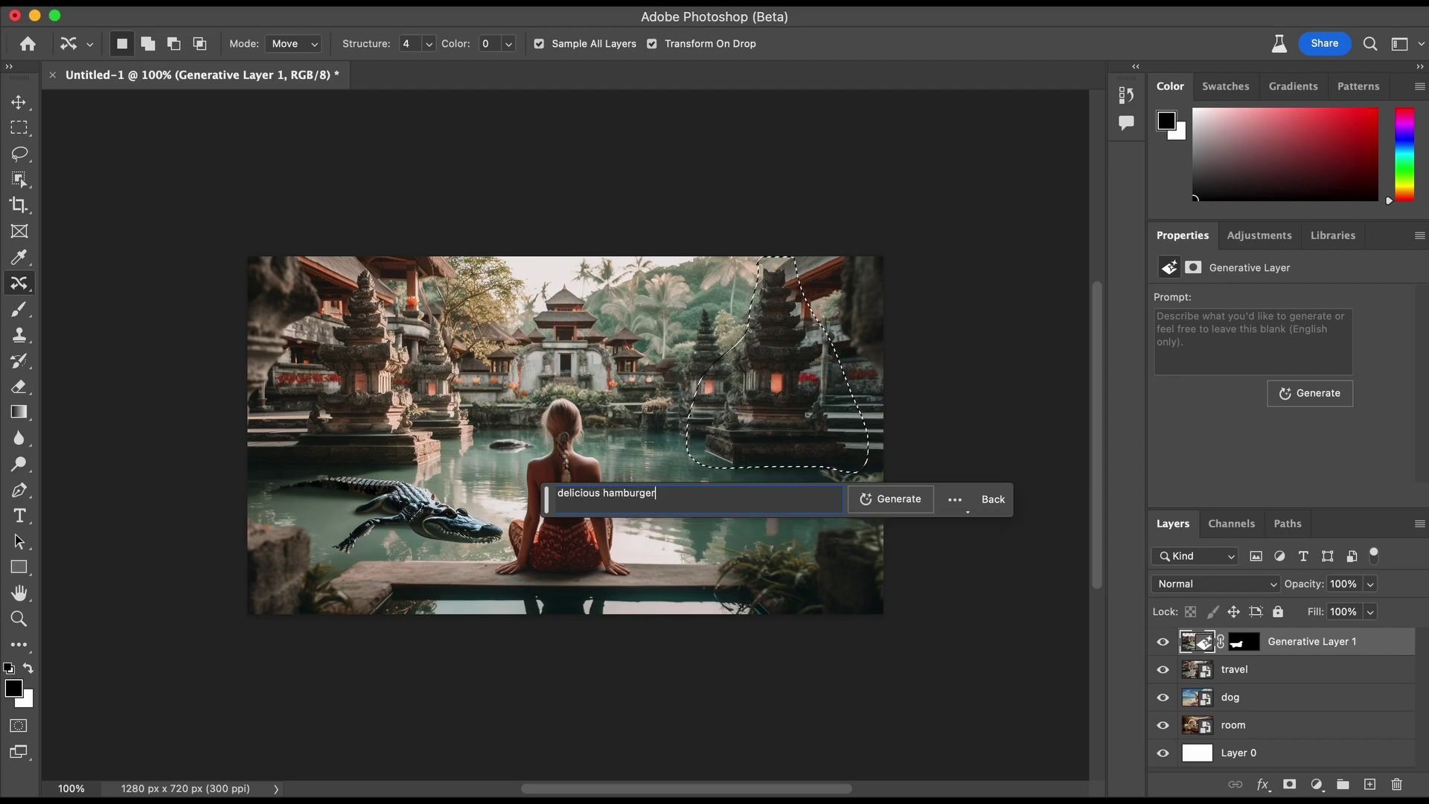
click(886, 500)
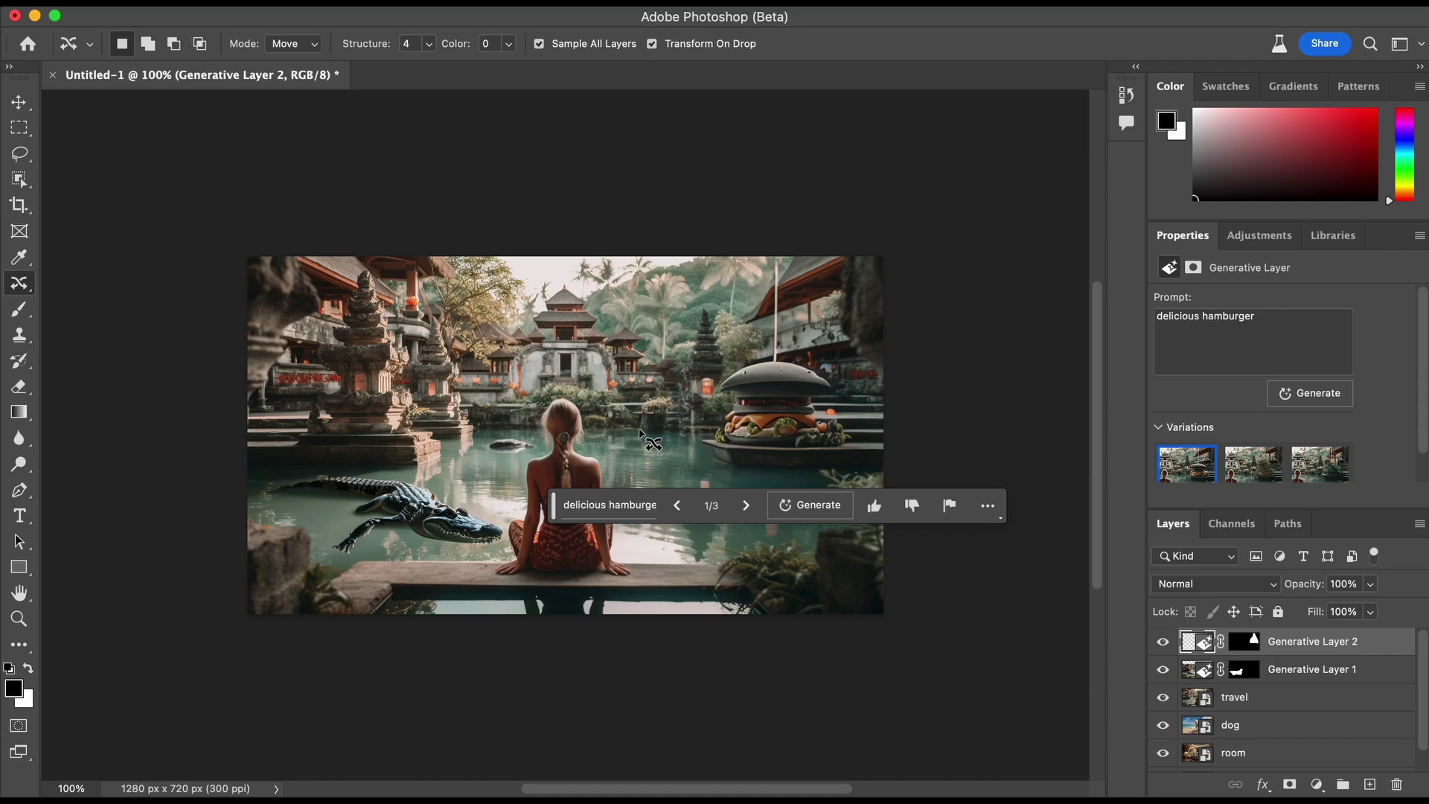
- Browse hamburger variations, generate more, and keep variation 1 of 6
click(747, 509)
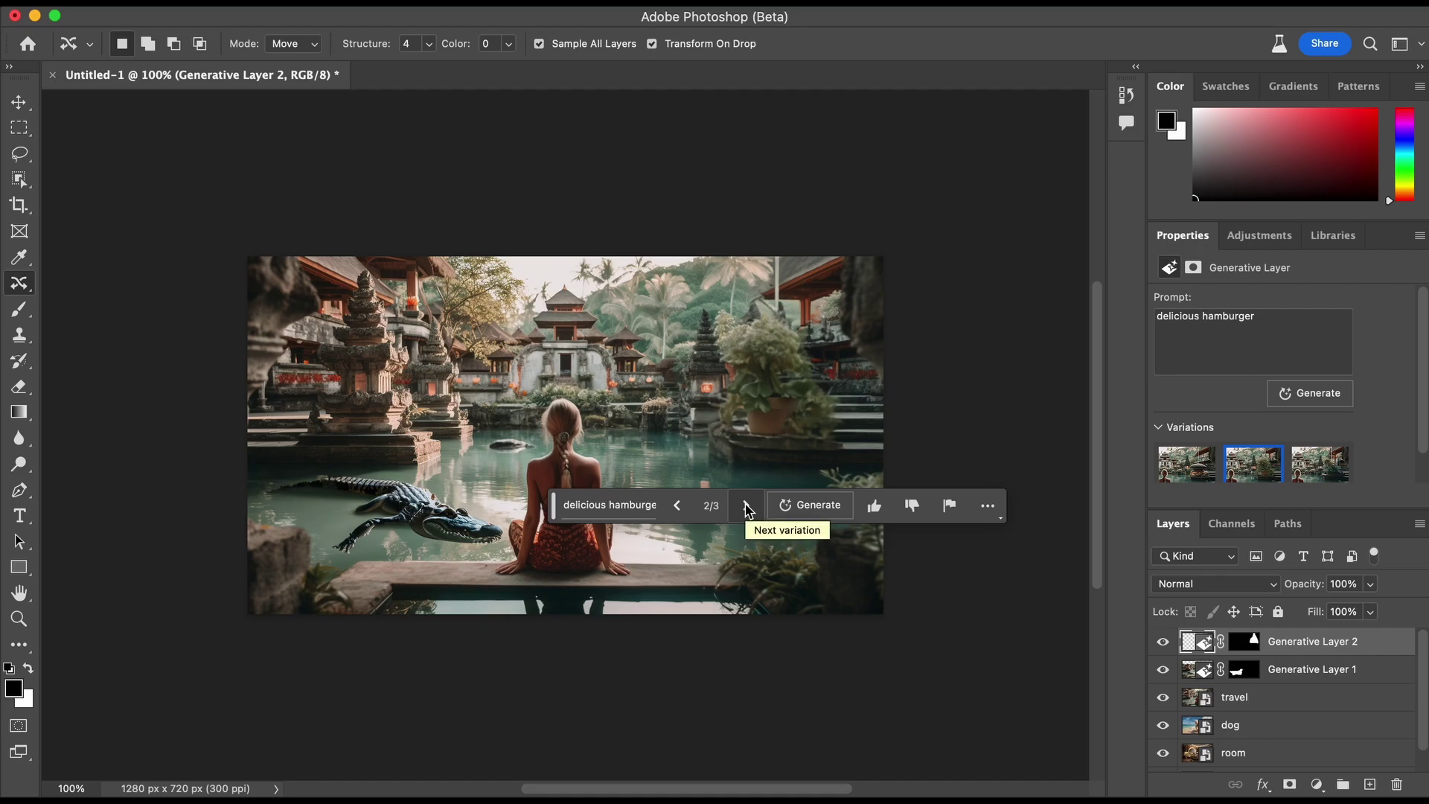
click(747, 509)
click(747, 509)
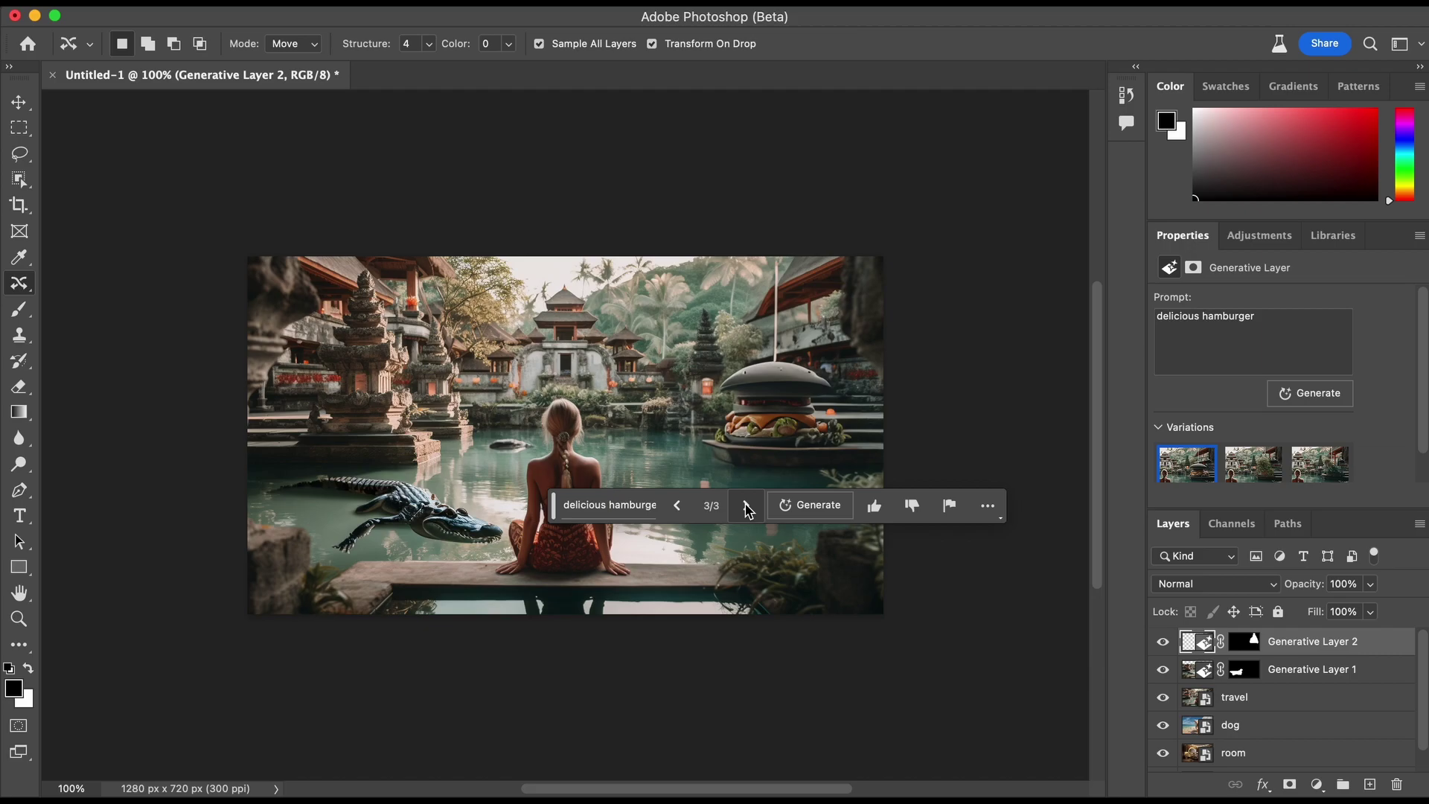
click(788, 511)
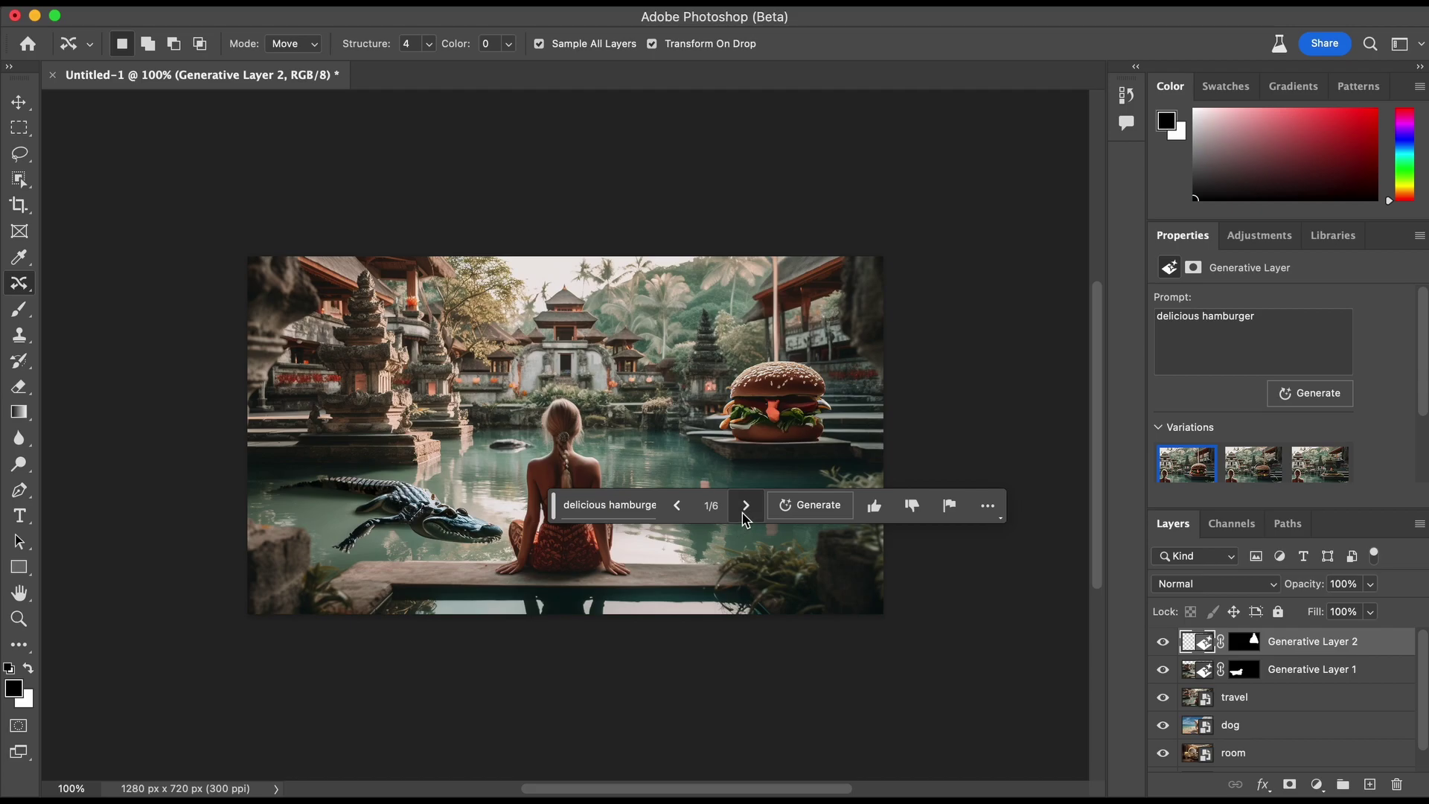
click(744, 508)
click(743, 512)
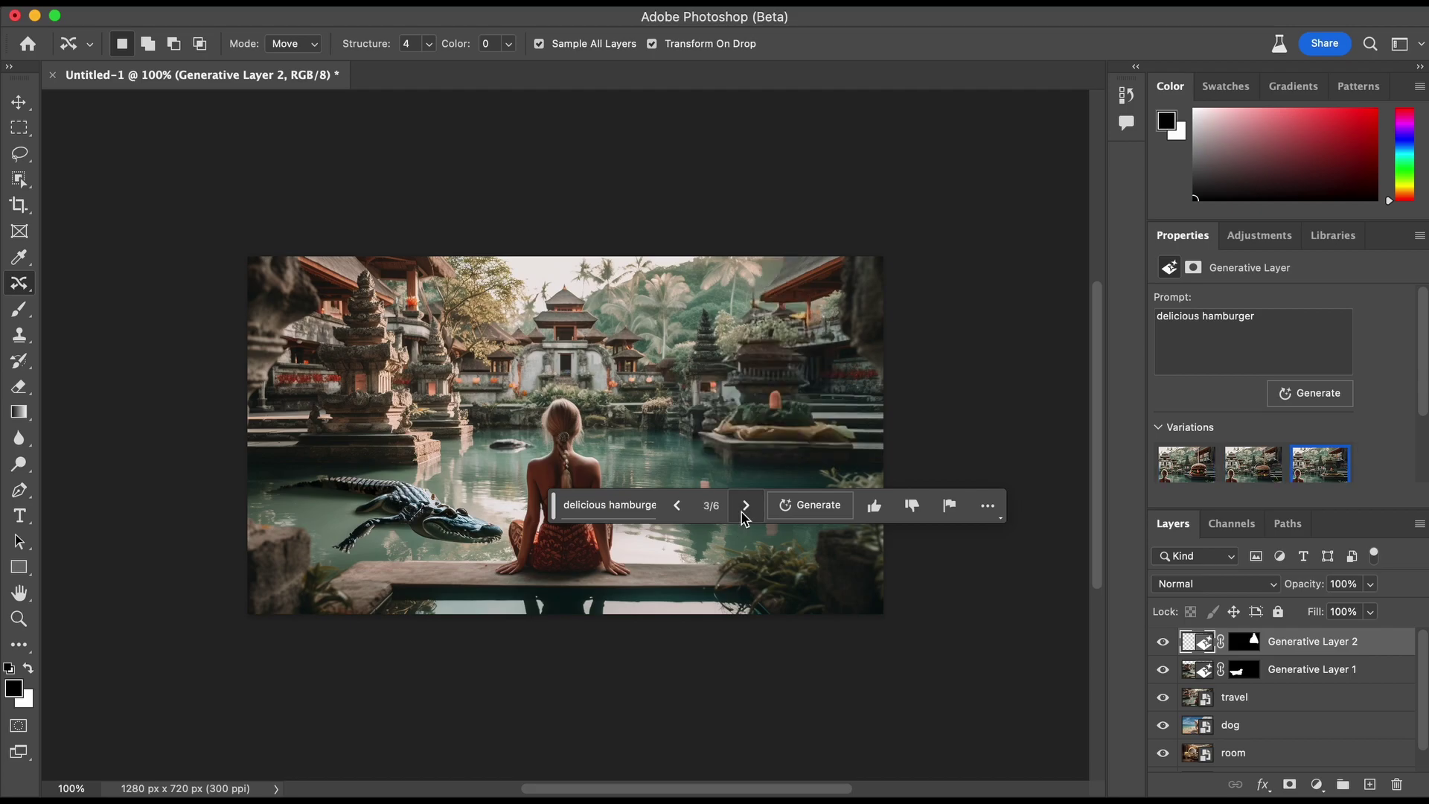
click(683, 512)
click(683, 512)
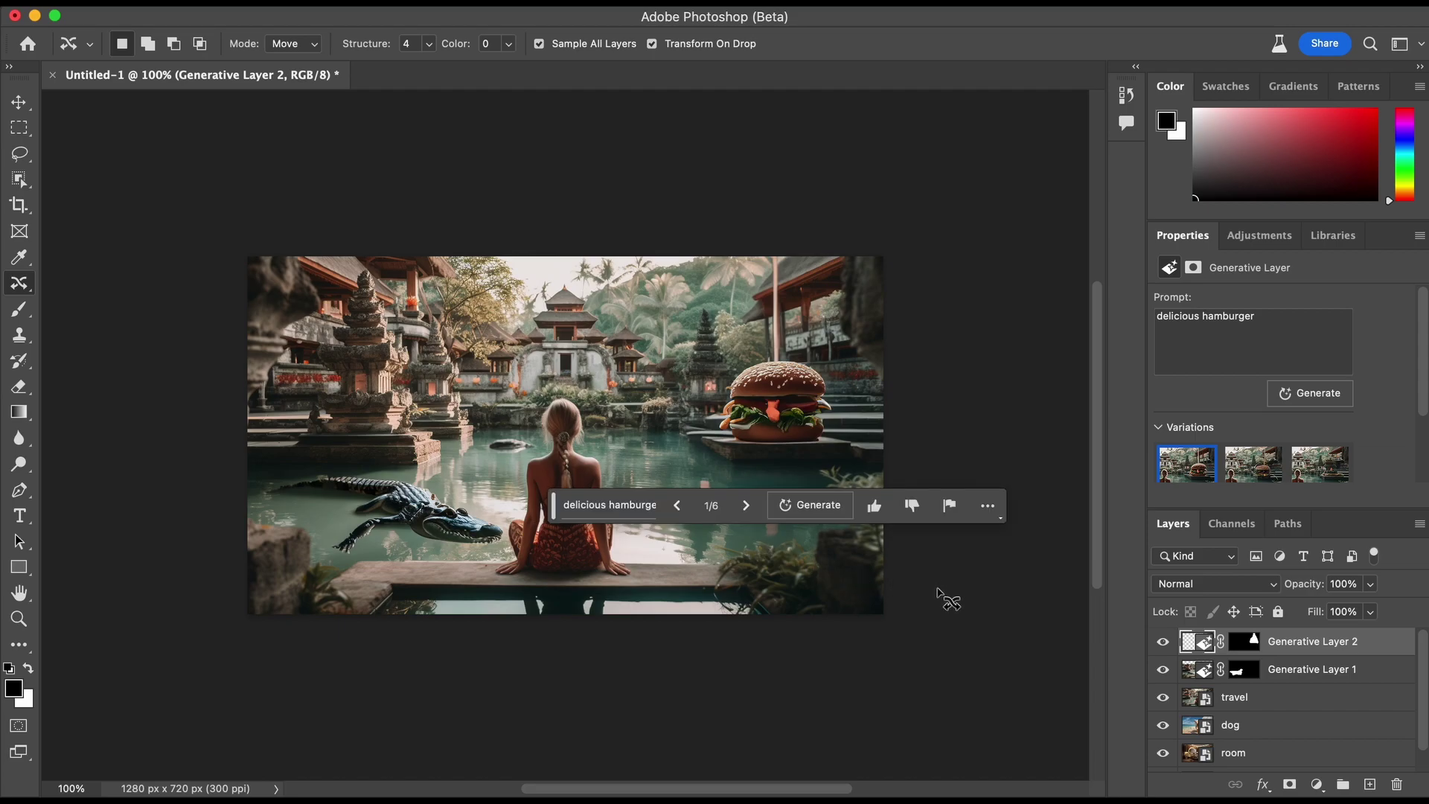
- Move the contextual task bar below the canvas
click(996, 510)
click(1056, 500)
drag(560, 506, 353, 665)
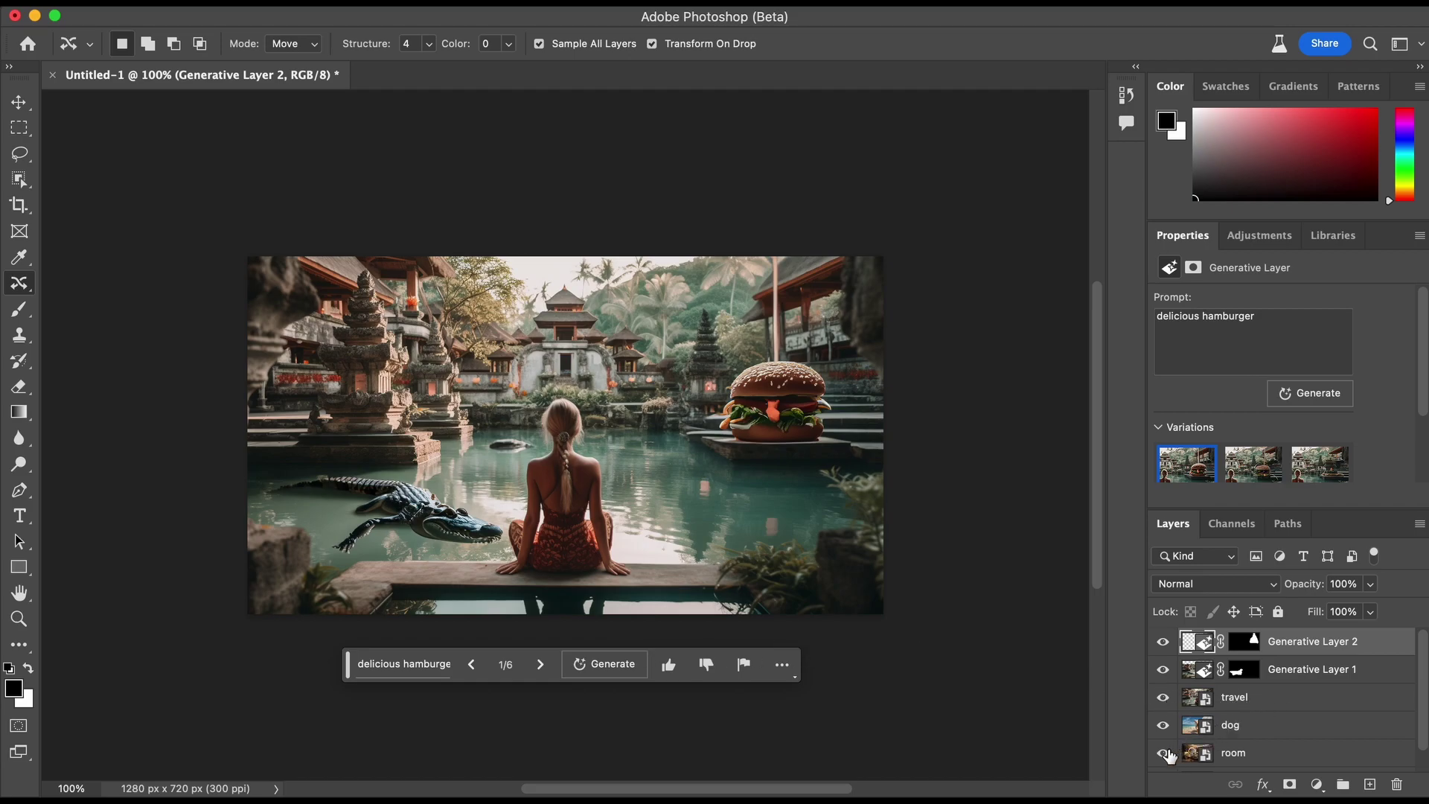
- Bring the room layer to the top and apply the Cinematic - Split Tone preset
click(1266, 754)
key(super+shift+bracketright)
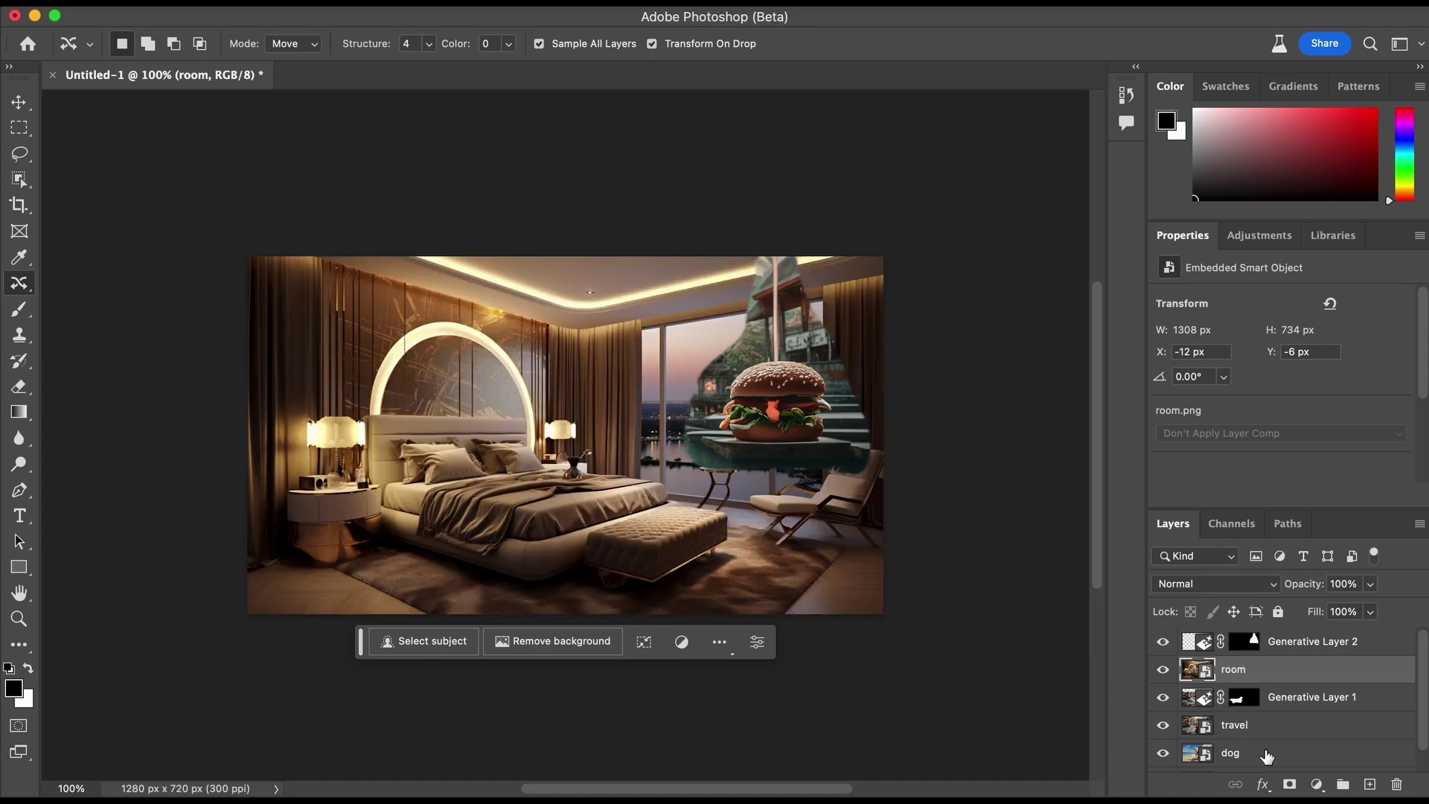
click(1260, 237)
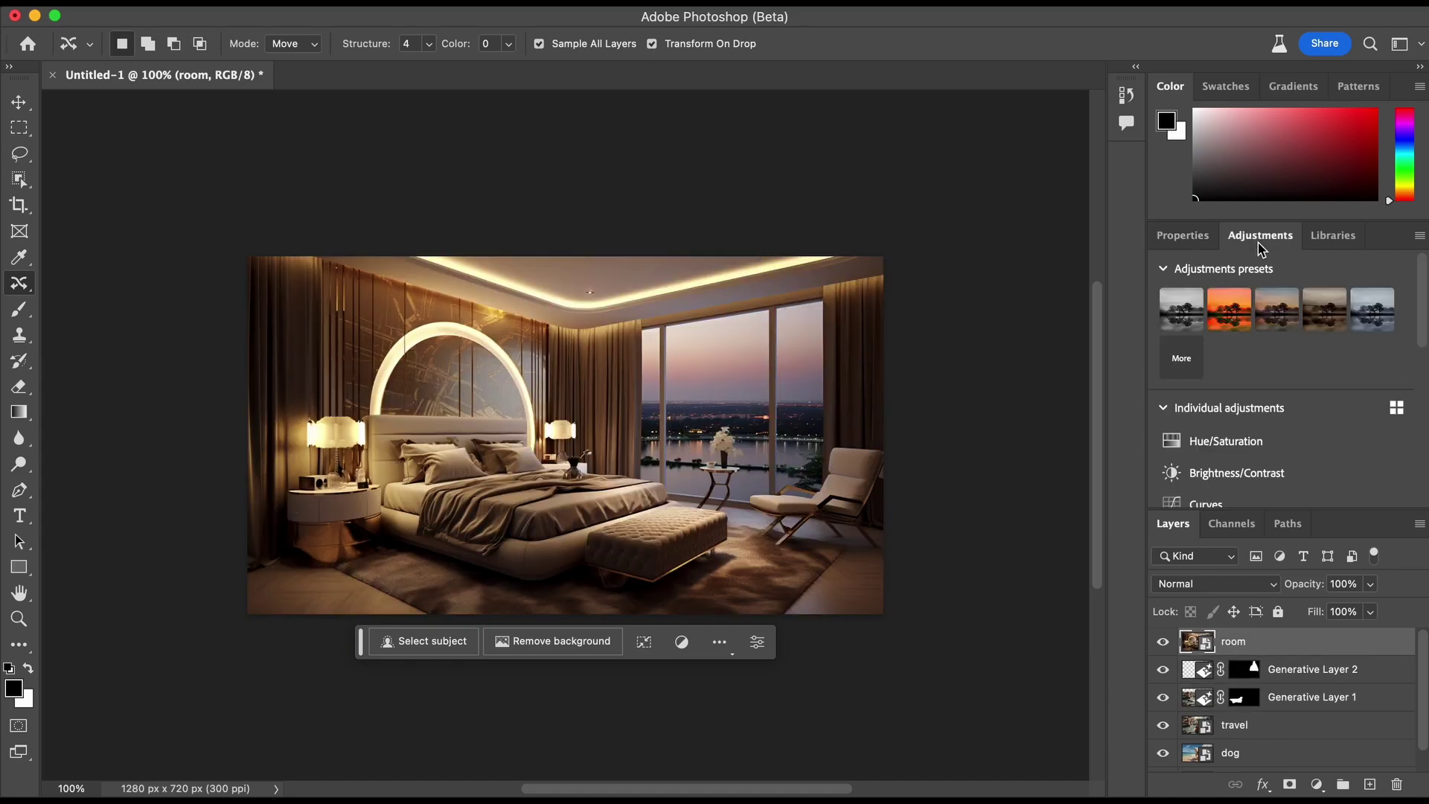
mouse_move(1178, 322)
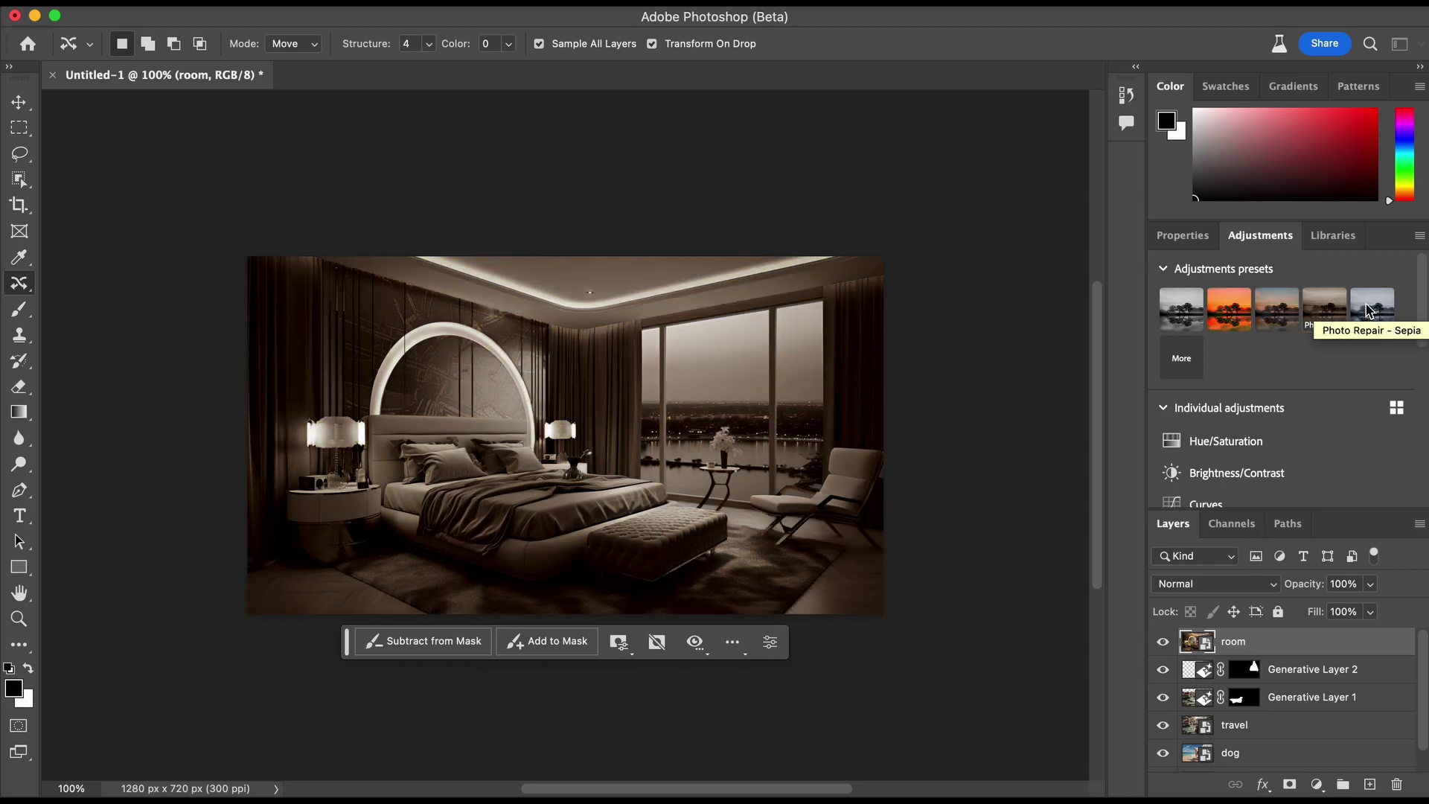
click(1227, 313)
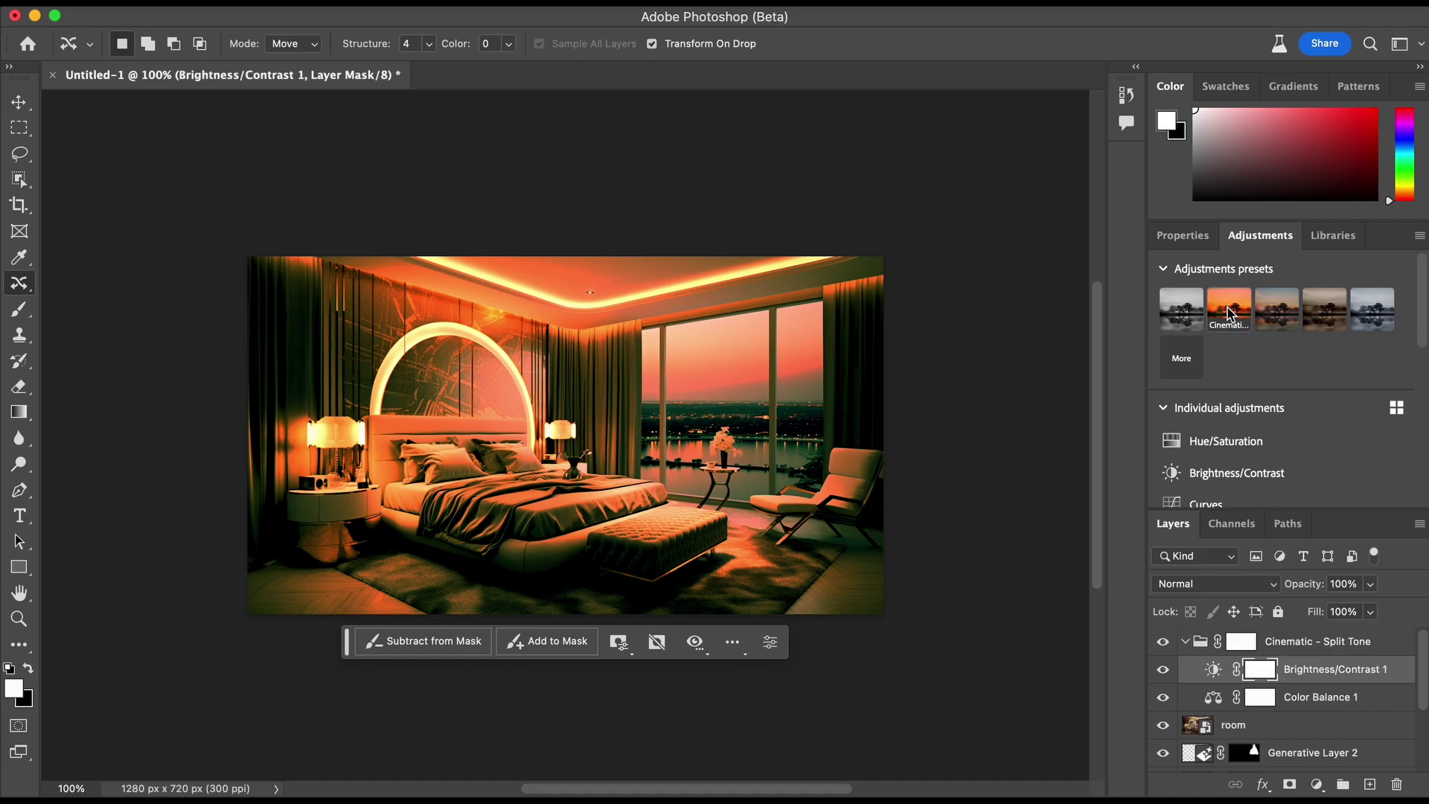
- Raise the preset's Brightness/Contrast brightness, then delete the split-tone group
click(1308, 674)
click(1183, 235)
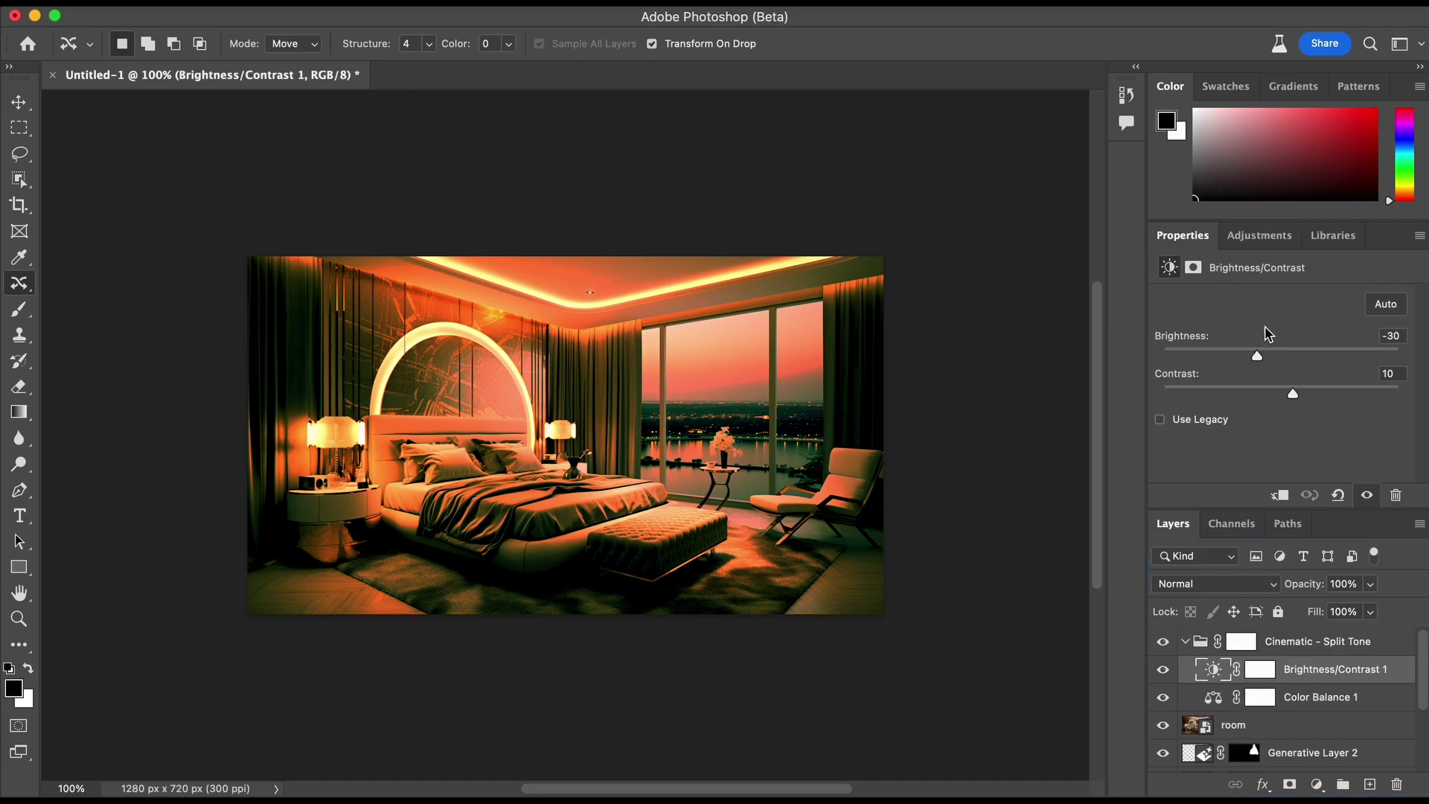
drag(1257, 355, 1330, 355)
click(1242, 640)
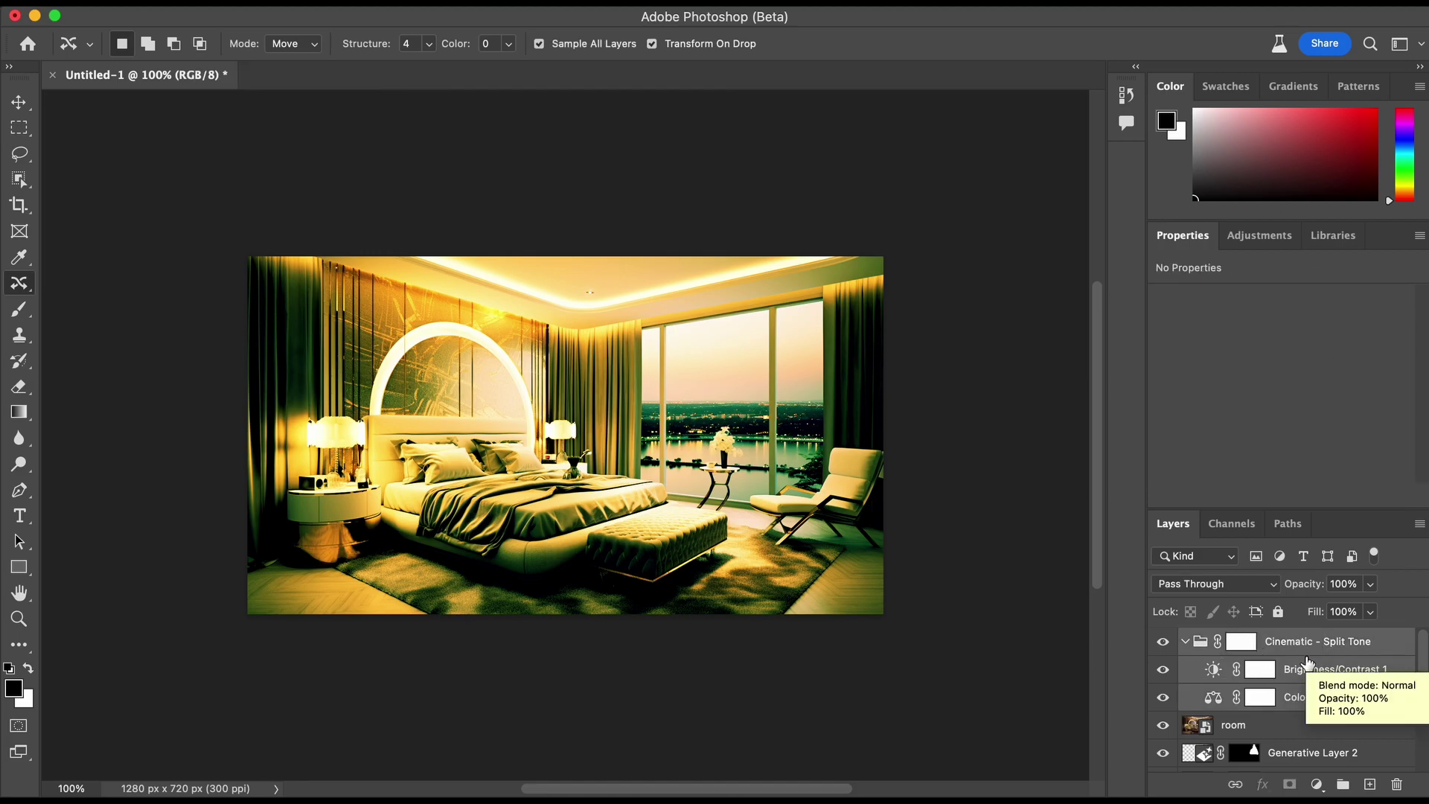
key(Delete)
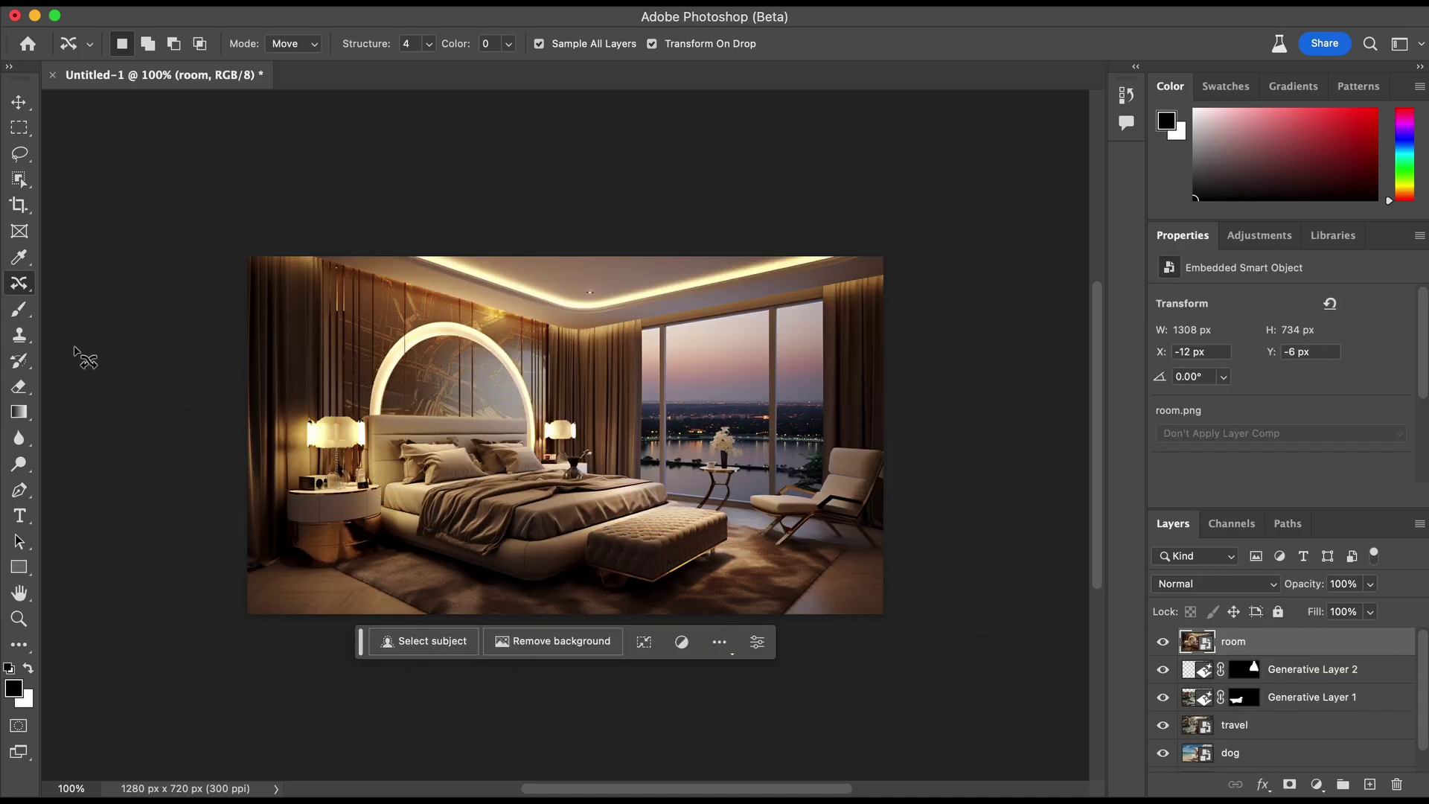
right_click(20, 285)
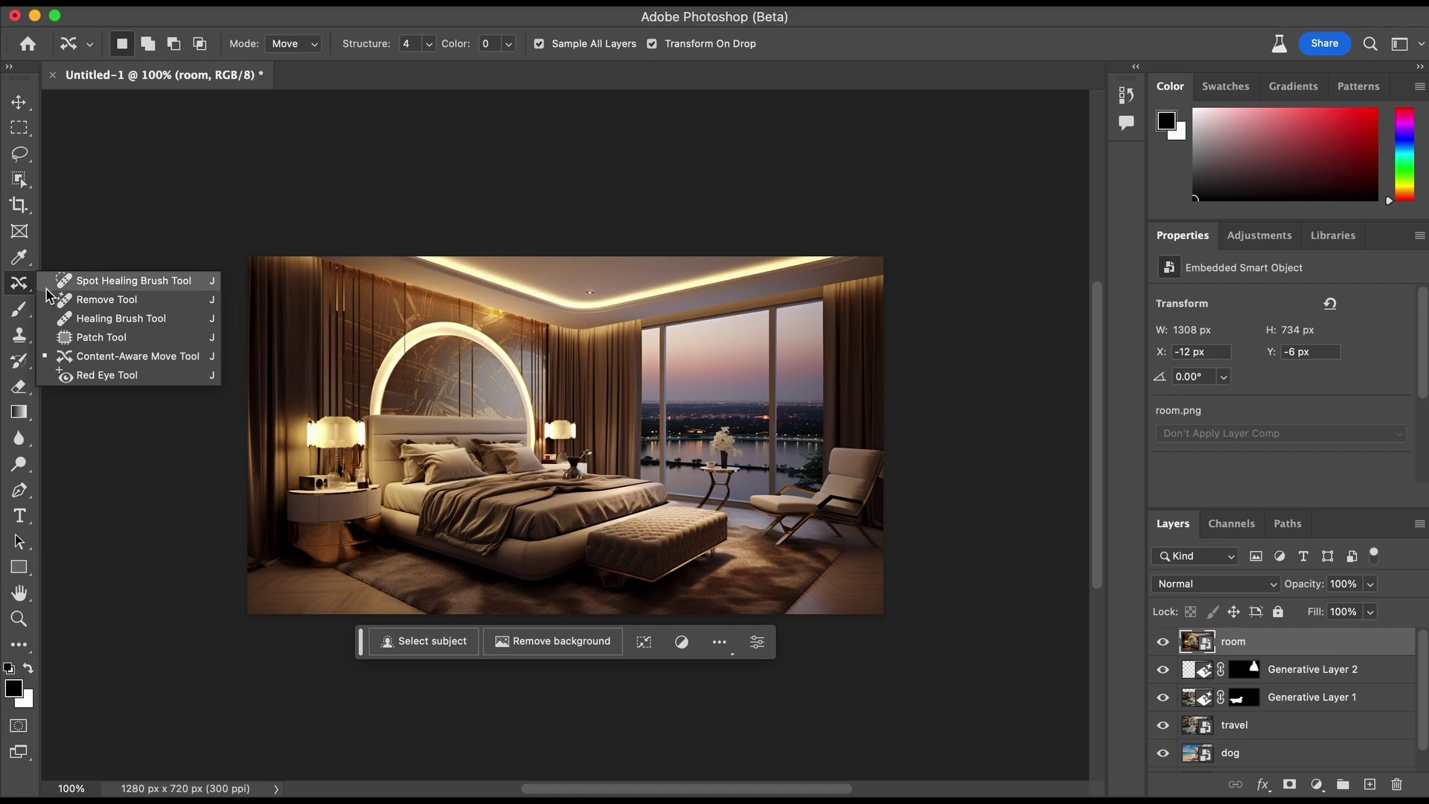
- Rasterize the room layer so the Remove Tool can paint on it
click(88, 301)
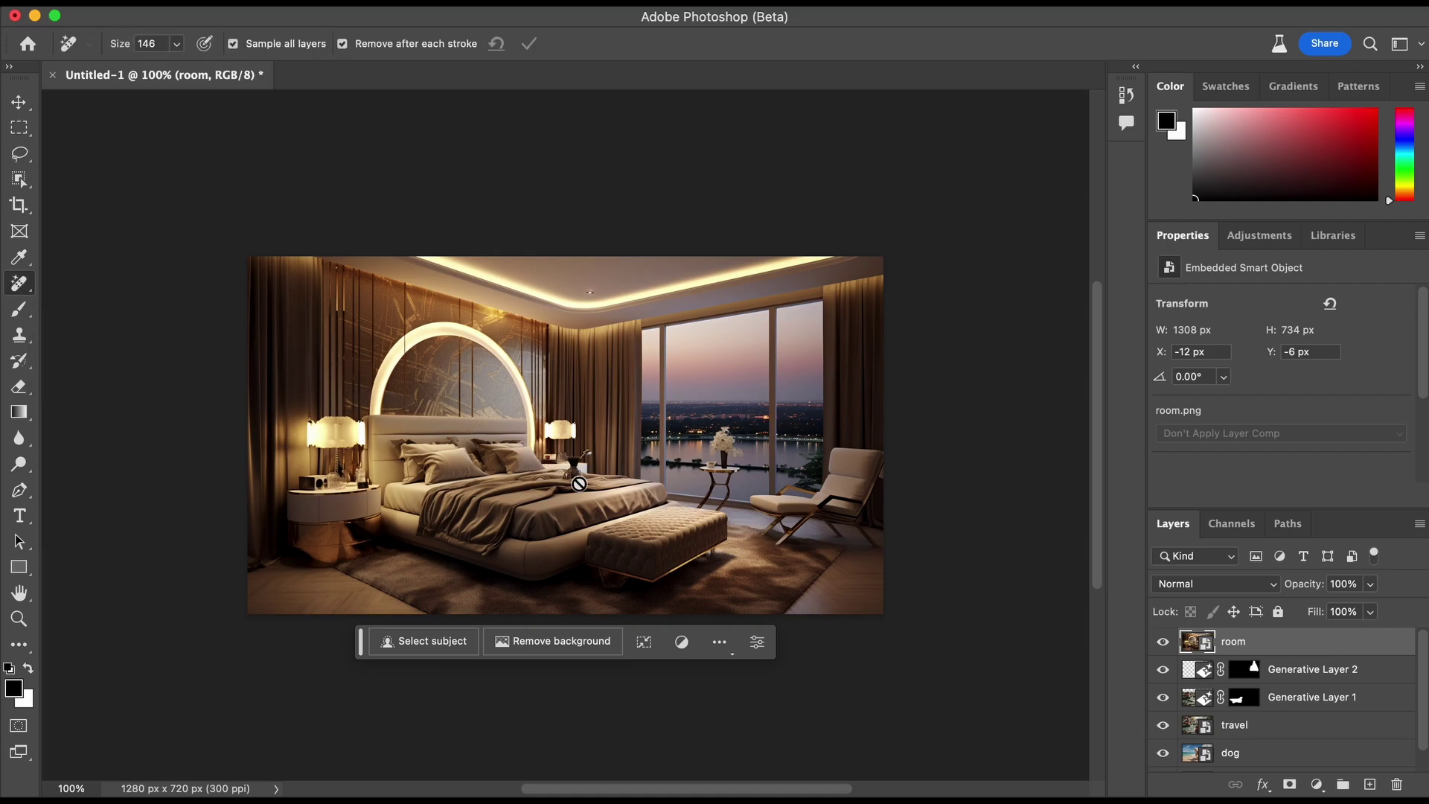
click(622, 465)
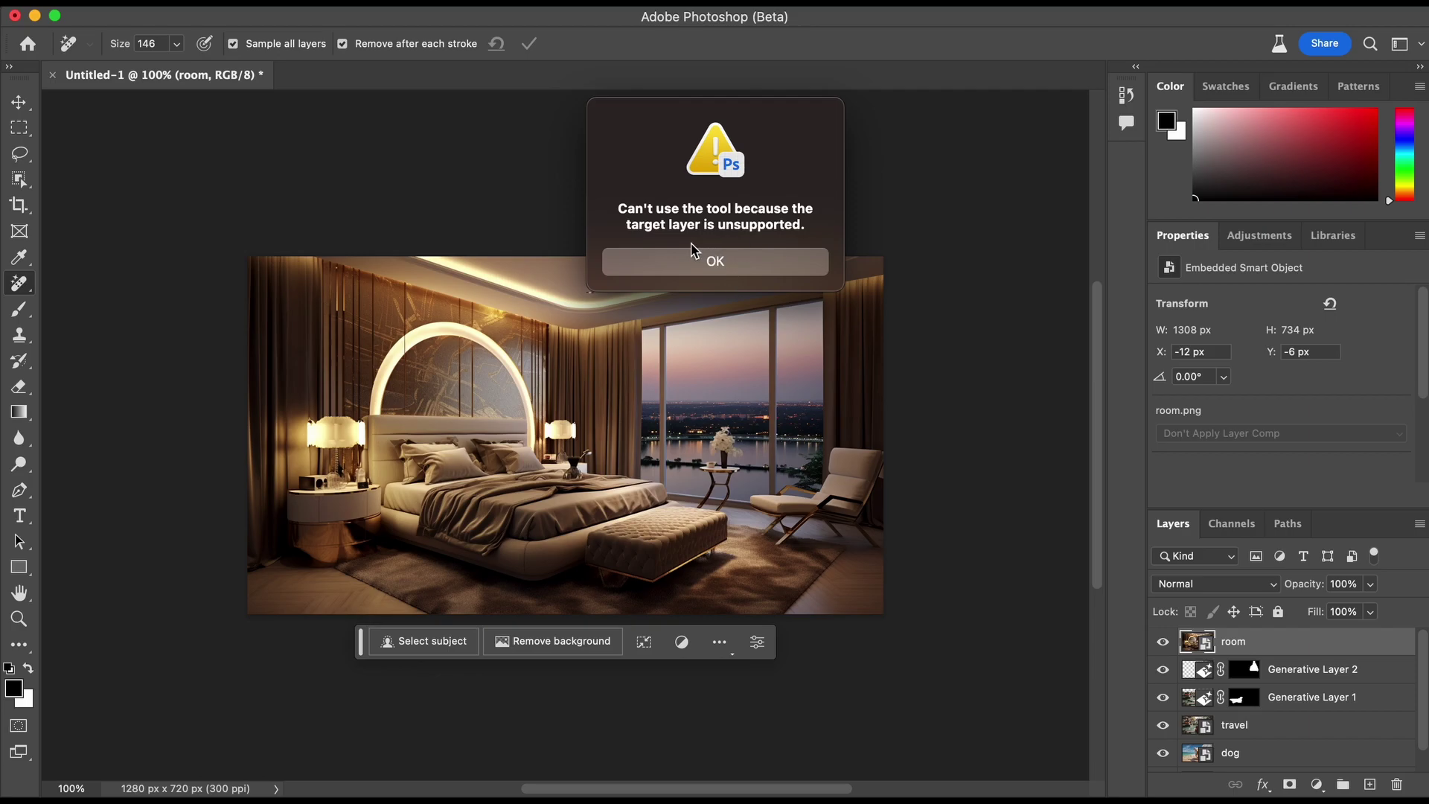
click(711, 265)
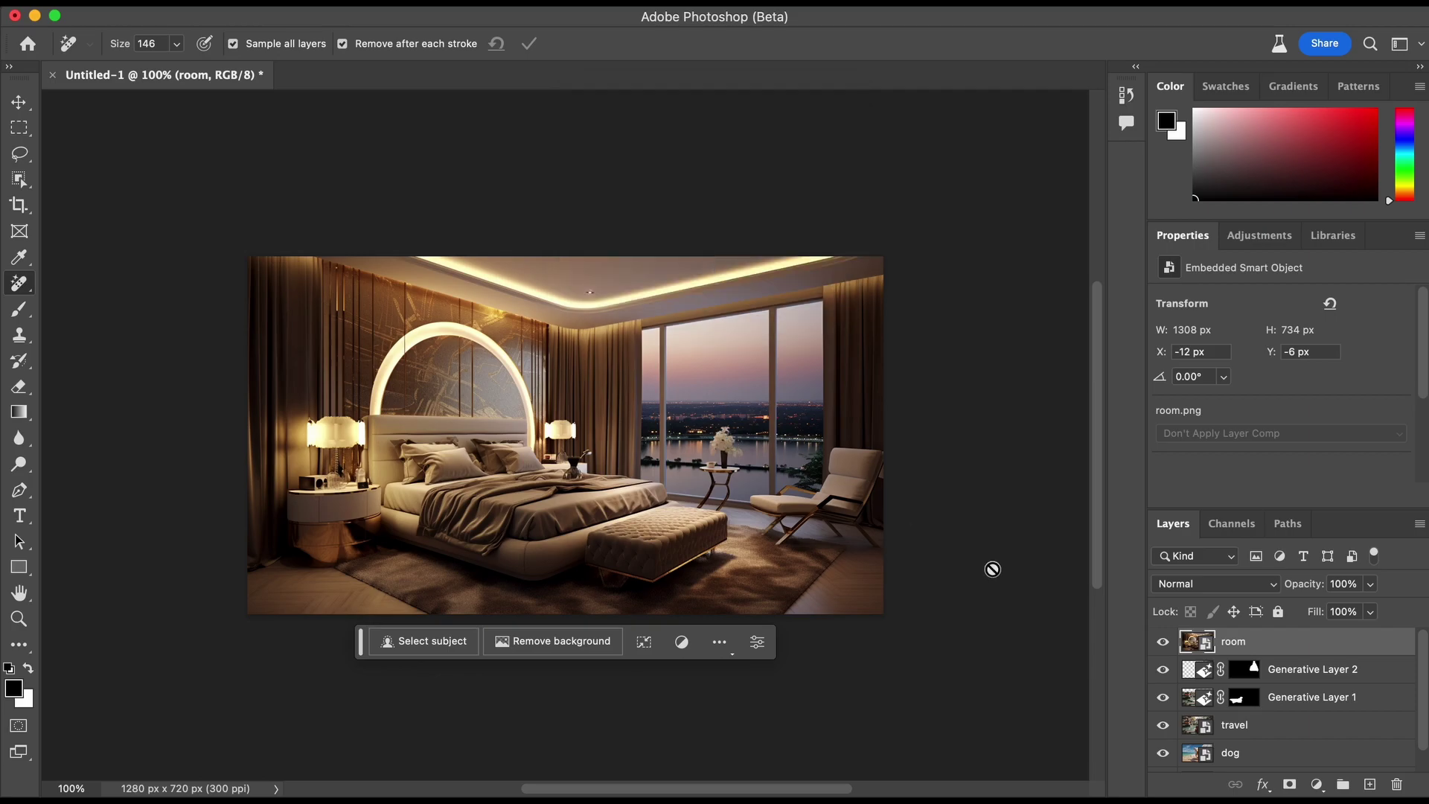
right_click(1253, 641)
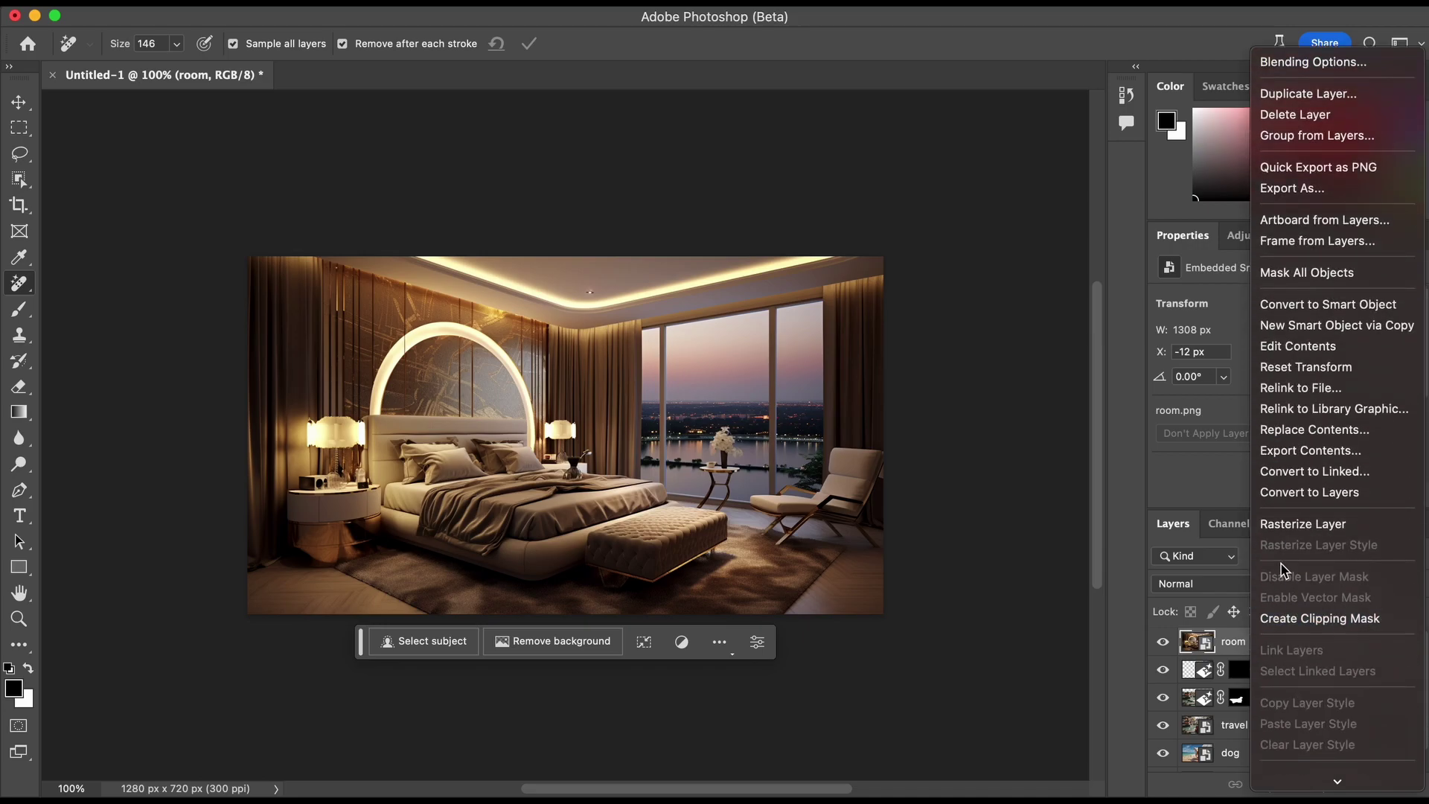
click(1291, 531)
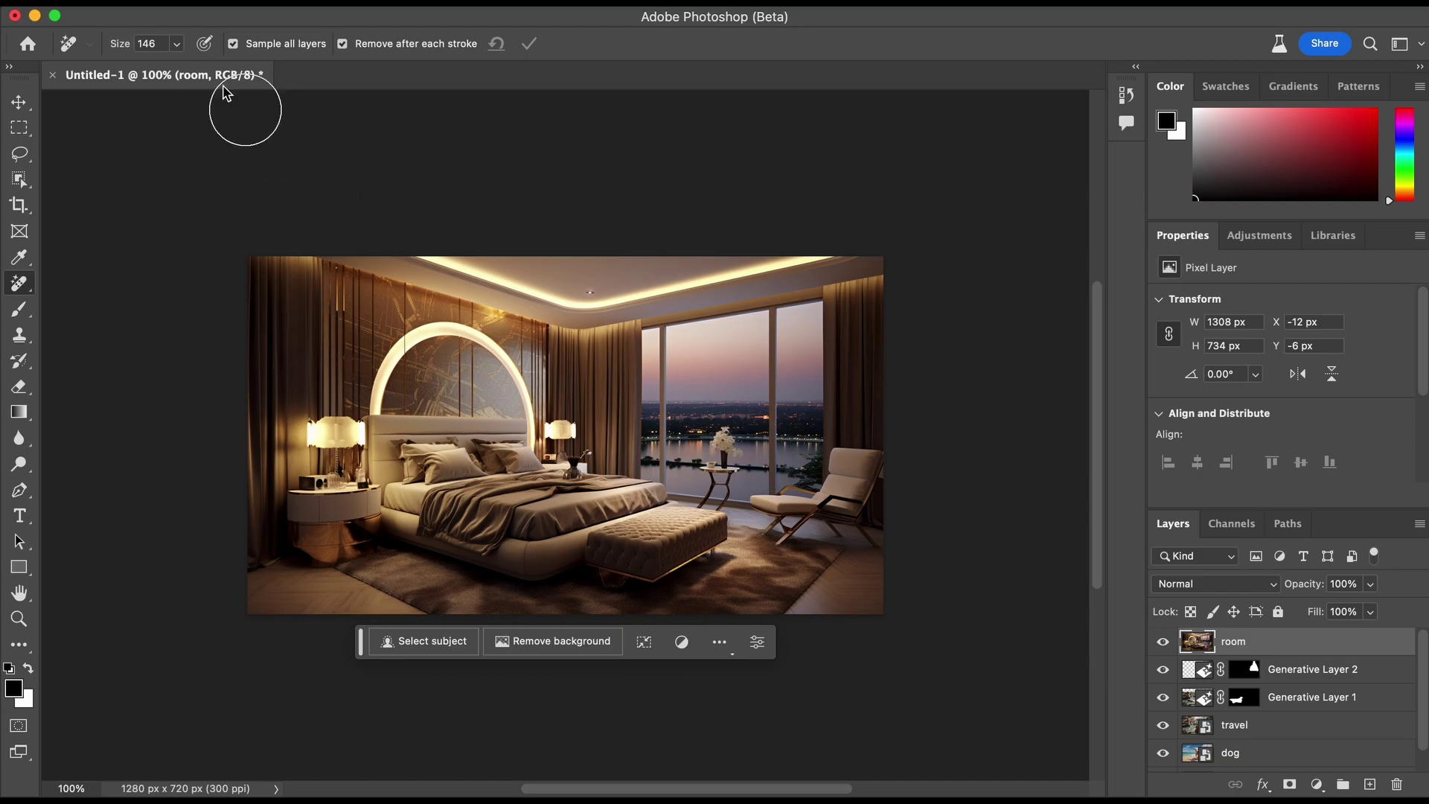
- With brush size 86, erase the flower vase and the armchair by the window
click(176, 43)
drag(179, 66, 144, 70)
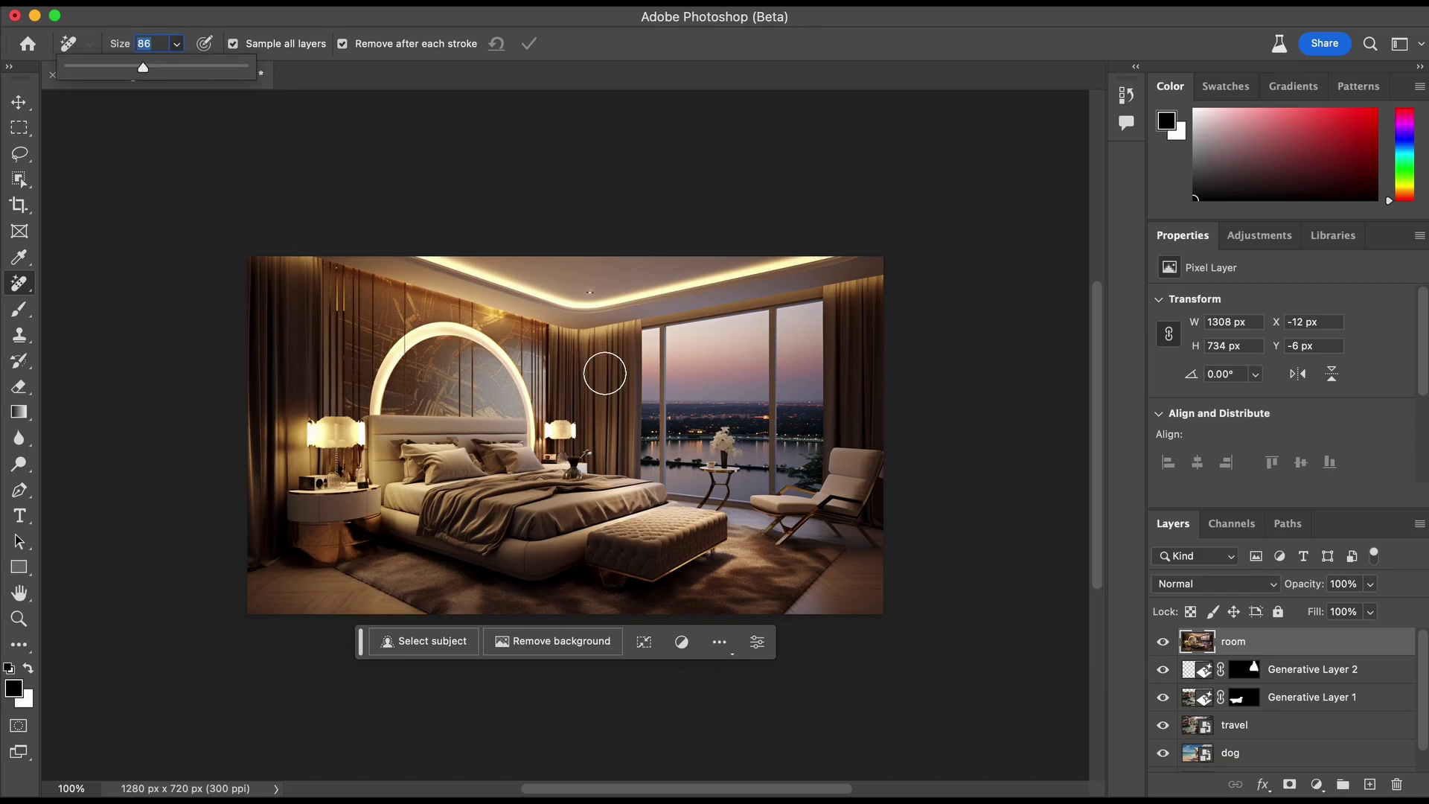
mouse_move(716, 439)
mouse_down()
mouse_move(707, 495)
mouse_move(722, 503)
mouse_move(718, 484)
mouse_up()
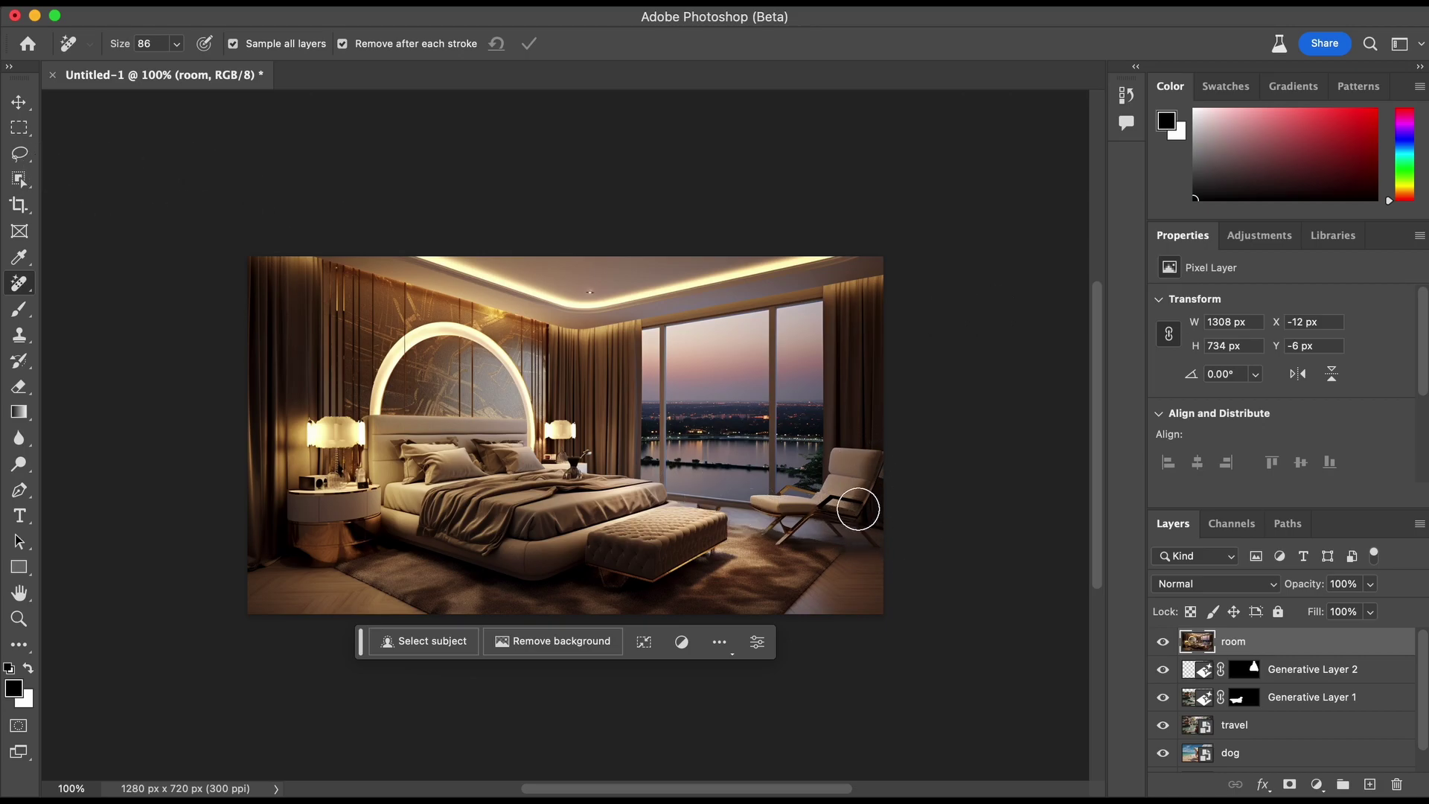
mouse_move(765, 502)
mouse_down()
mouse_move(802, 493)
mouse_move(809, 515)
mouse_move(770, 545)
mouse_move(819, 510)
mouse_move(863, 535)
mouse_move(869, 515)
mouse_move(825, 463)
mouse_move(848, 455)
mouse_move(853, 488)
mouse_move(871, 462)
mouse_up()
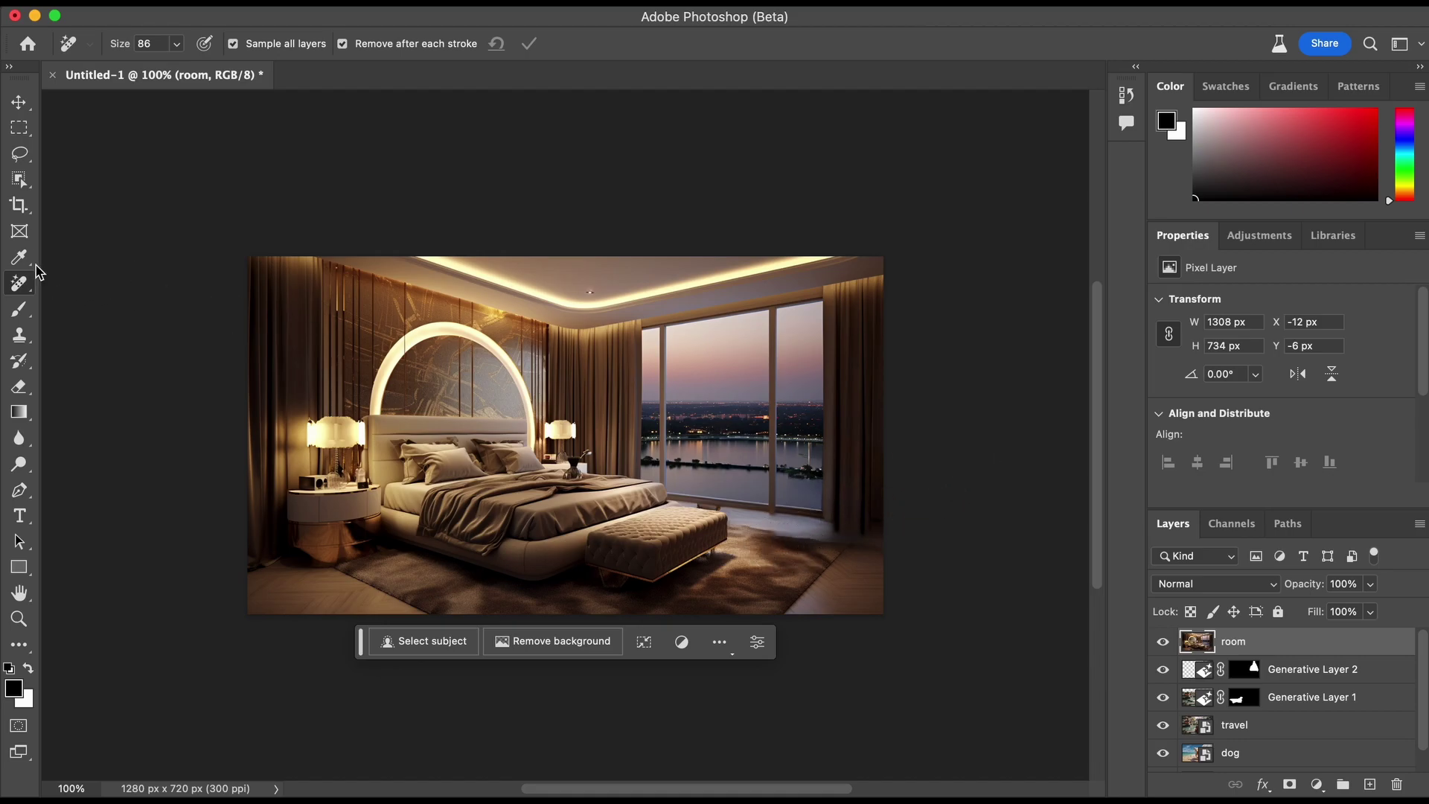
- Lasso around the bed and Generative Fill it with 'luxury sports car'
right_click(18, 289)
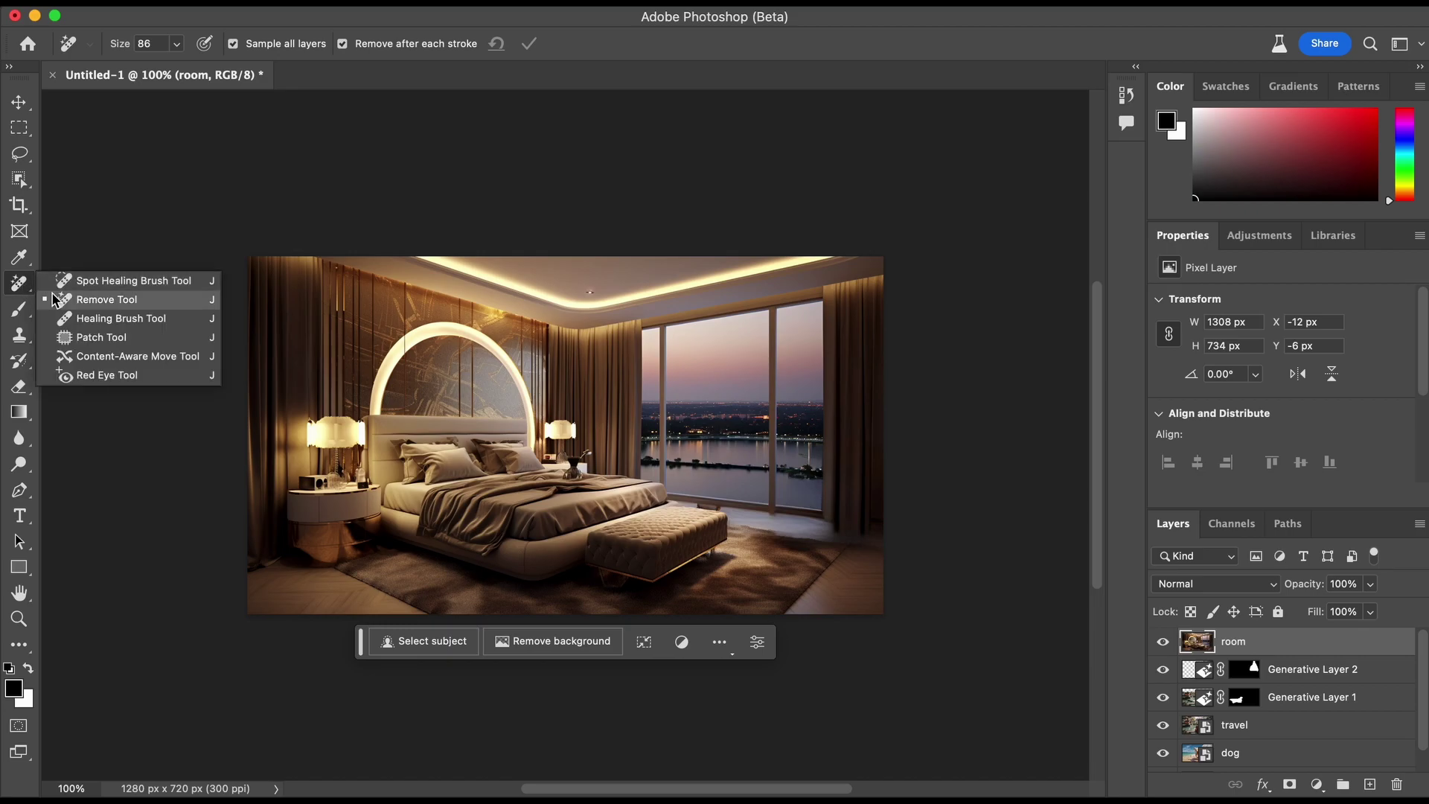
click(130, 352)
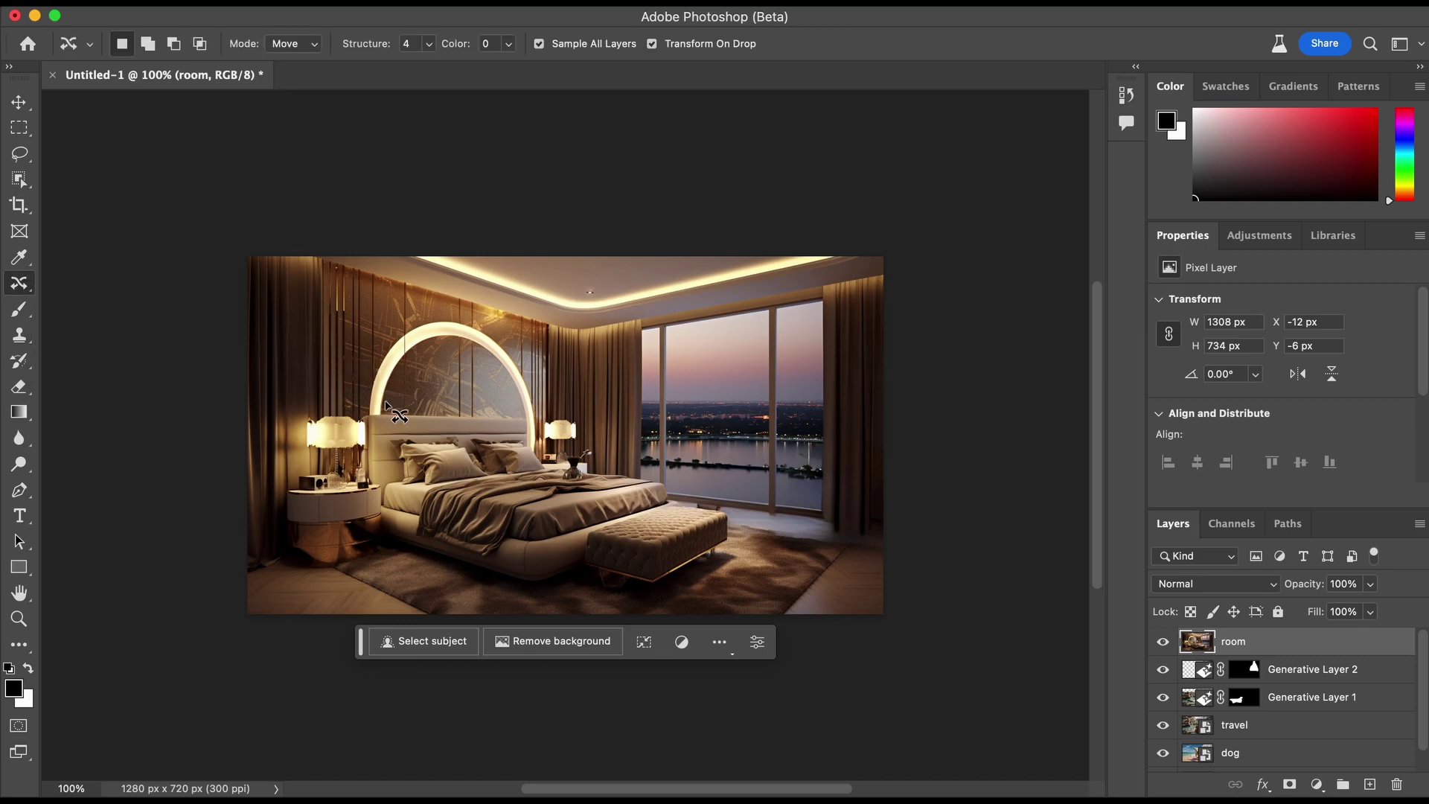
mouse_move(389, 403)
mouse_down()
mouse_move(358, 423)
mouse_move(363, 457)
mouse_move(378, 524)
mouse_move(421, 563)
mouse_move(532, 597)
mouse_move(651, 597)
mouse_move(748, 569)
mouse_move(726, 494)
mouse_move(599, 424)
mouse_move(454, 389)
mouse_up()
drag(372, 406, 365, 408)
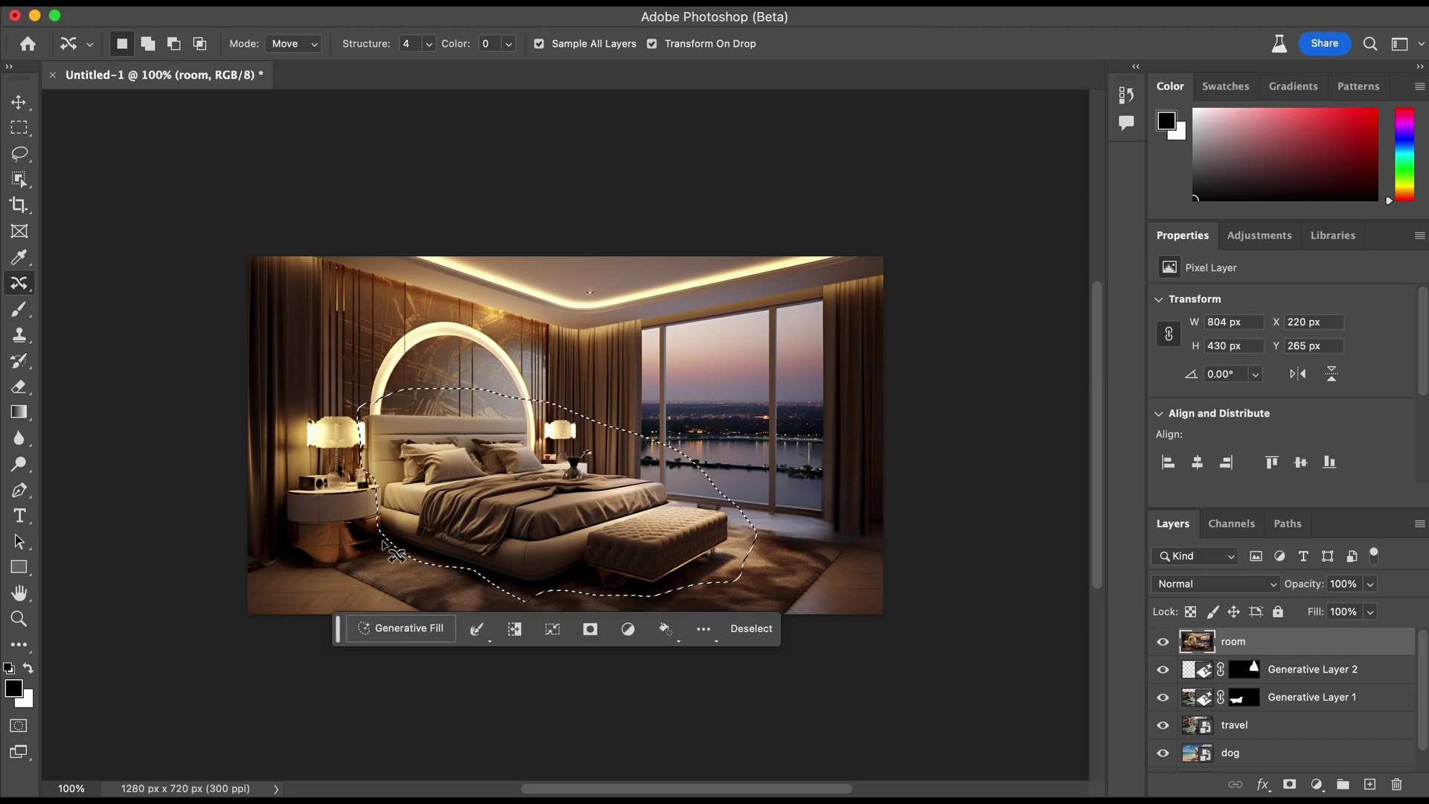
click(409, 630)
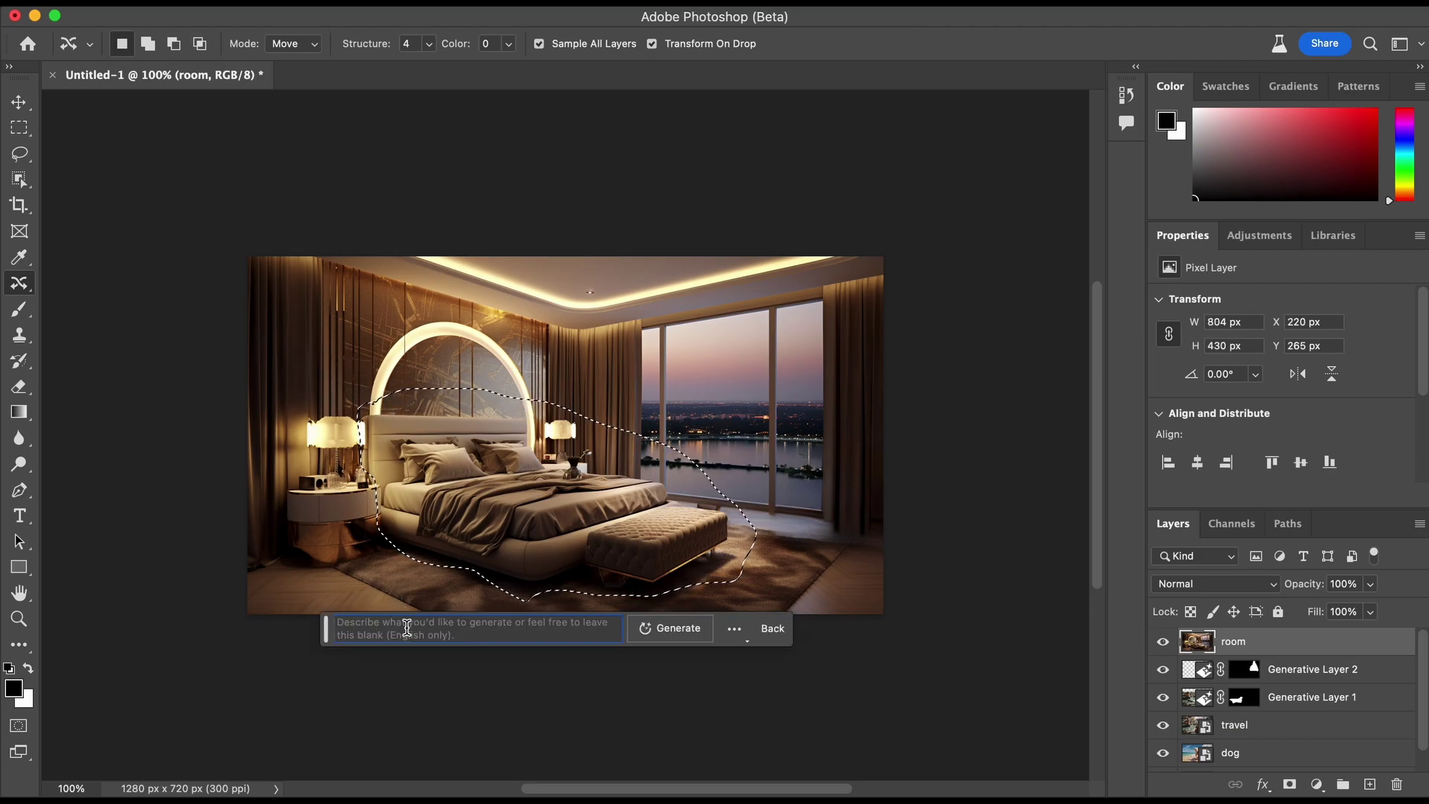
text(luxur)
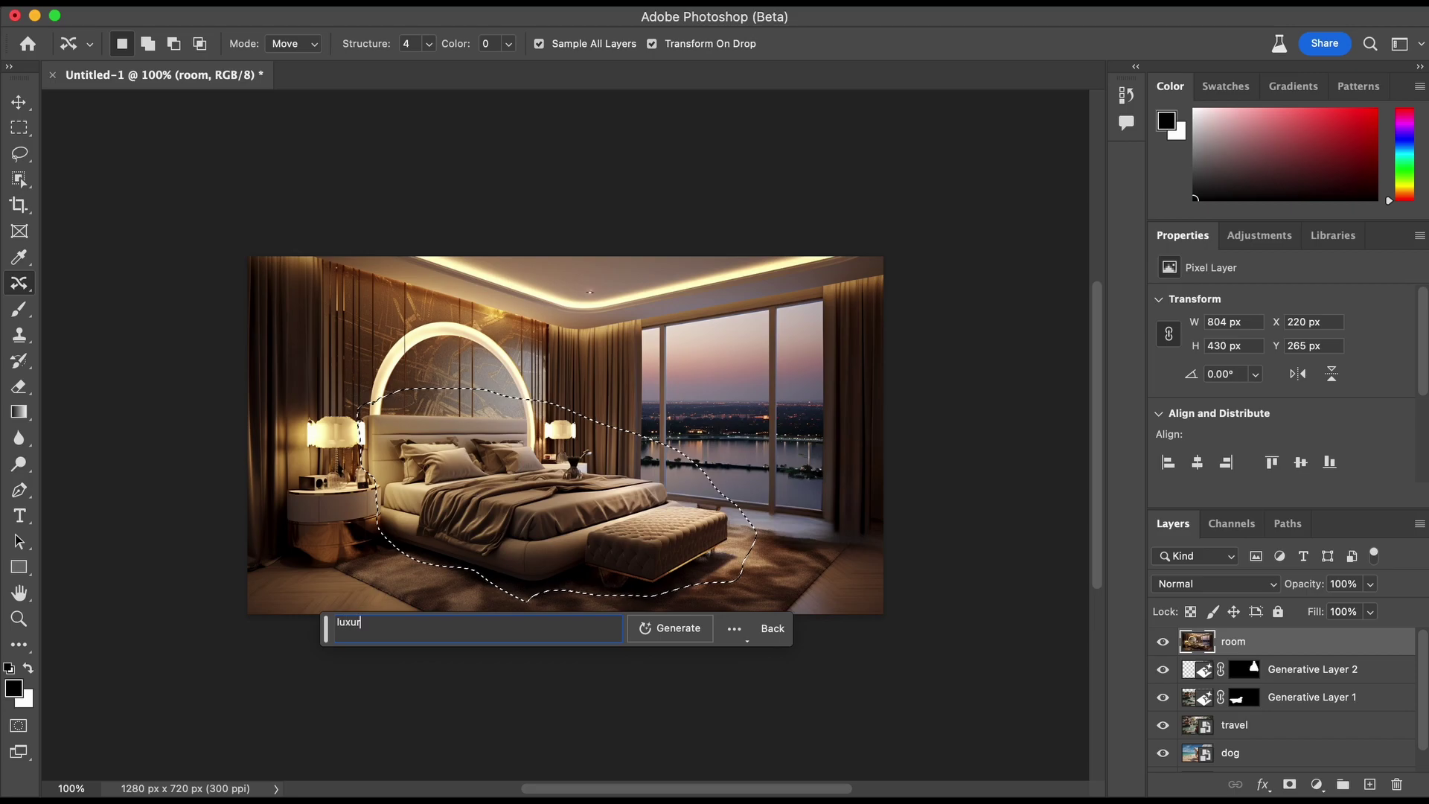
text(y sports car)
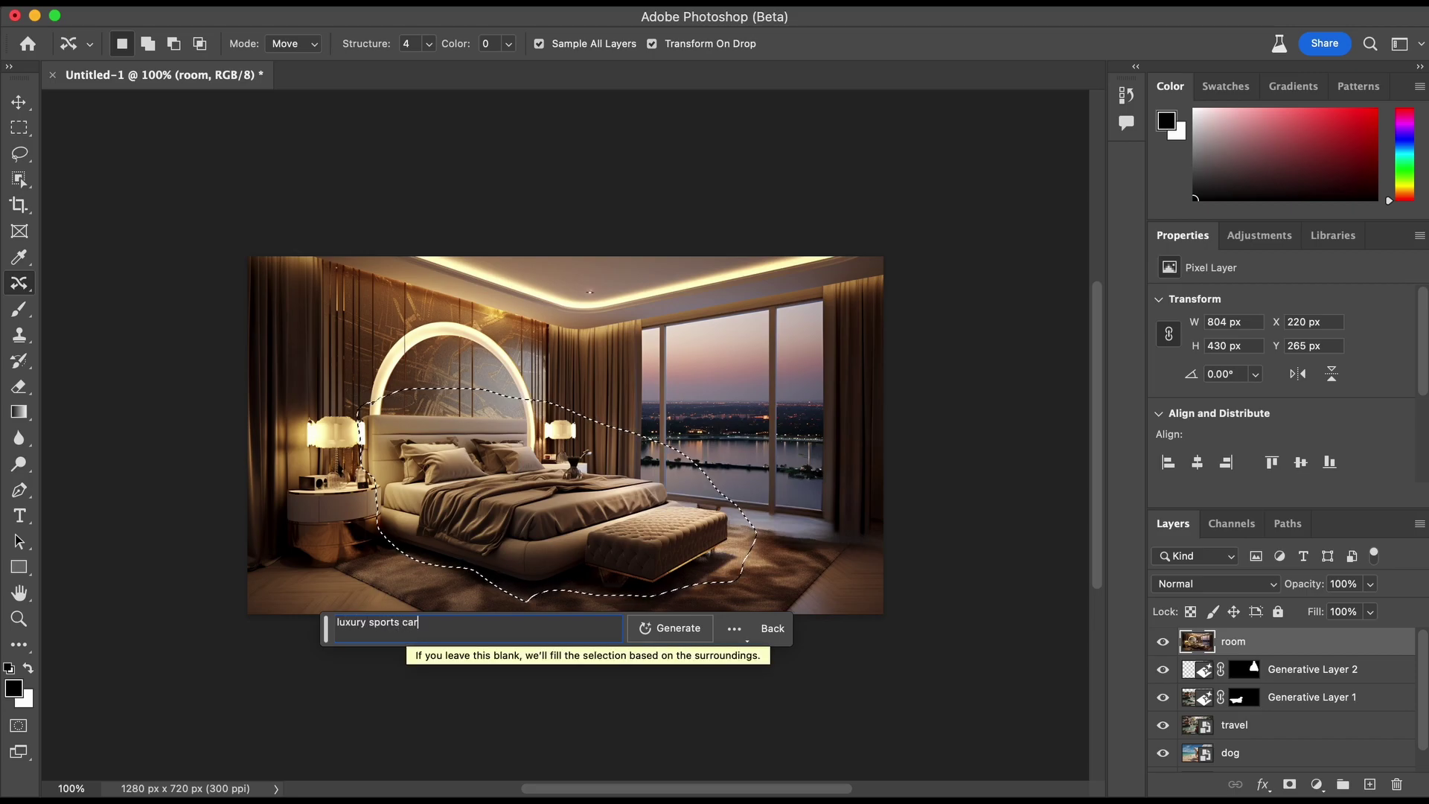
click(640, 631)
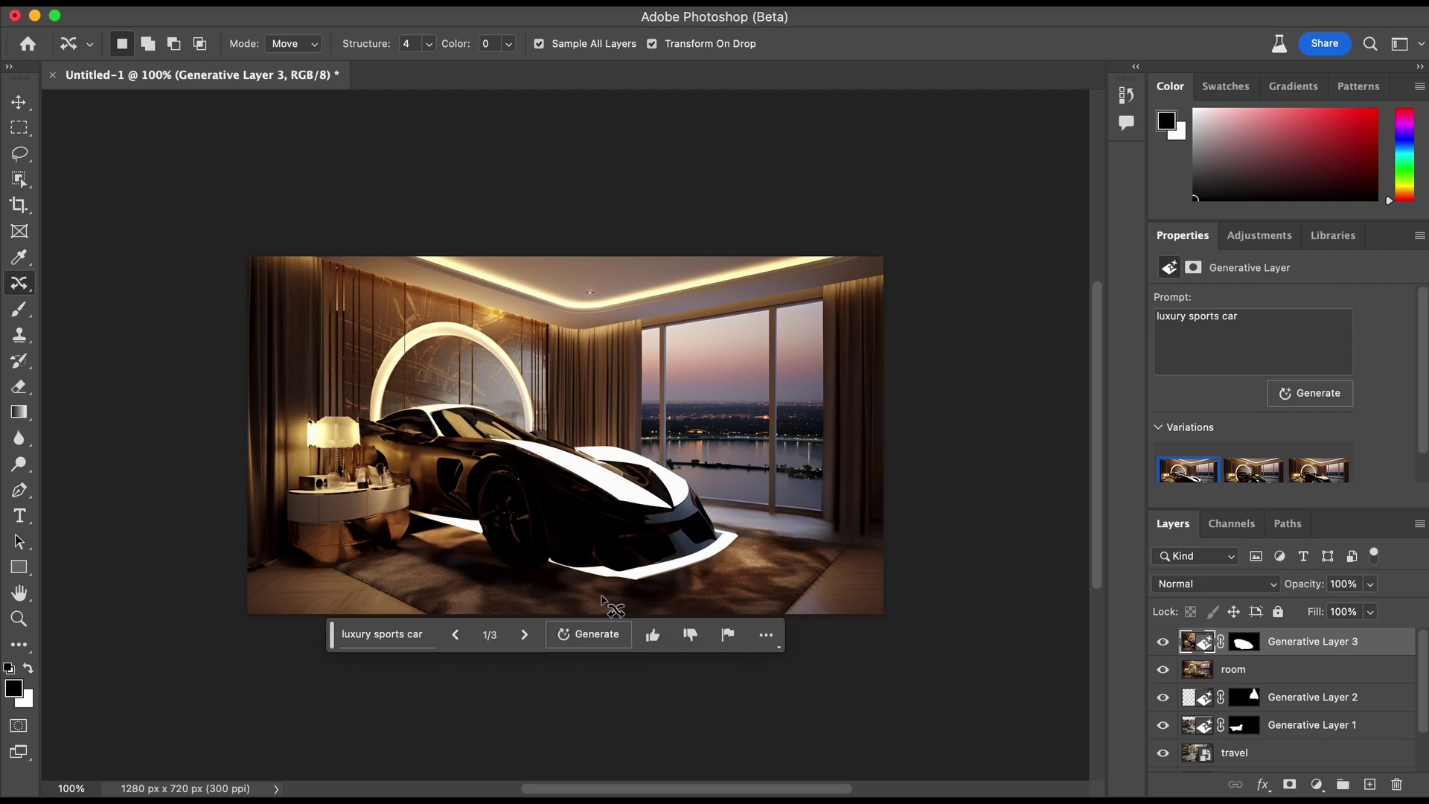
- Browse the car variations, generate more, and keep the black car variation 1 of 6
click(524, 633)
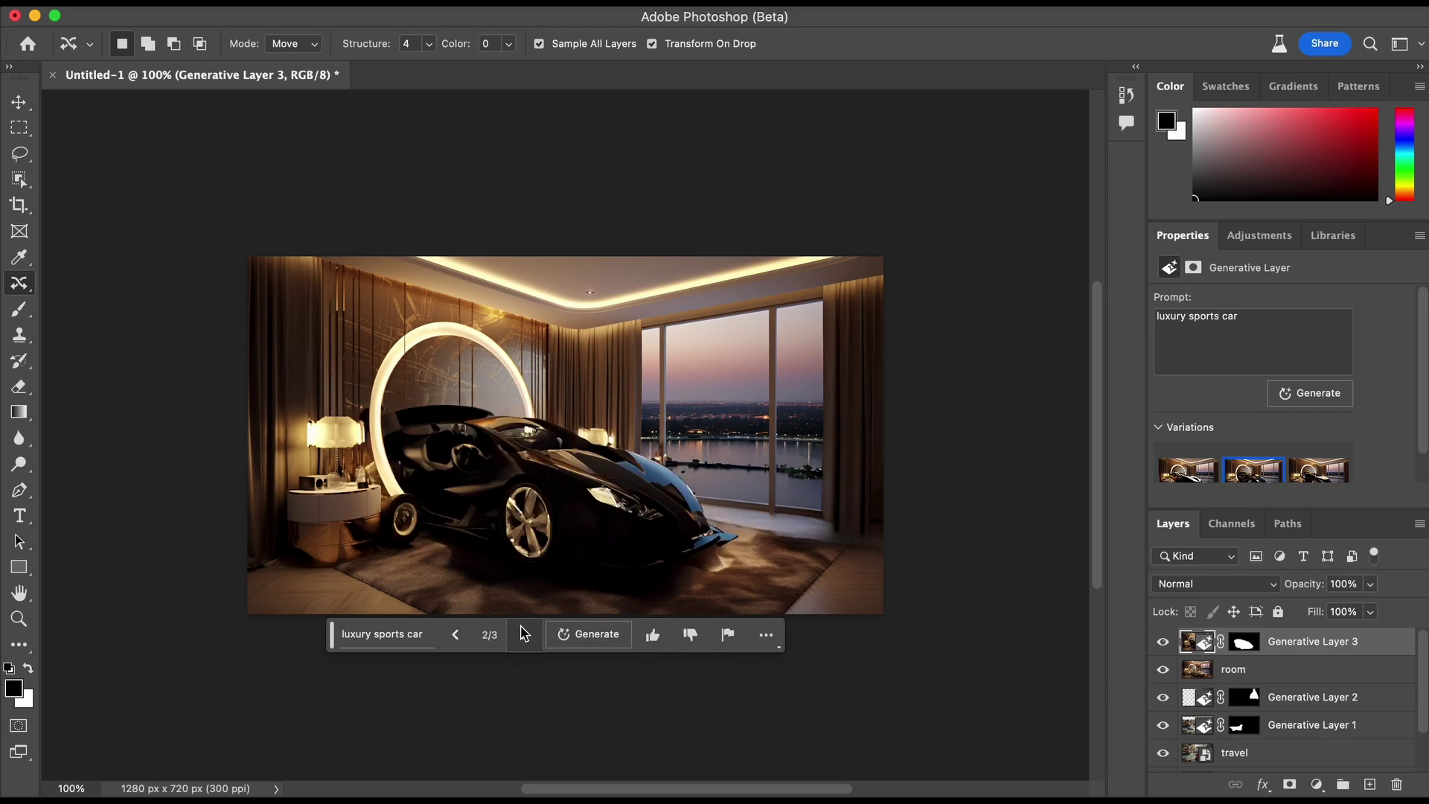
click(523, 633)
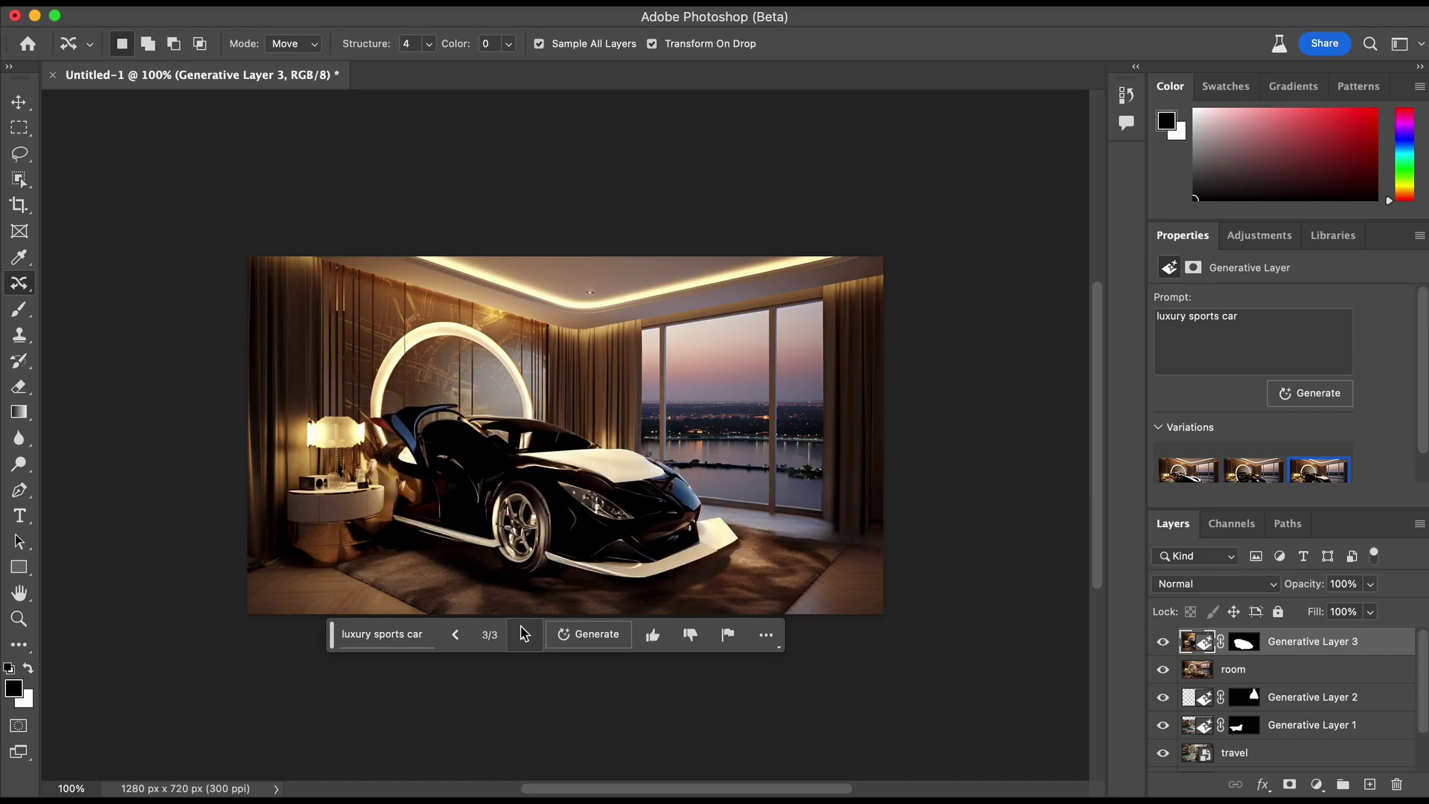
click(563, 633)
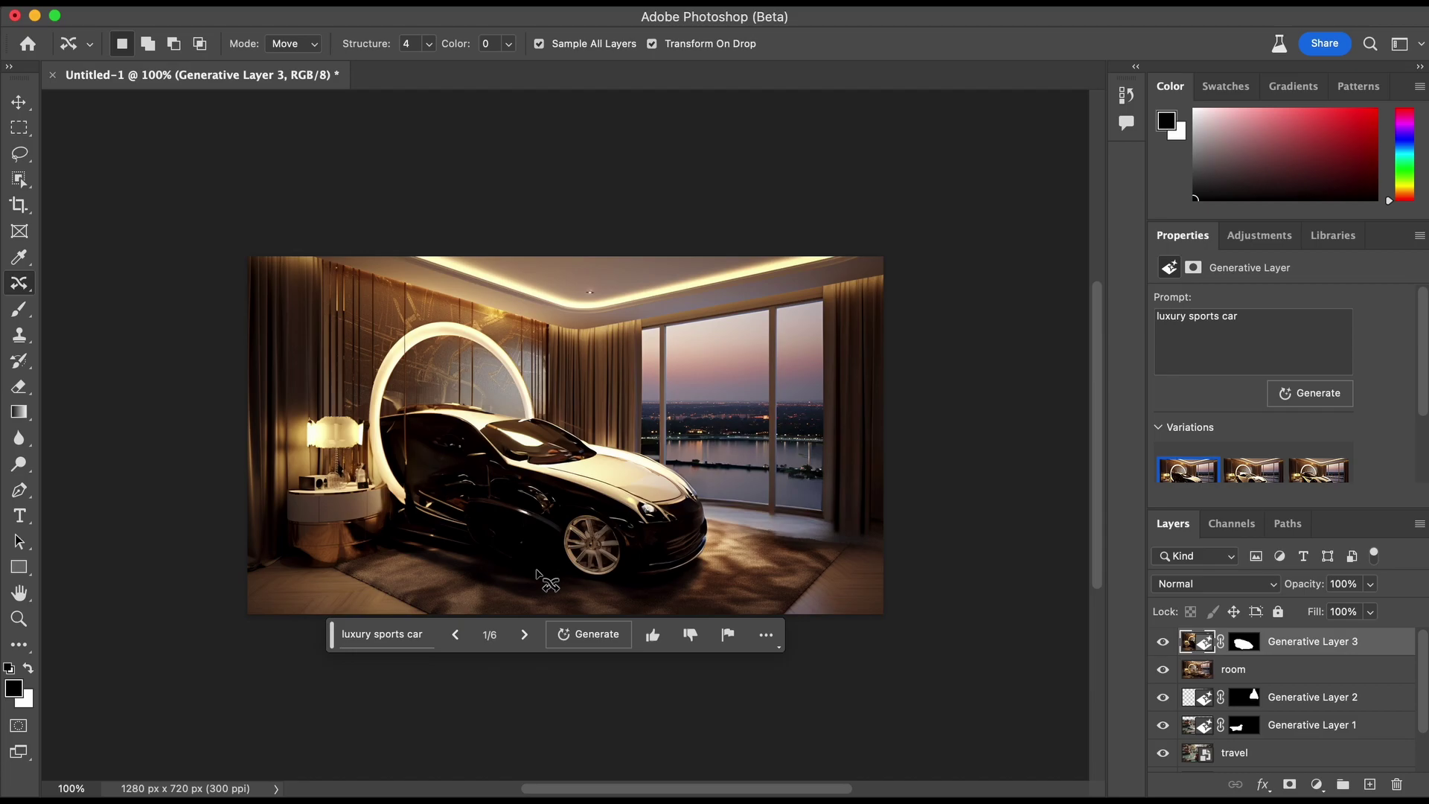
click(526, 637)
click(525, 635)
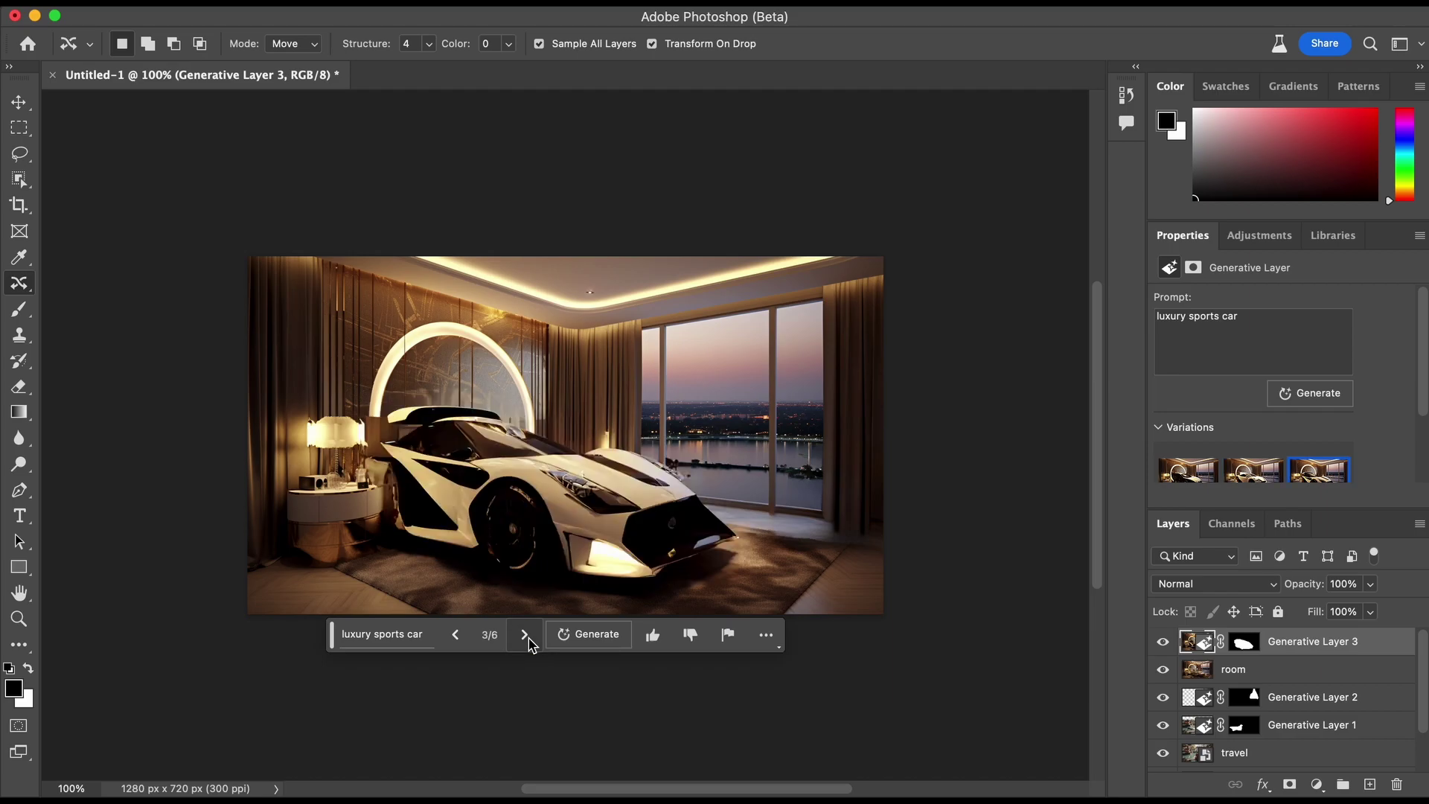
click(457, 635)
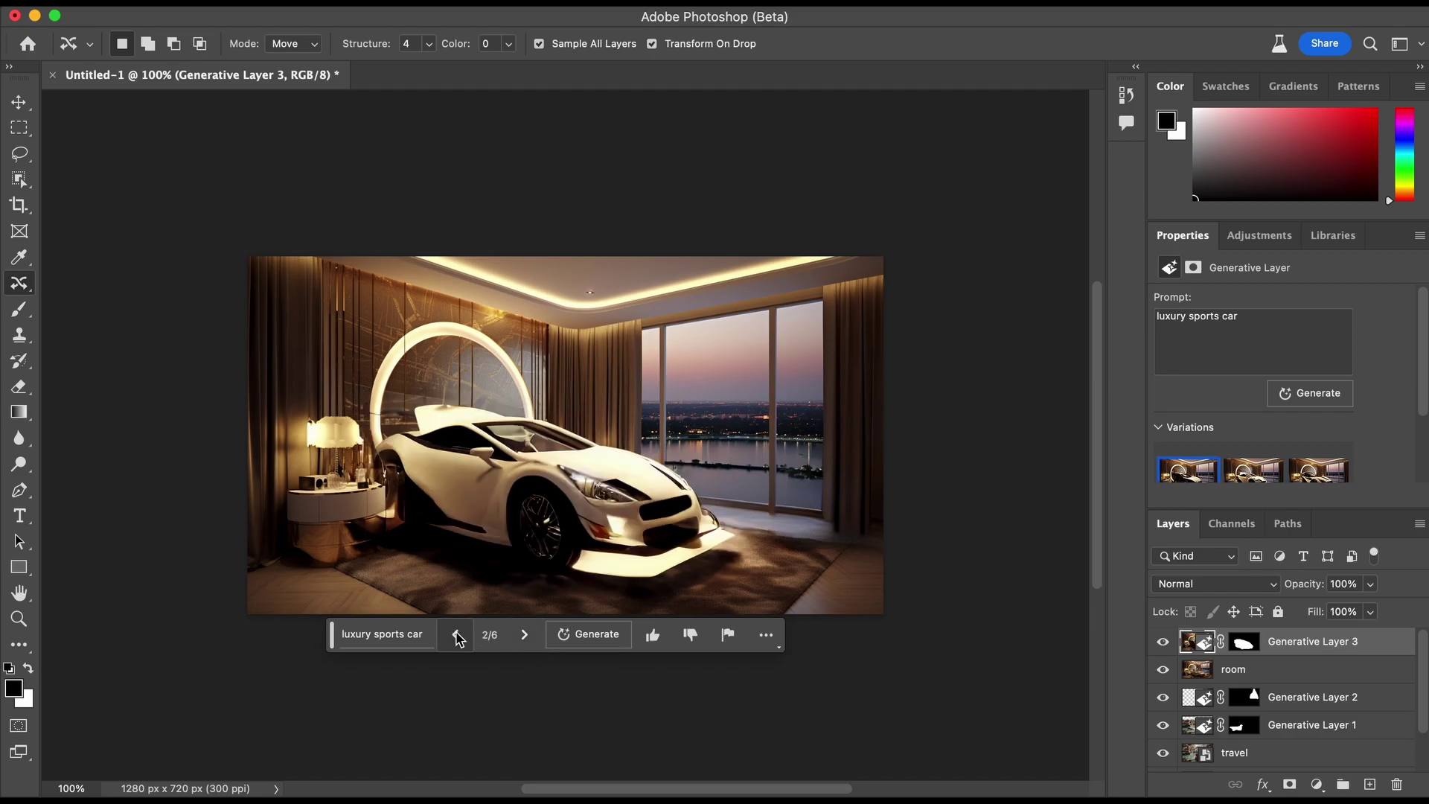
click(456, 634)
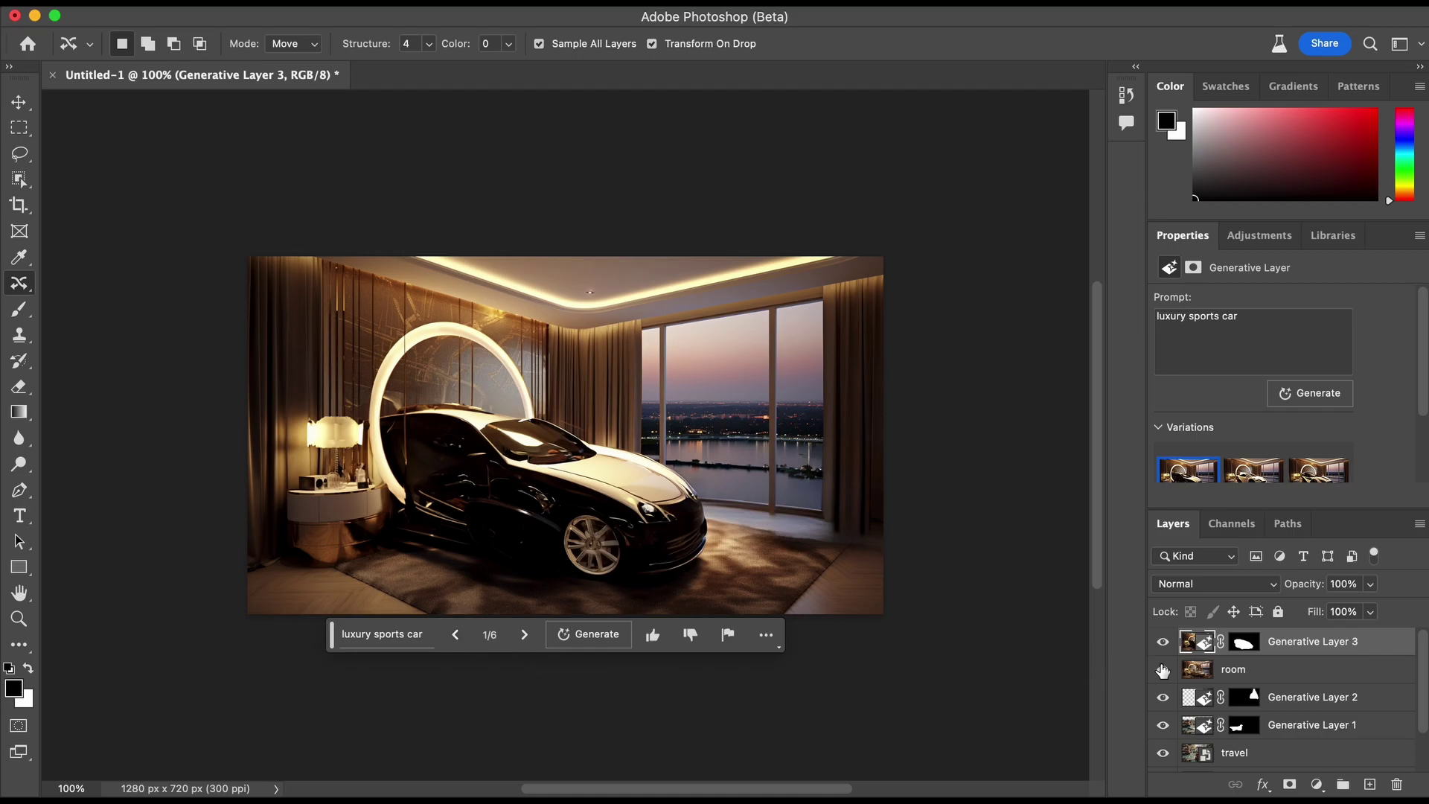
- Raise the dog layer with Cmd+], drop it back below Generative Layer 3, and toggle its visibility
scroll(1235, 714, down, 2)
click(1228, 733)
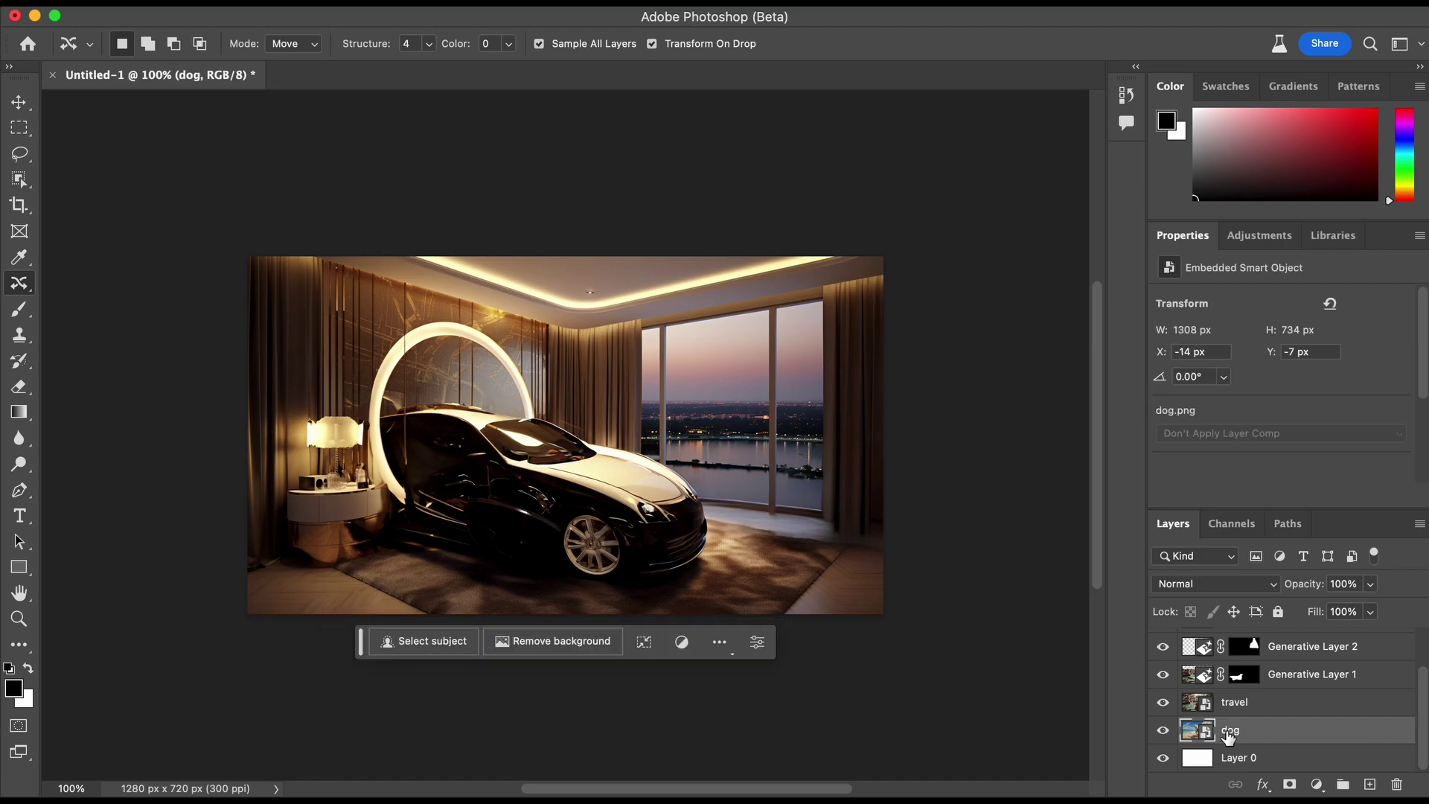
key(super+bracketright)
key(super+bracketright)
key(super+bracketright)
key(super+bracketright)
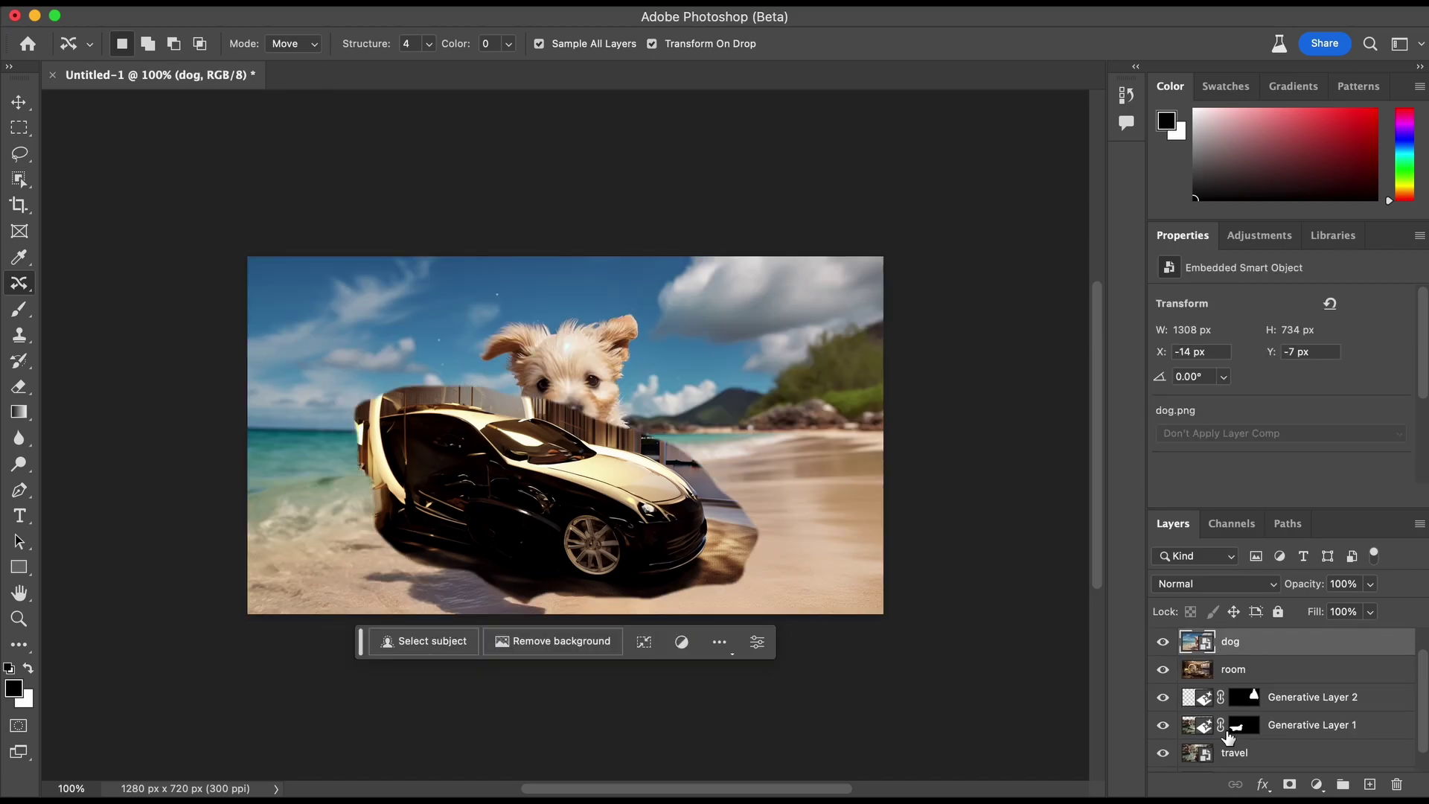
key(super+bracketright)
key(super+bracketleft)
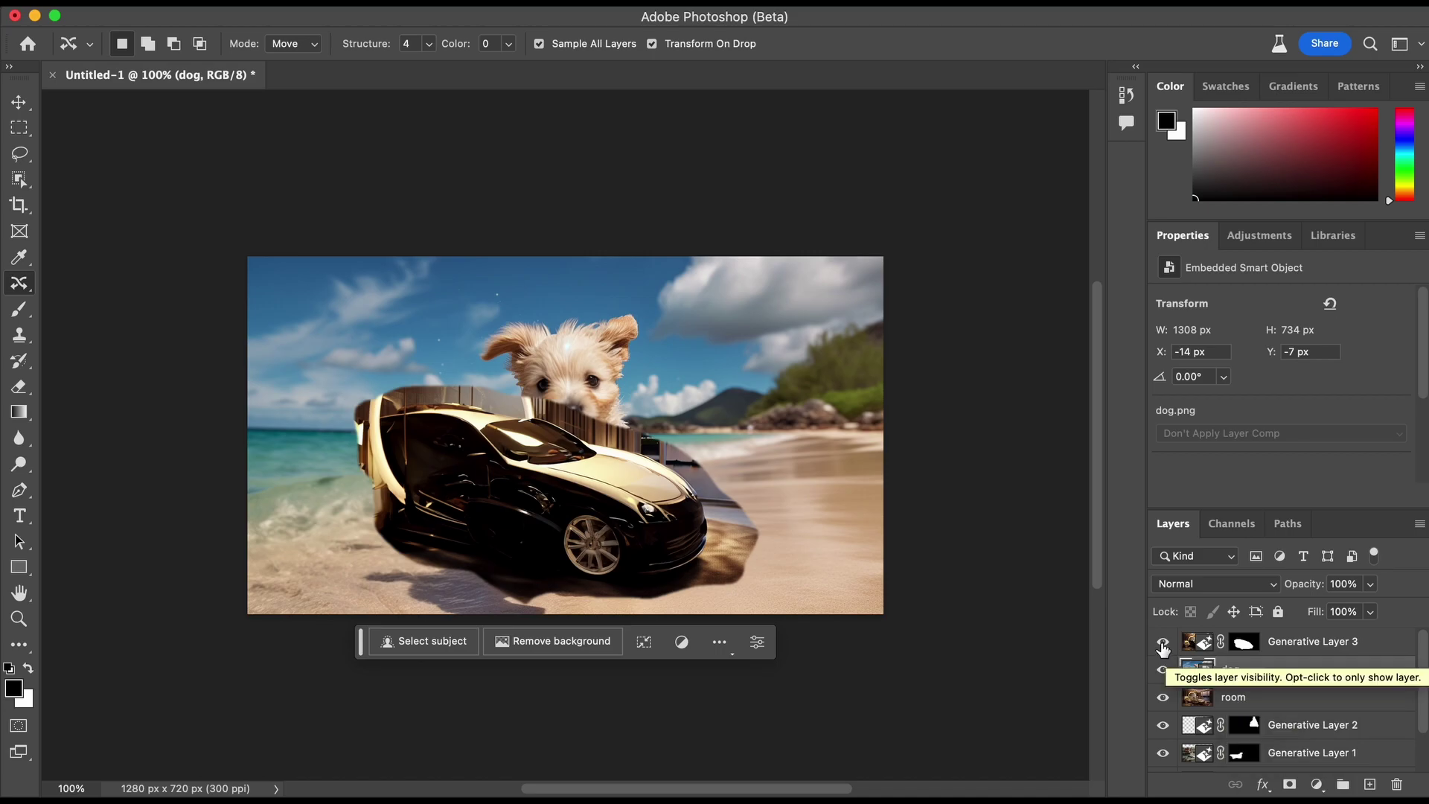
click(1162, 669)
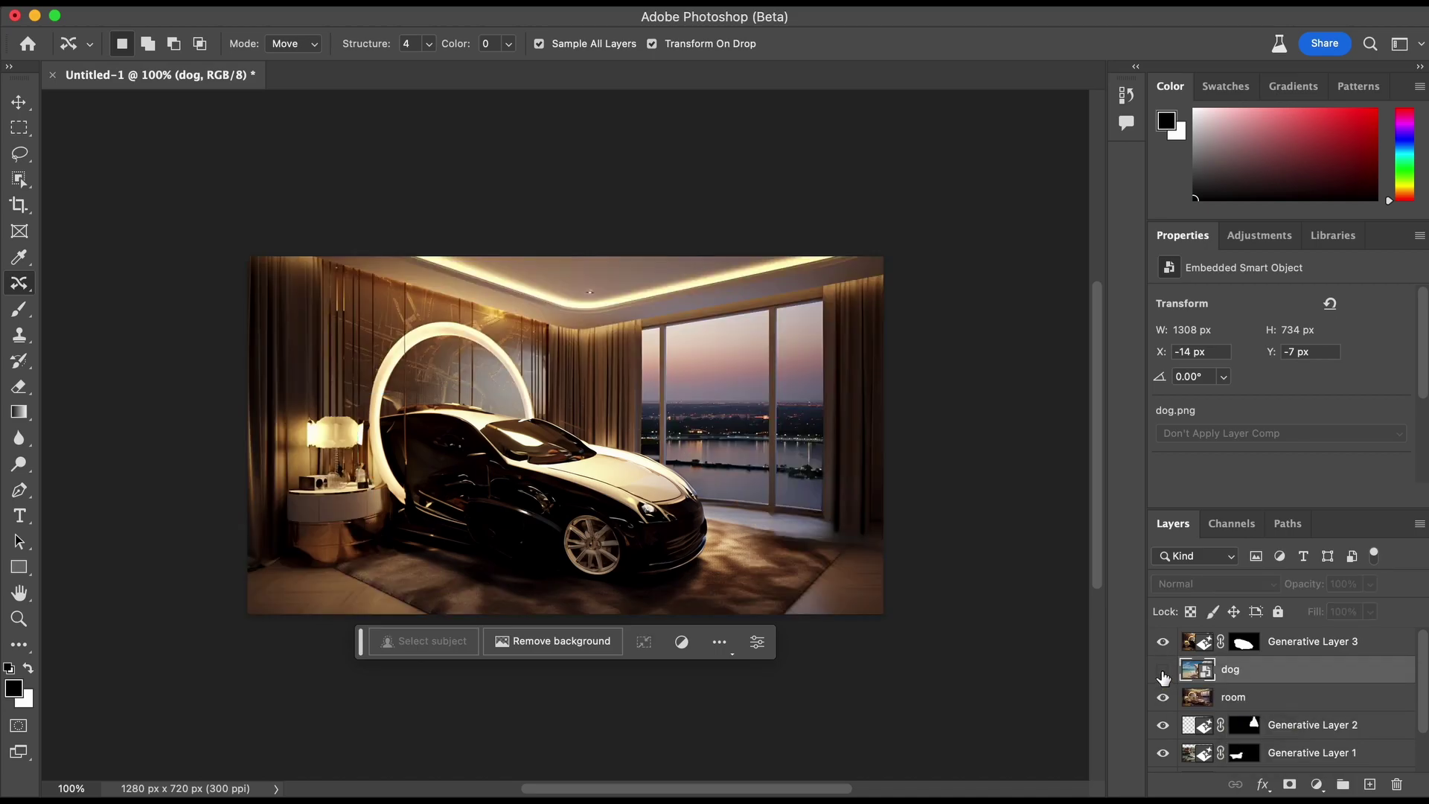
click(1162, 669)
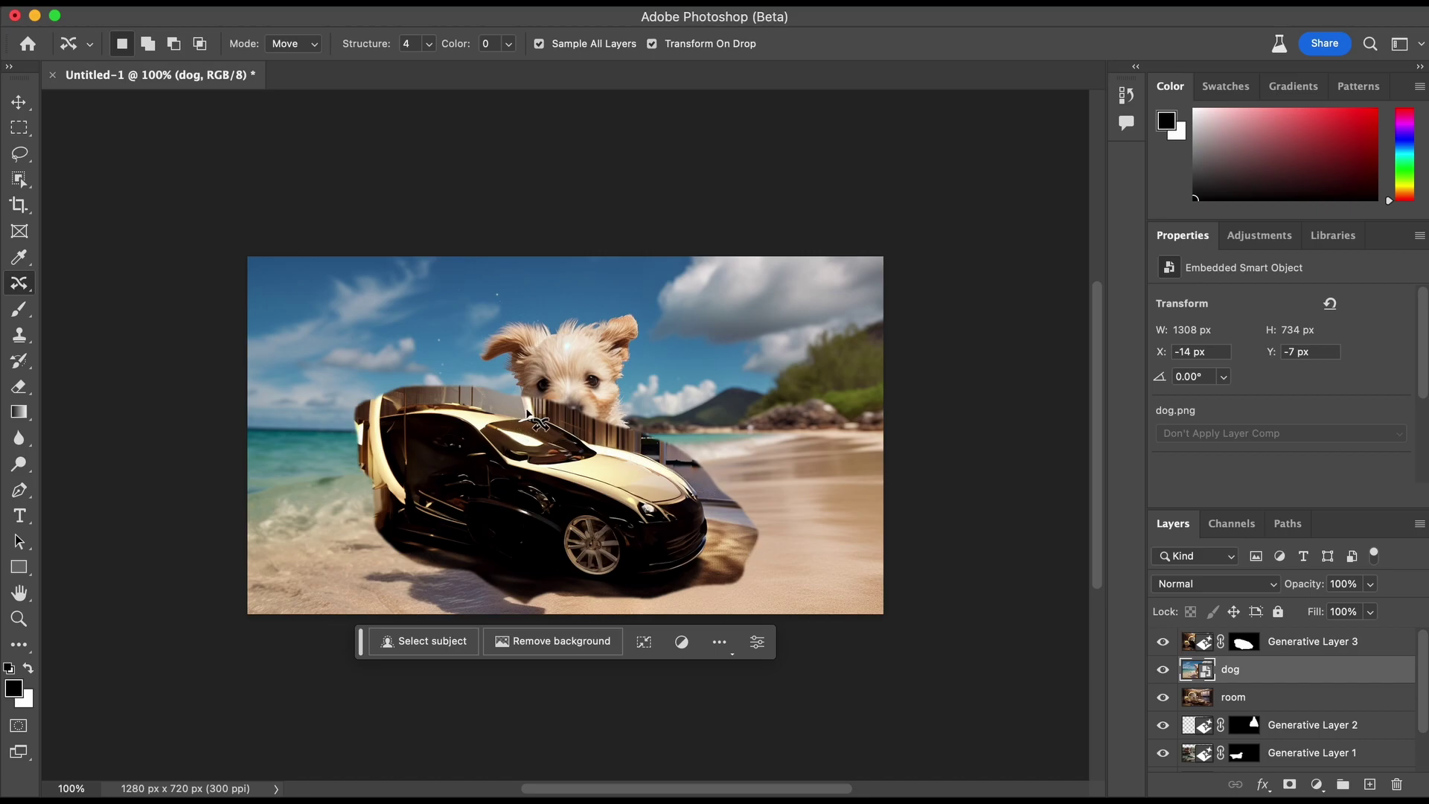
- Compare the generated car against the original bed, then show the dog layer above Generative Layer 3
click(1165, 672)
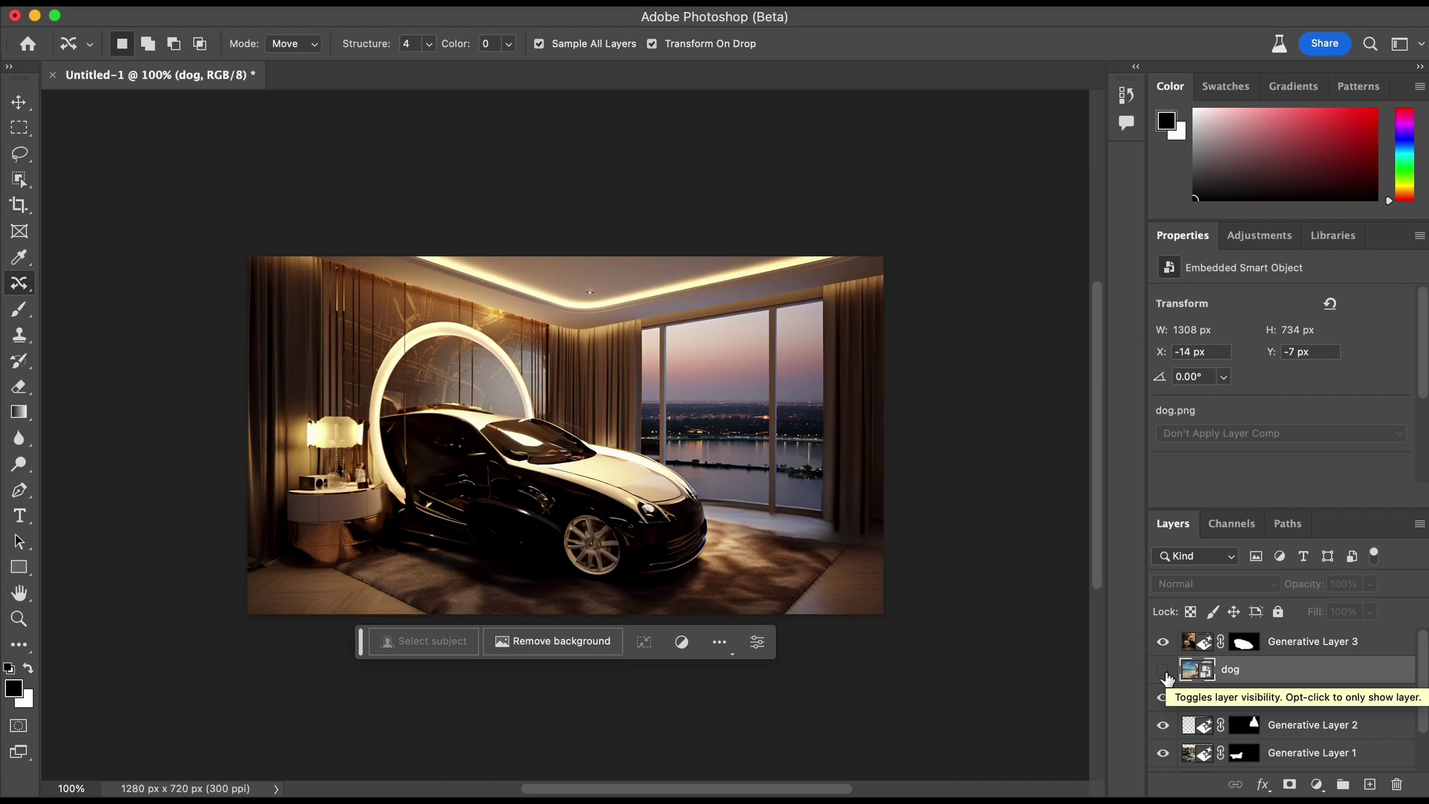
click(1162, 642)
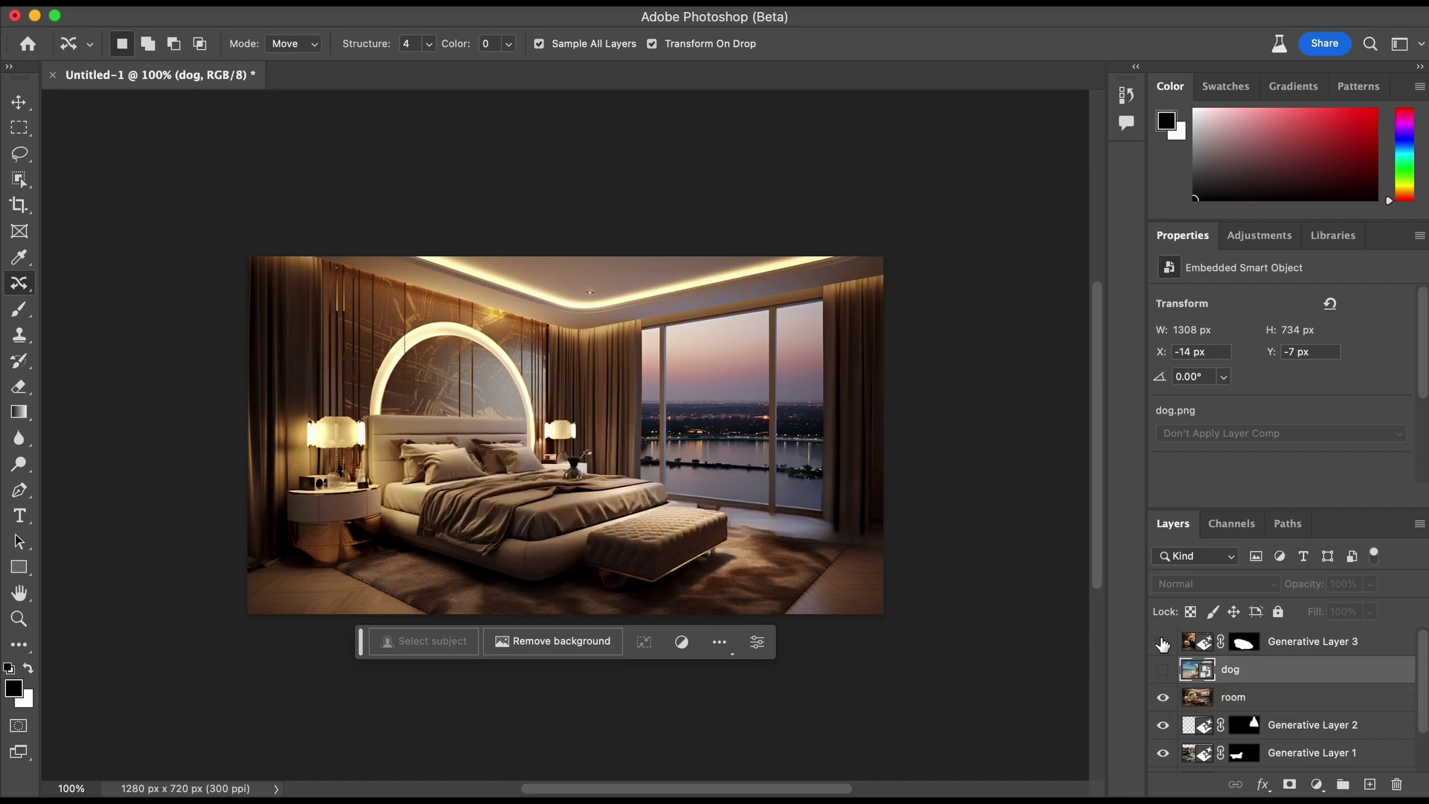
click(1163, 641)
click(1162, 642)
click(1162, 642)
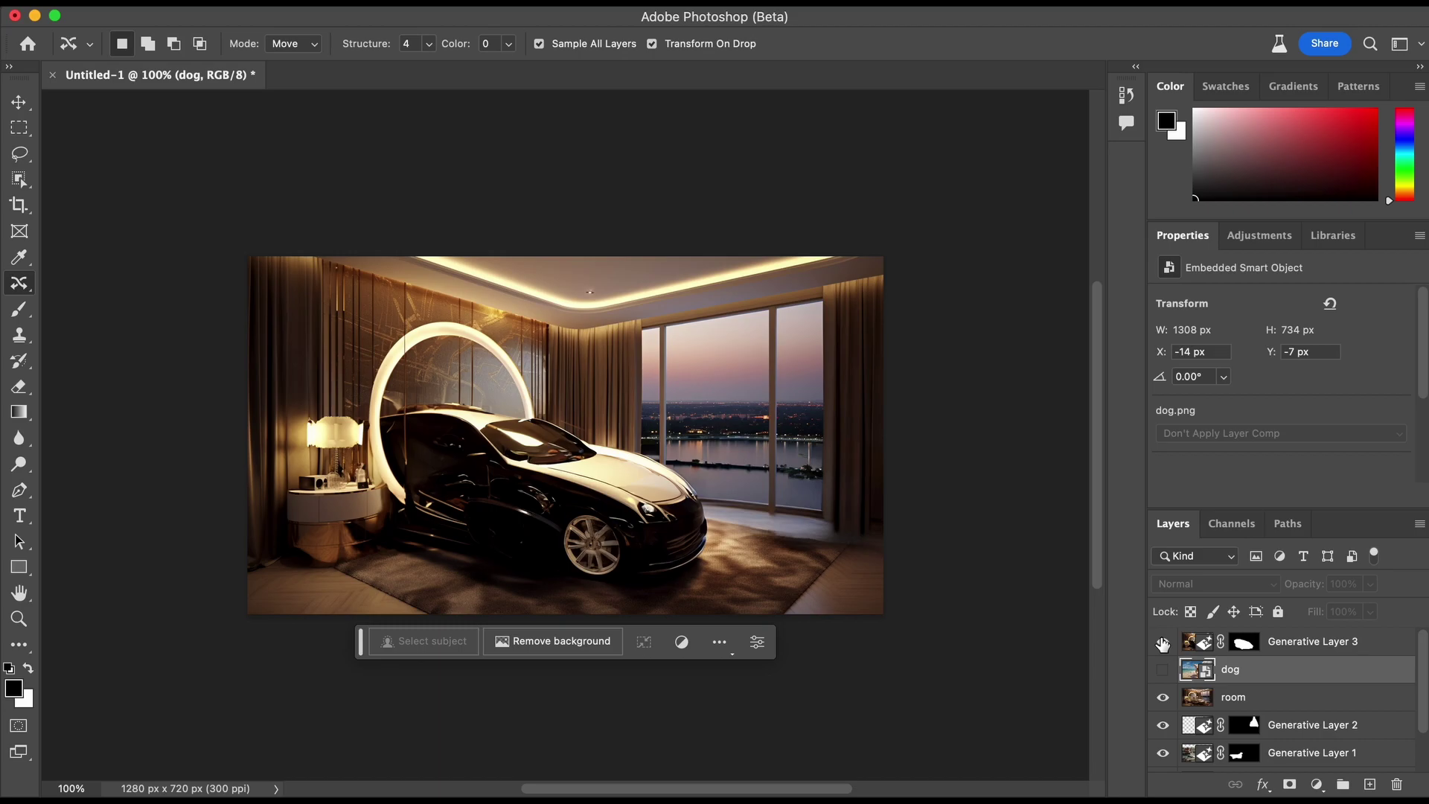
click(1162, 642)
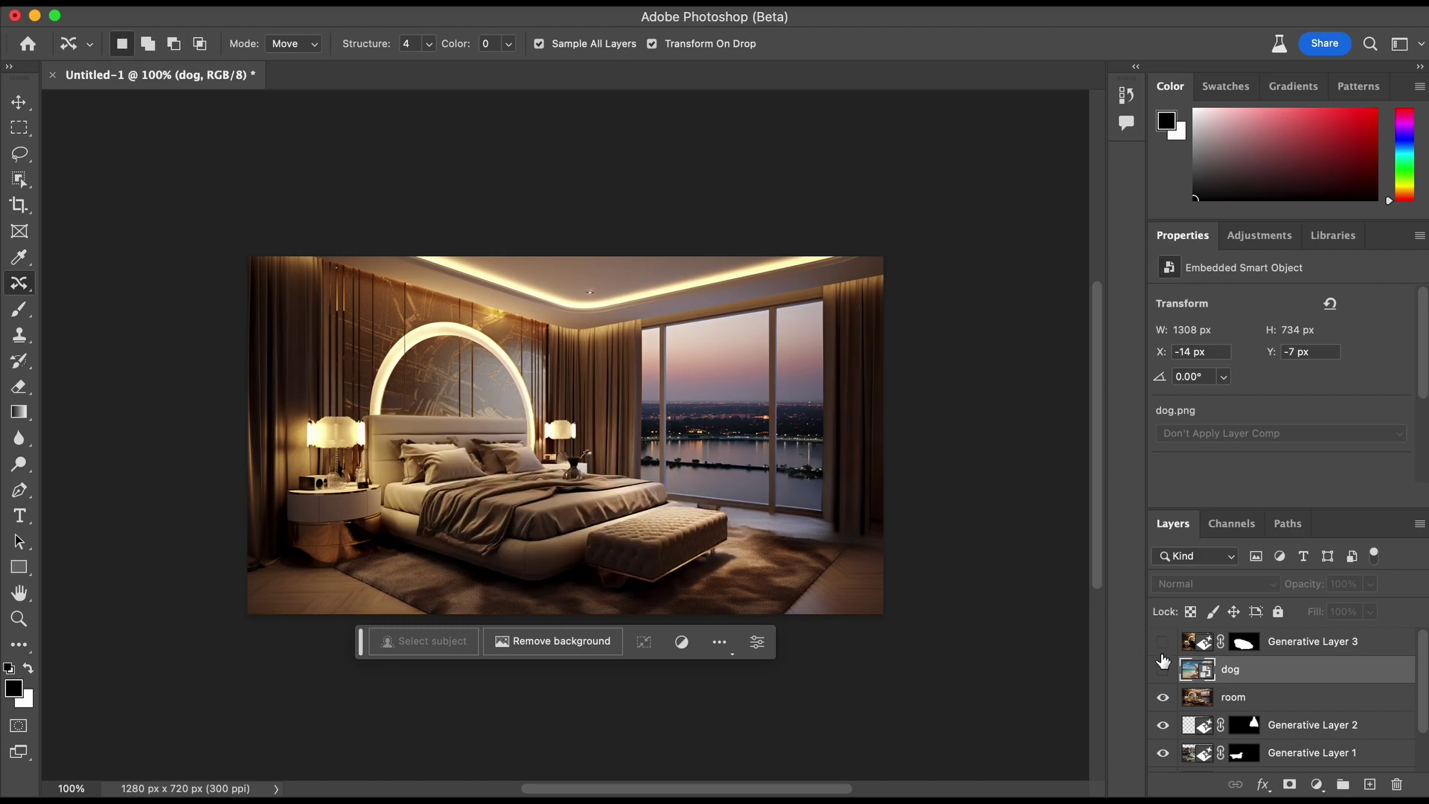
click(1163, 643)
click(1162, 669)
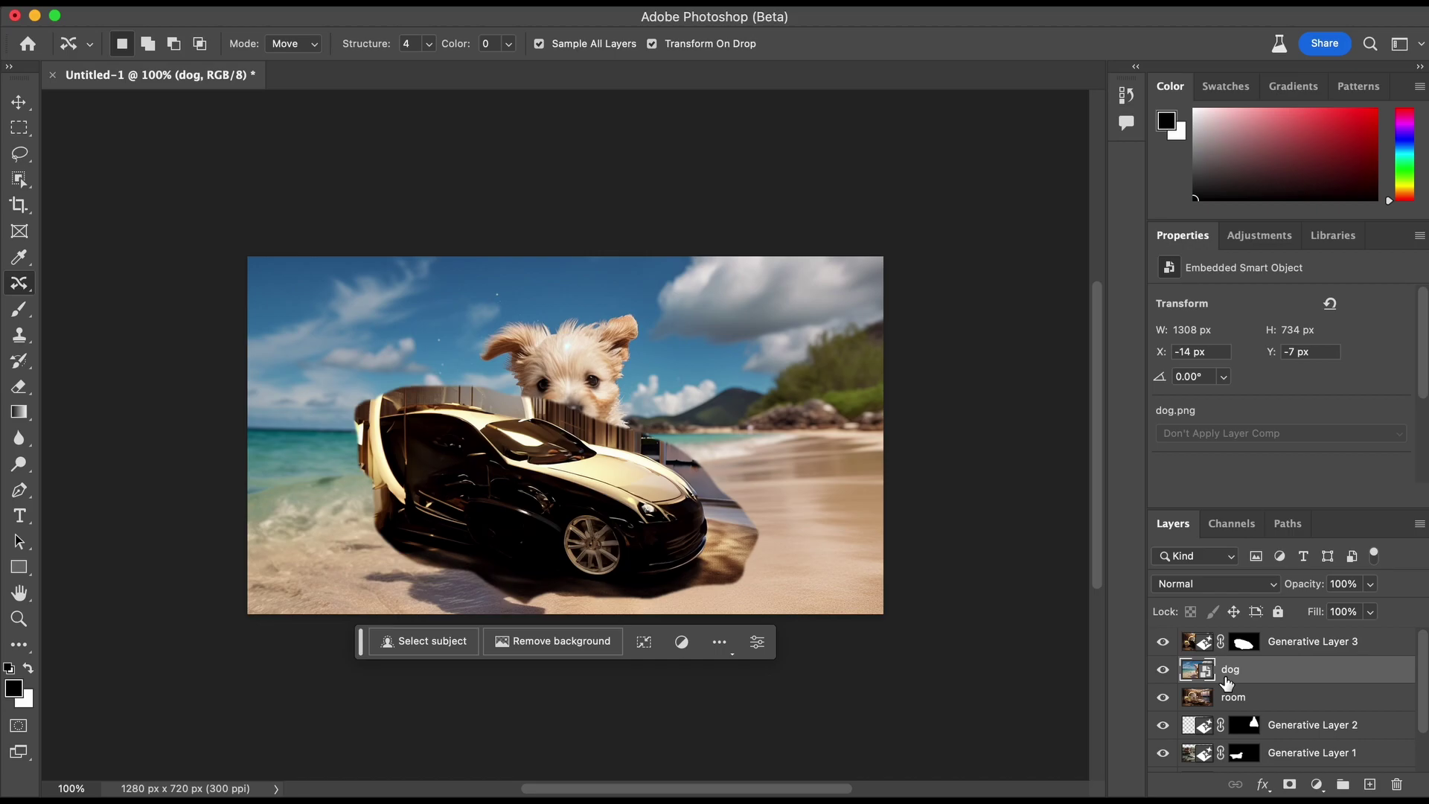
key(super+bracketright)
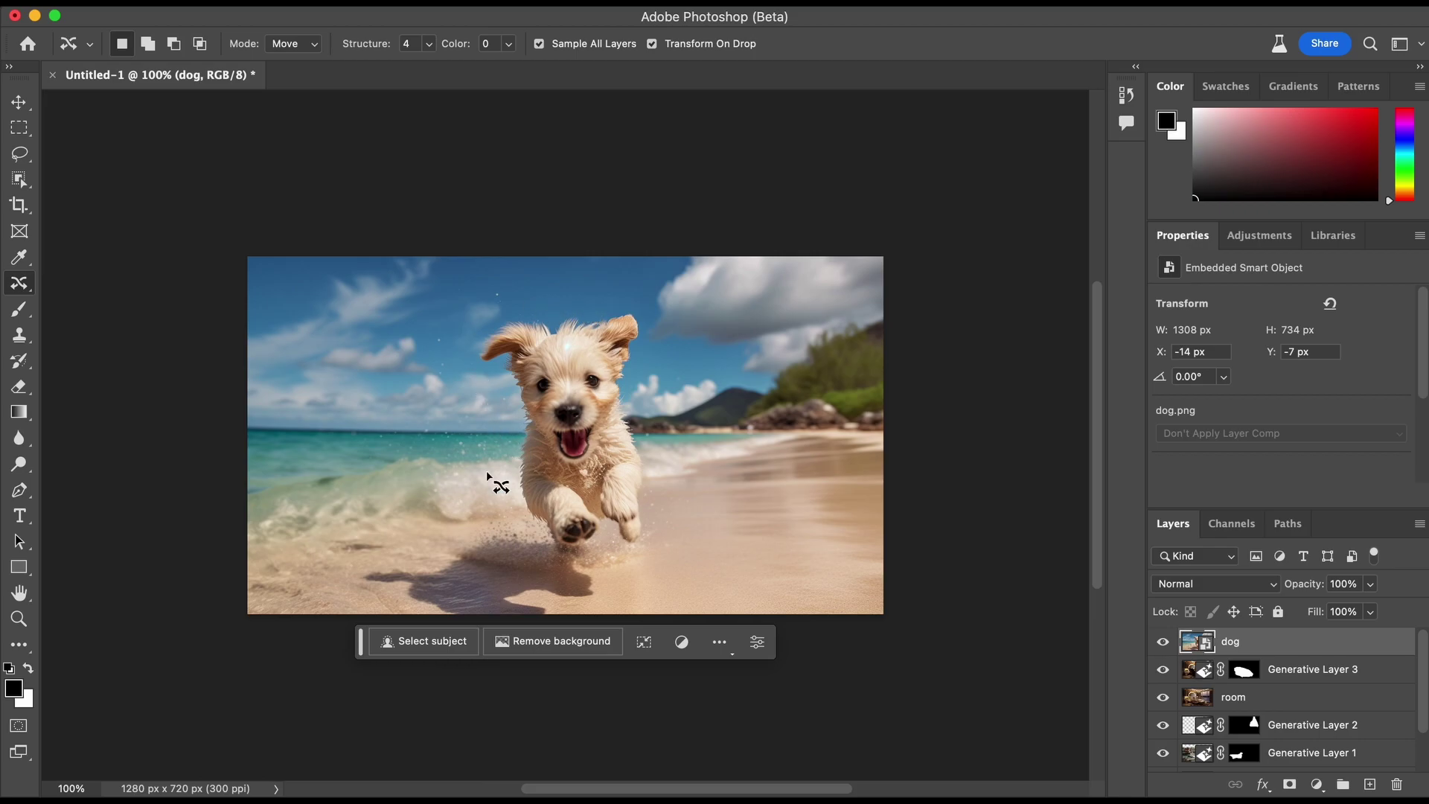
- Select the dog as subject and Generative Fill it with the prompt 'dinosaur'
click(428, 644)
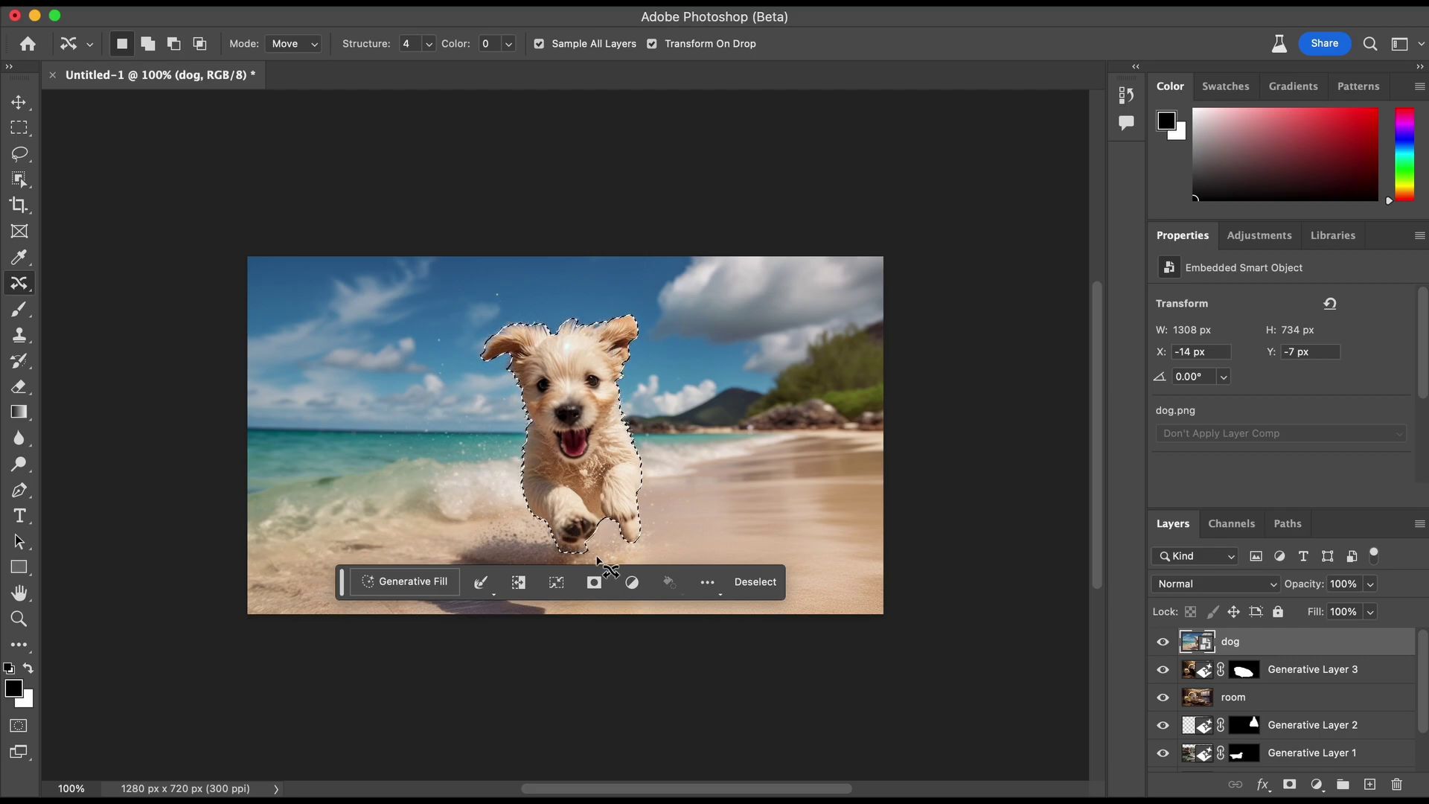
click(434, 587)
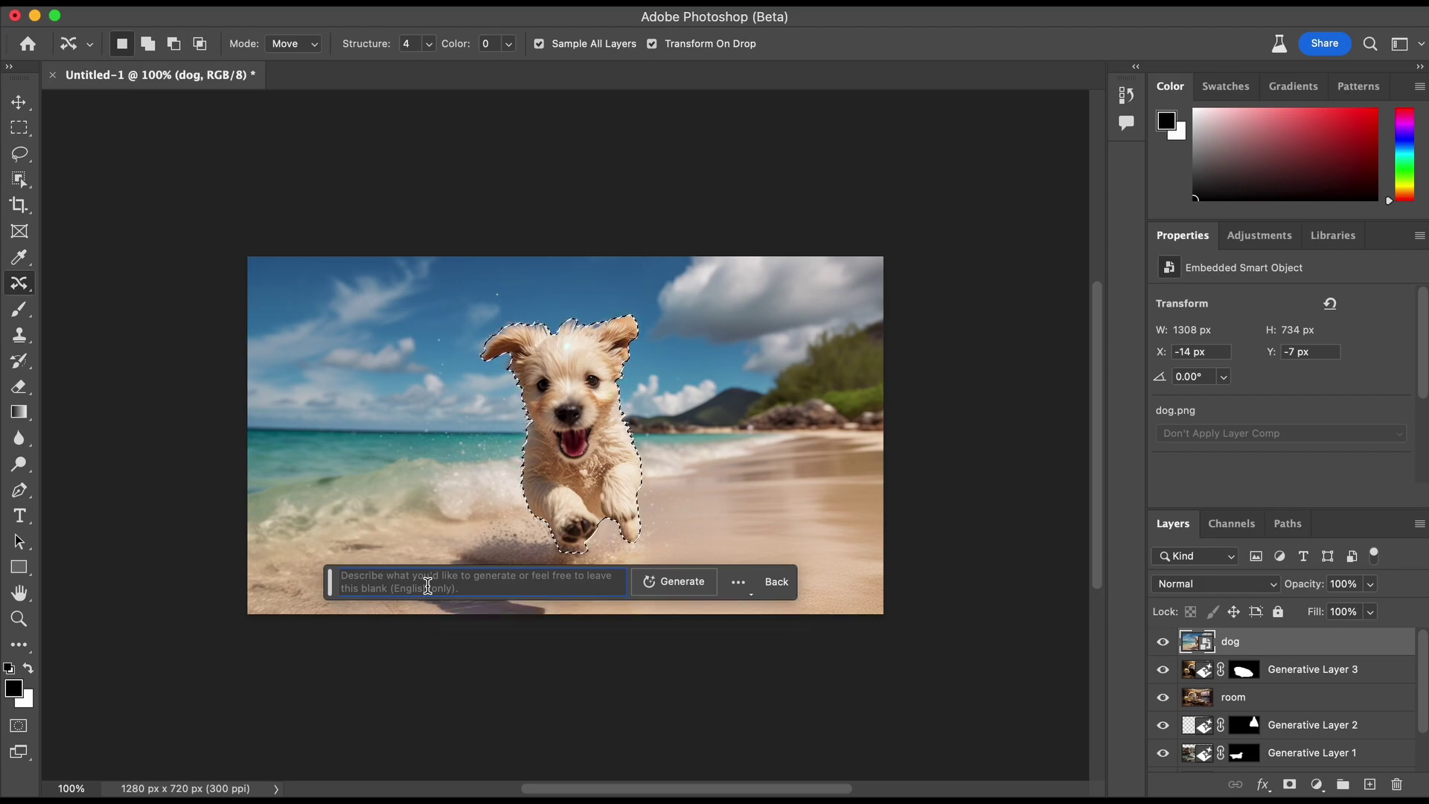
text(dinosaur)
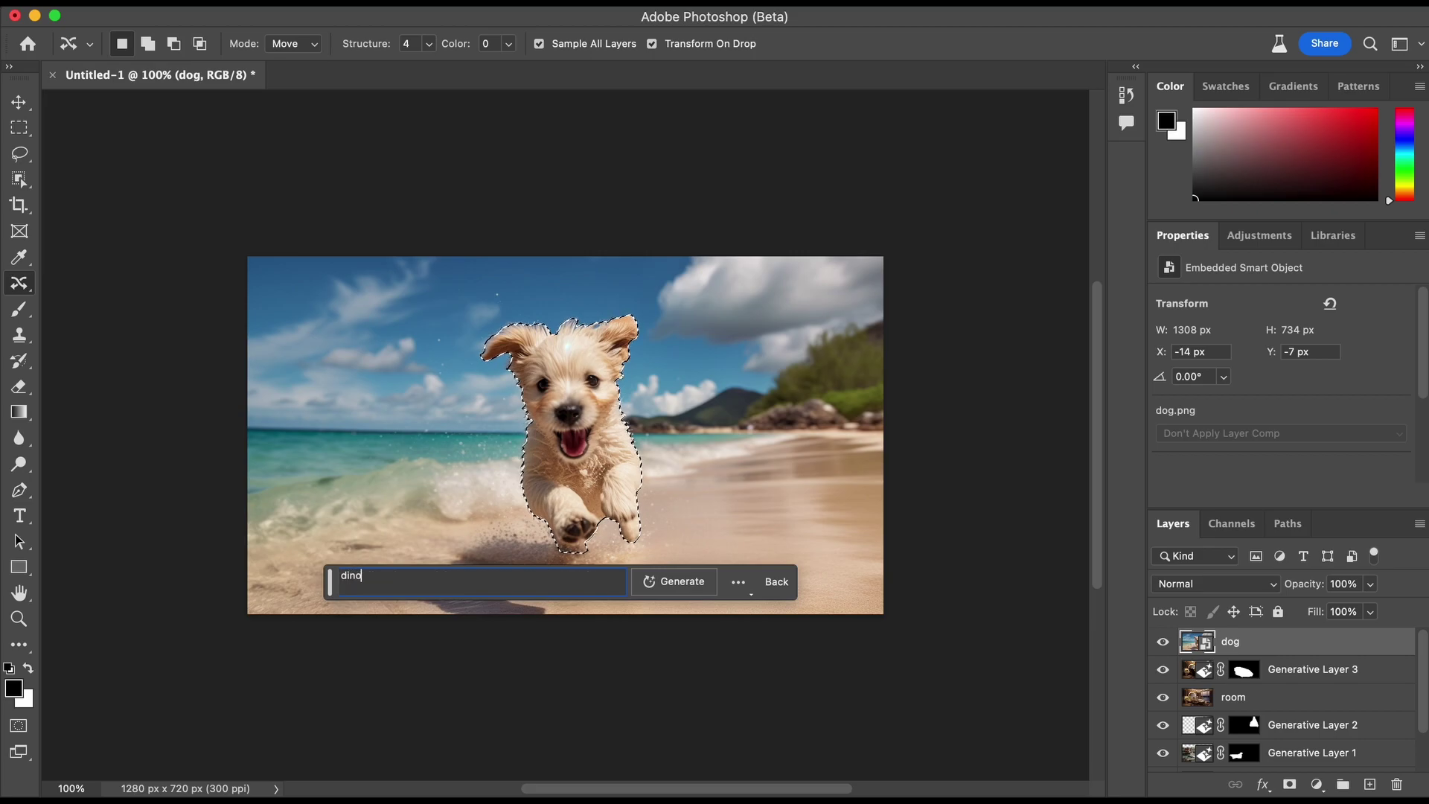
click(653, 582)
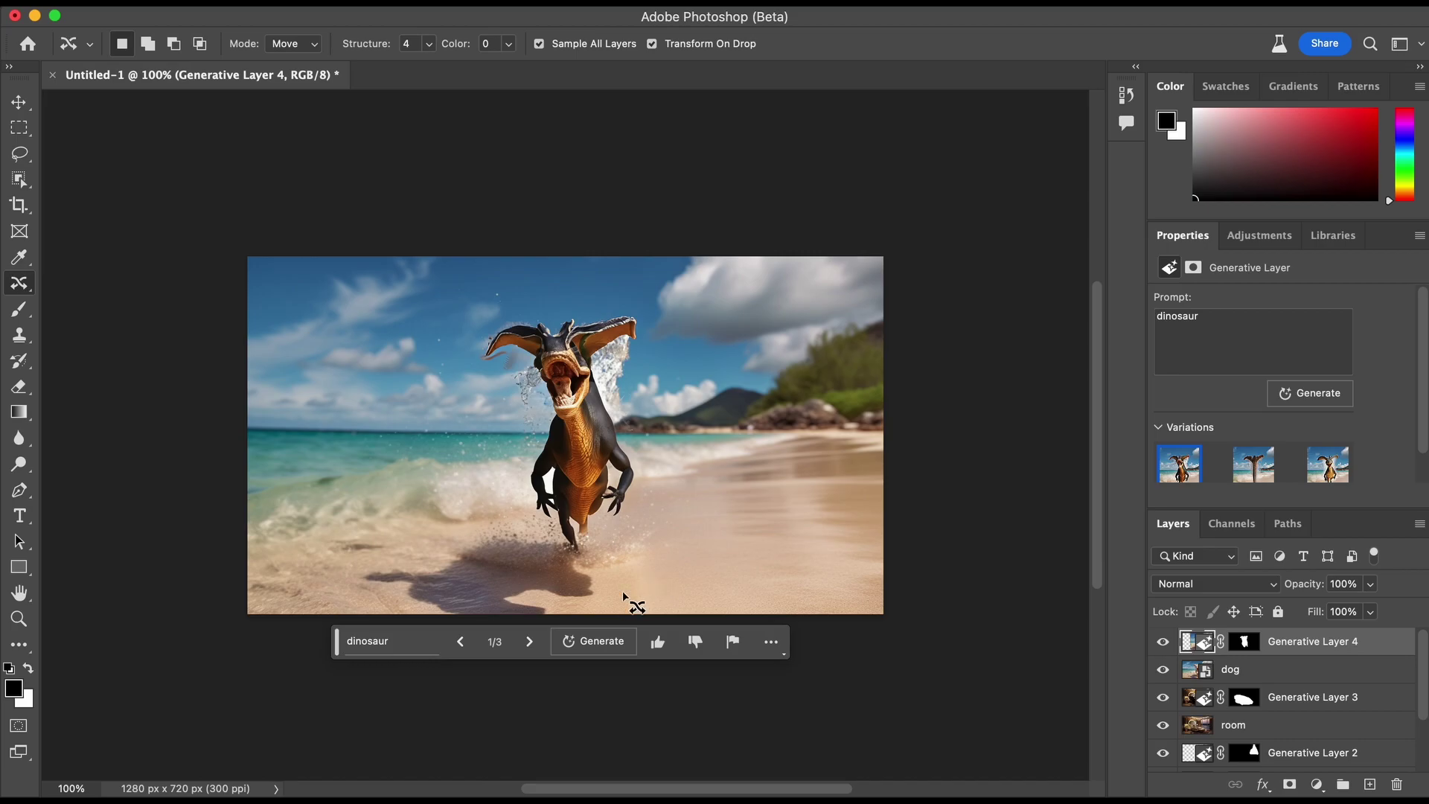
- Browse the three dinosaur variations, generate three more, and settle on variation 6 of 6
click(529, 642)
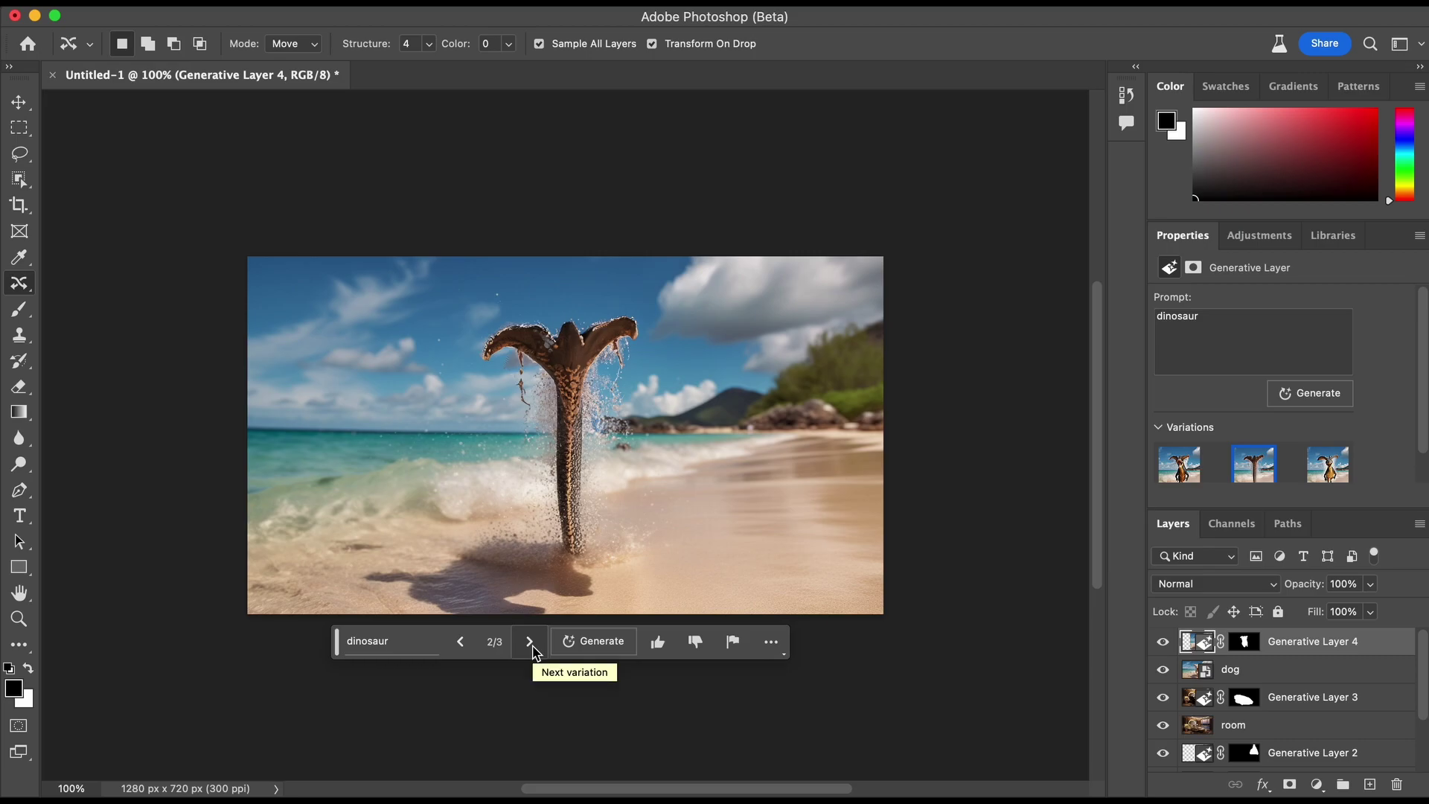
click(530, 642)
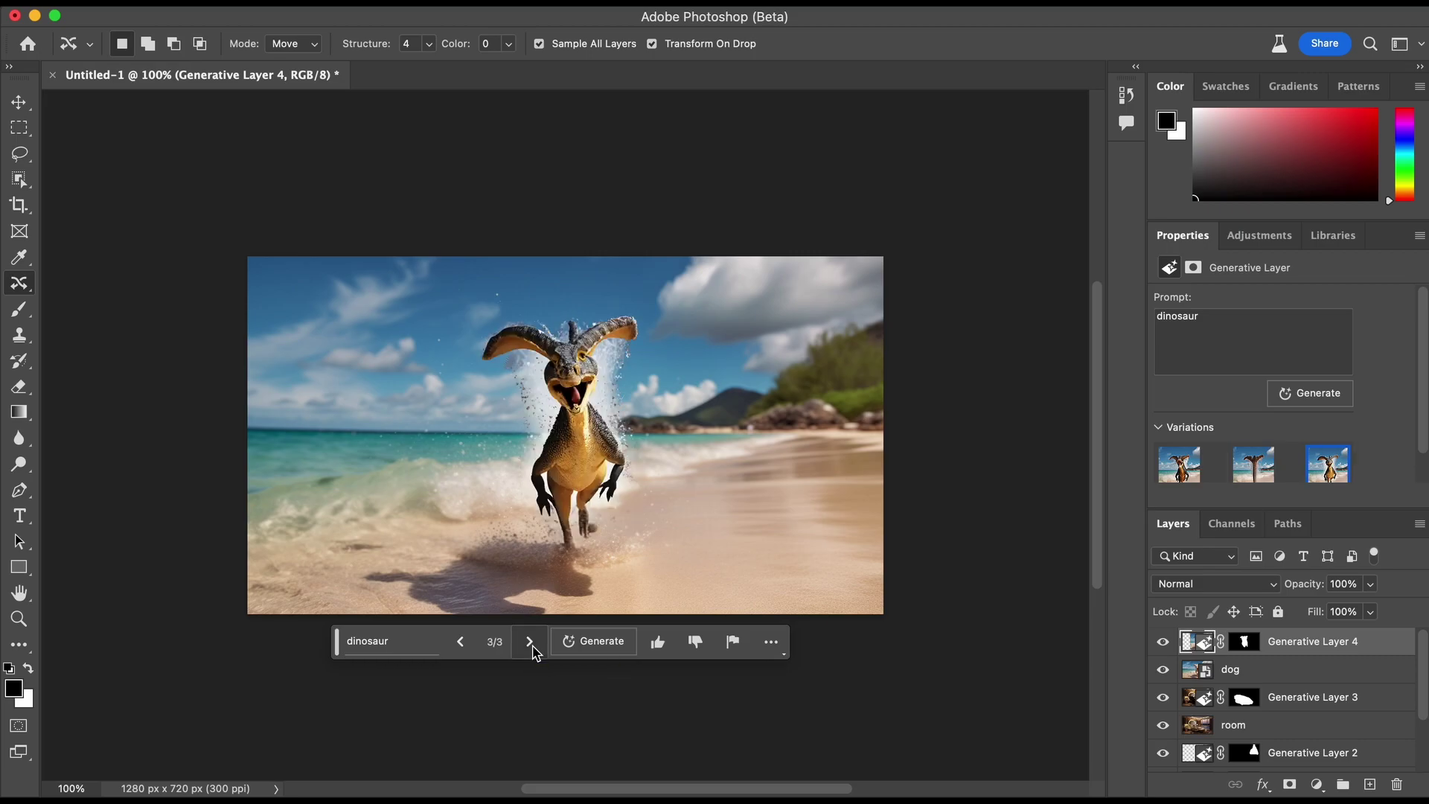
click(605, 643)
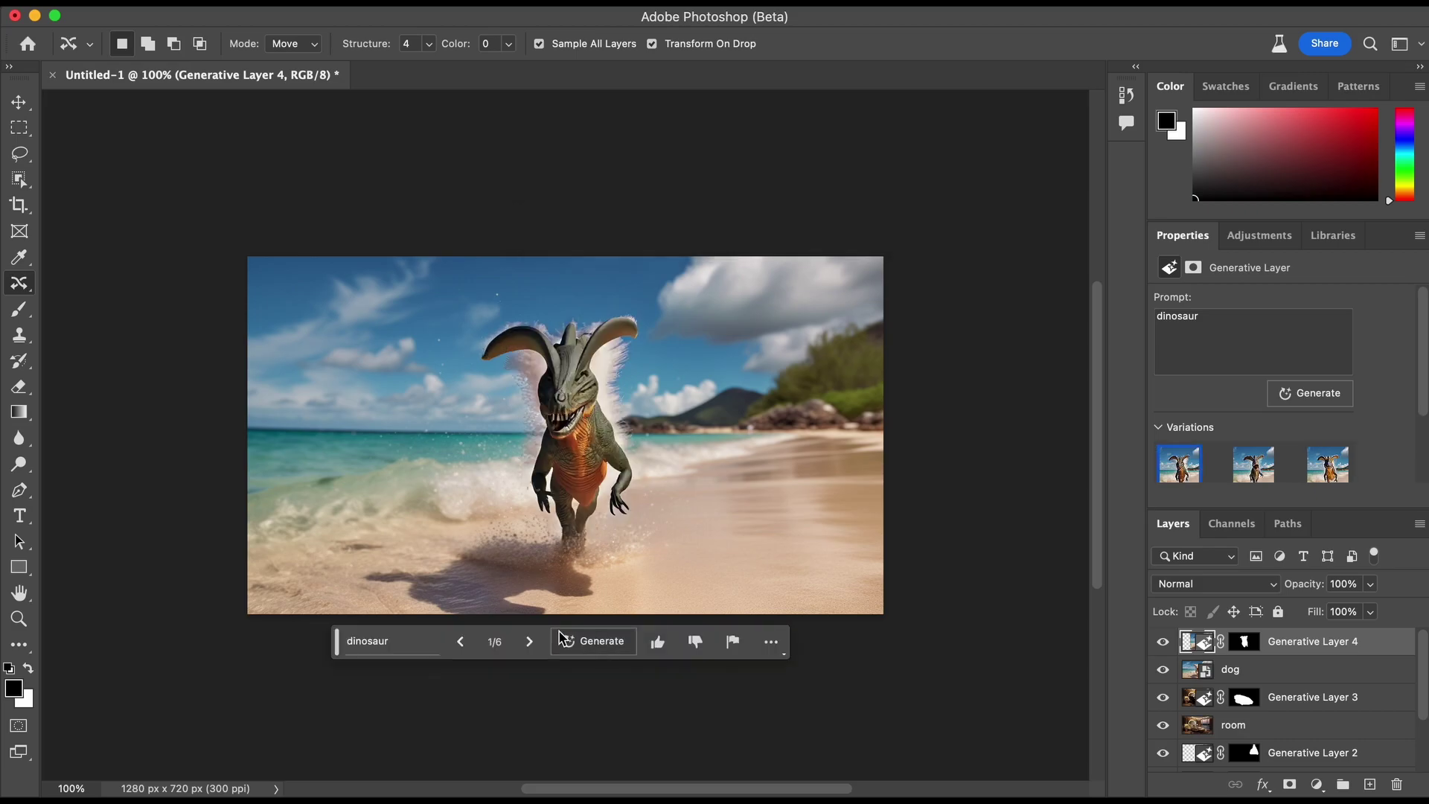
click(530, 643)
click(531, 643)
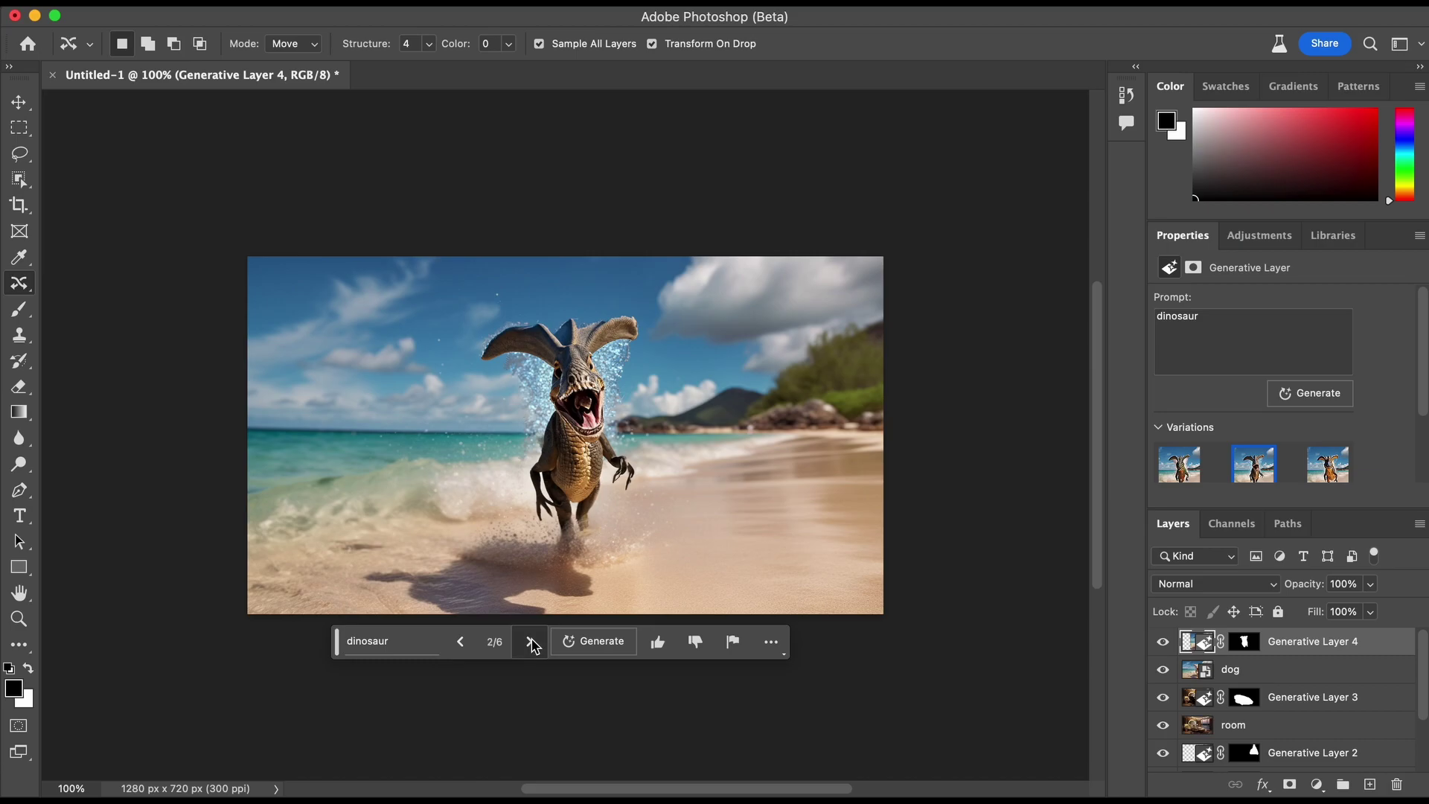
click(531, 643)
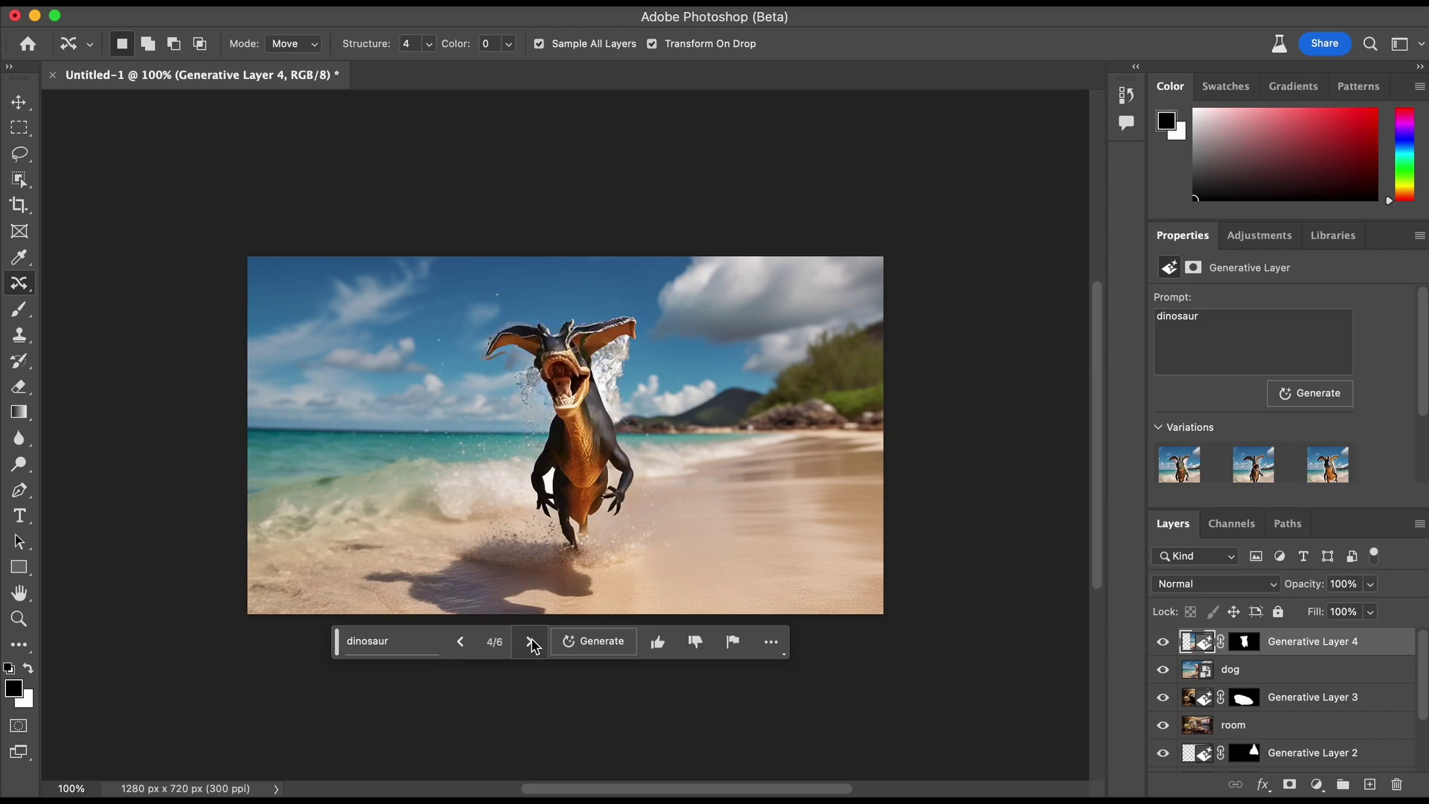
click(530, 643)
click(530, 643)
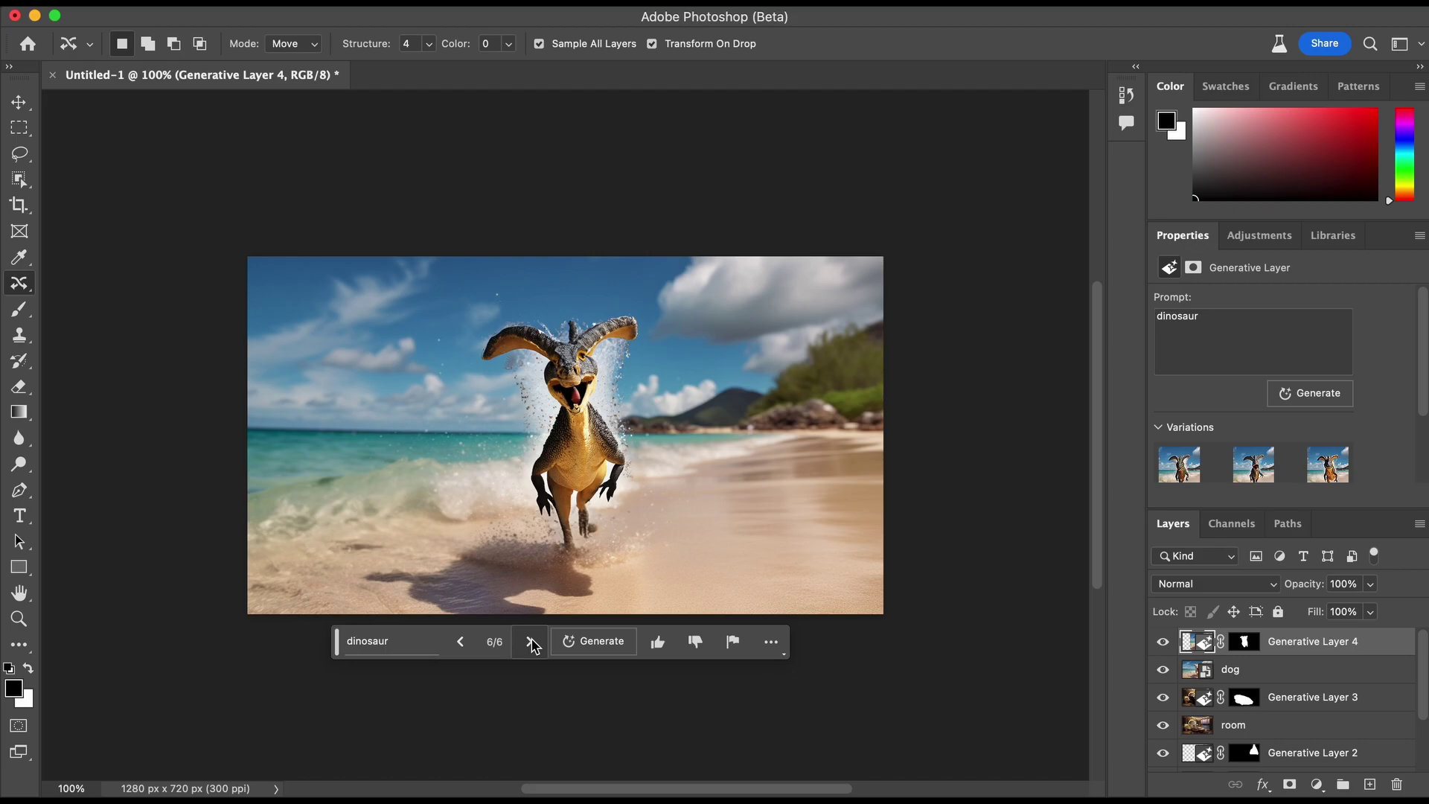